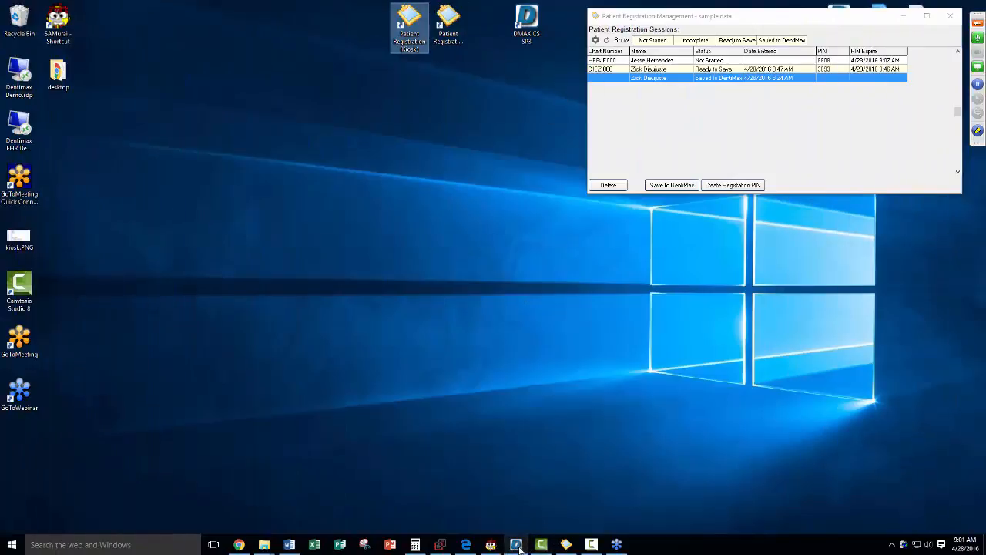
Step: Review the kiosk sessions, selecting the Ready to Save DIEZI000 session and then the saved one
mouse_move(524, 547)
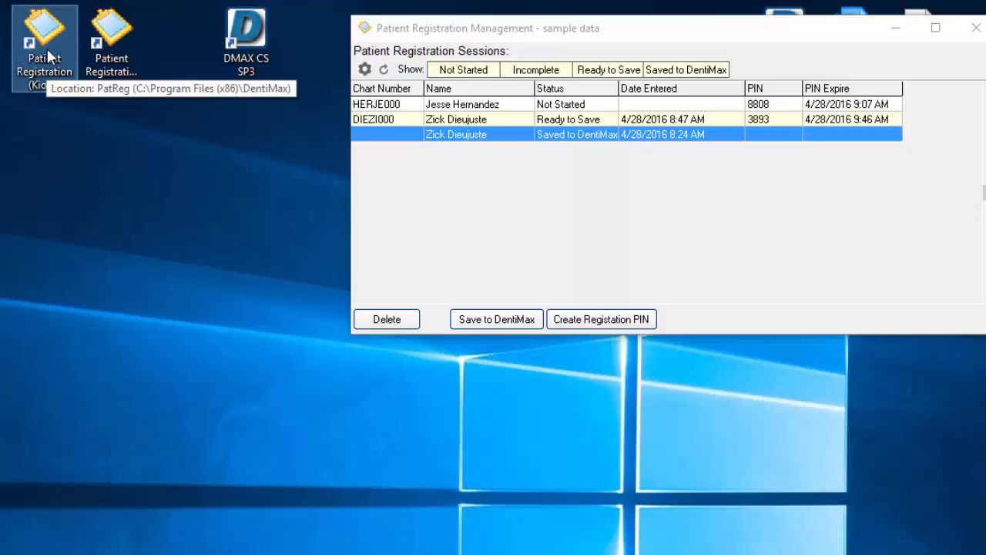
left_click(114, 57)
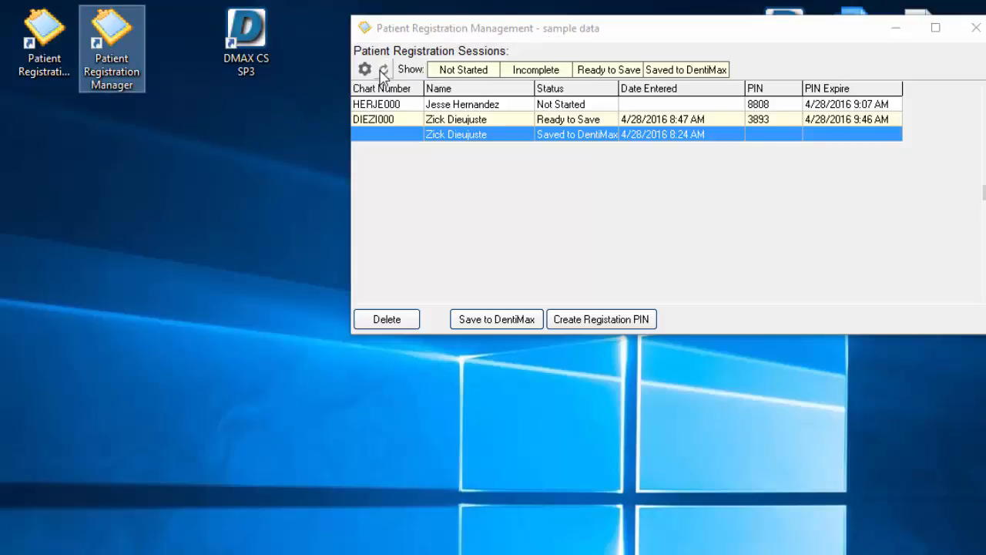
left_click(476, 119)
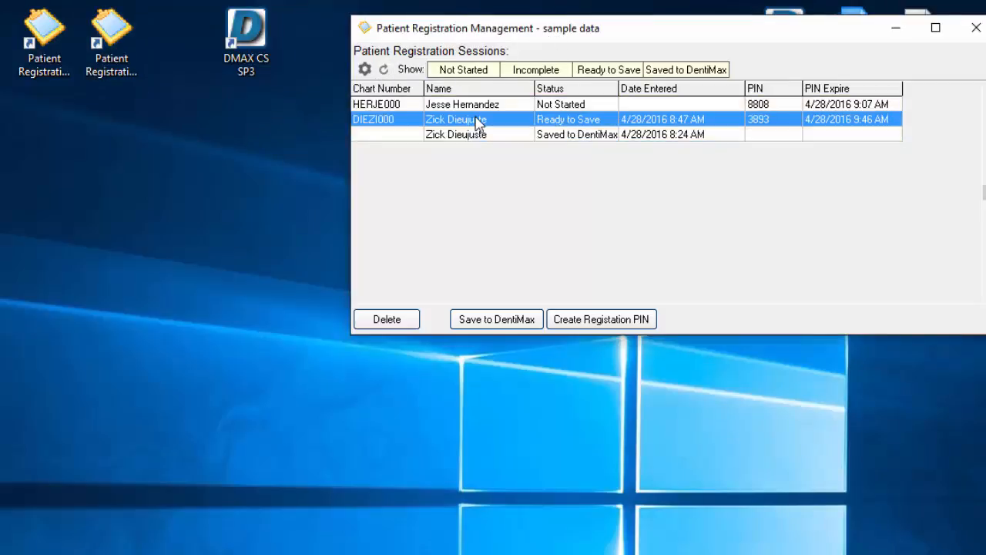
left_click(474, 134)
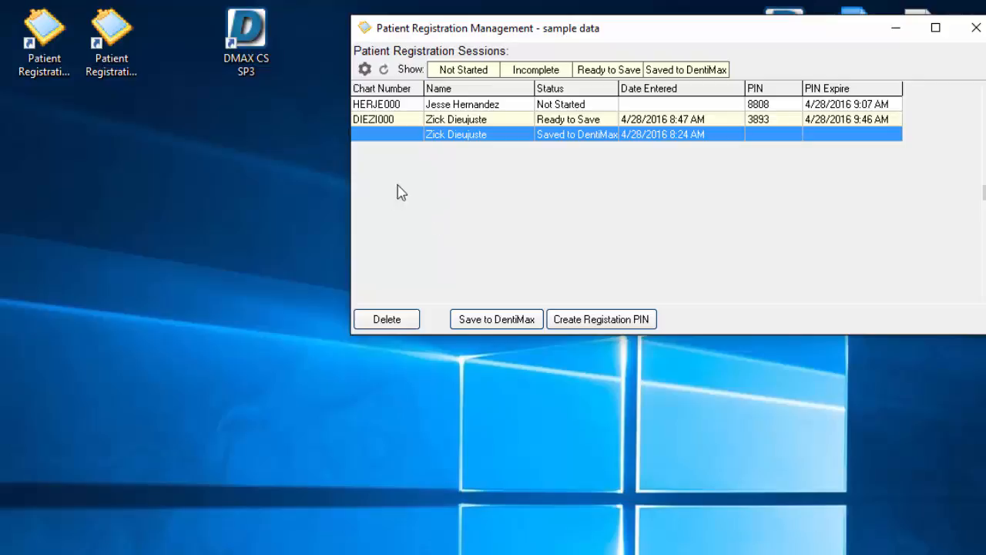
Step: Launch the Patient Registration (Kiosk), start a check-in, then quit back to the Welcome screen
left_click(43, 66)
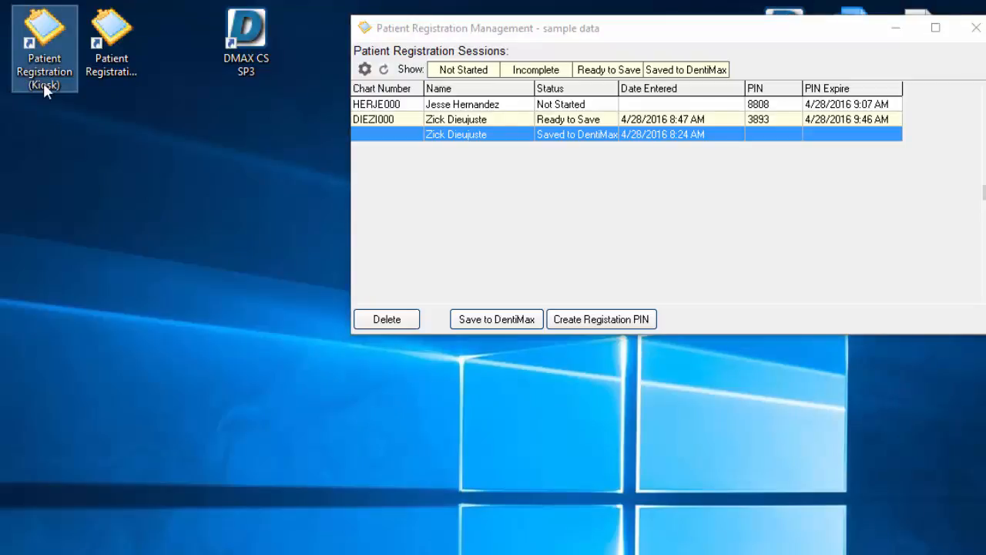
double_click(51, 33)
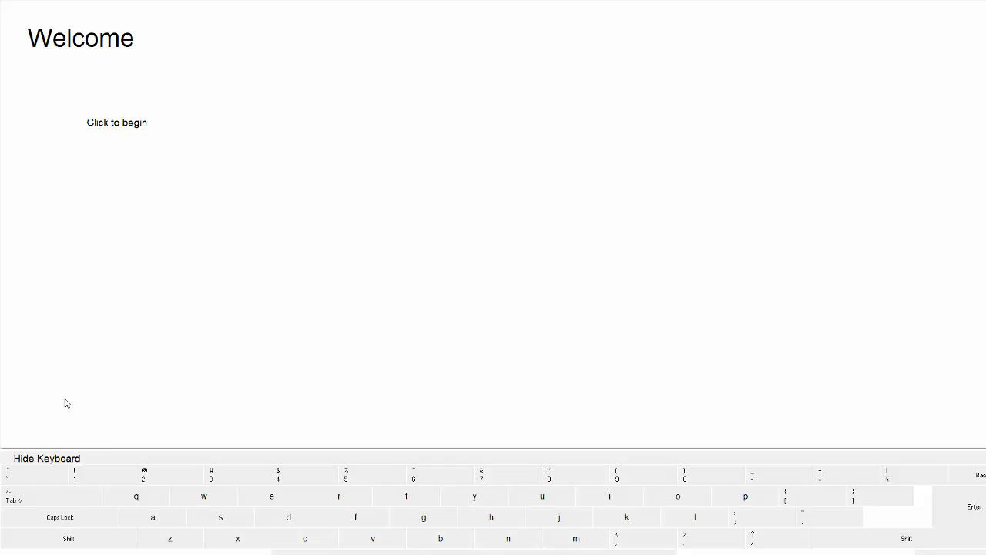
left_click(2, 4)
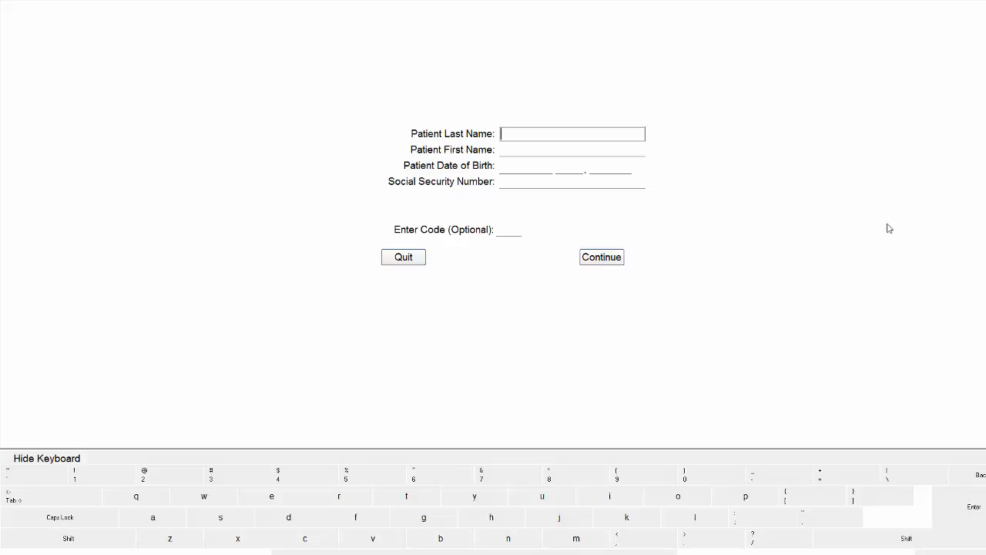
left_click(399, 262)
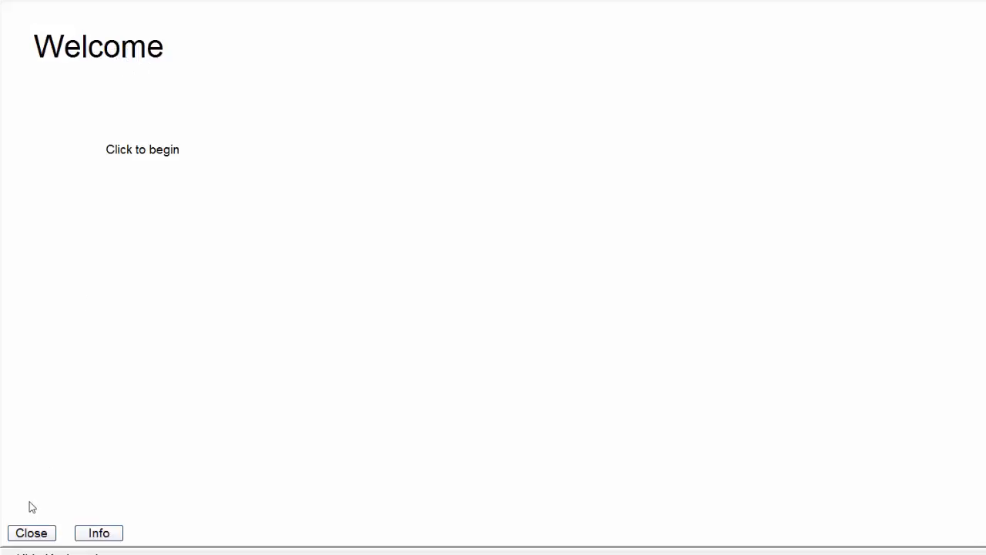
Step: Close the kiosk, relaunch Patient Registration and start a fresh patient check-in form
left_click(31, 532)
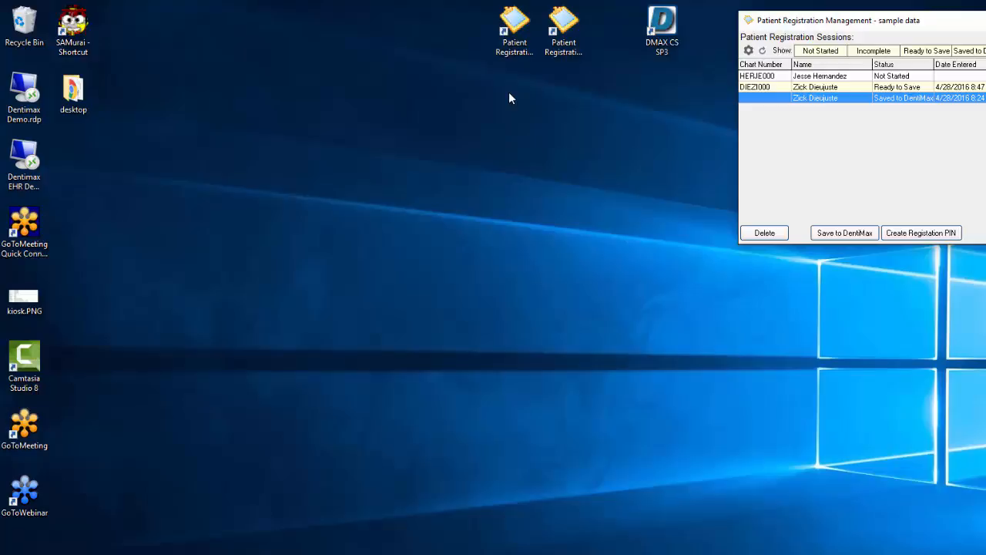
double_click(505, 54)
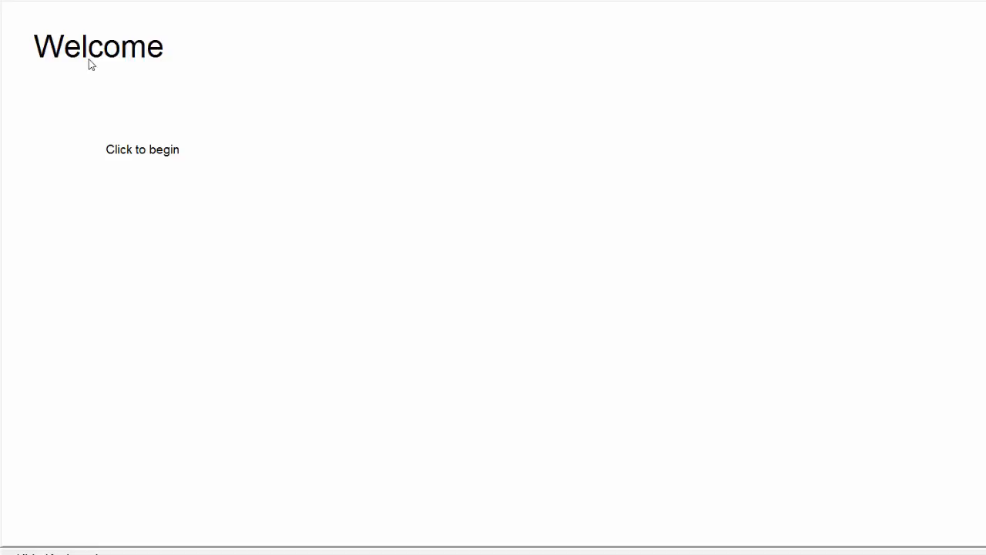
left_click(152, 151)
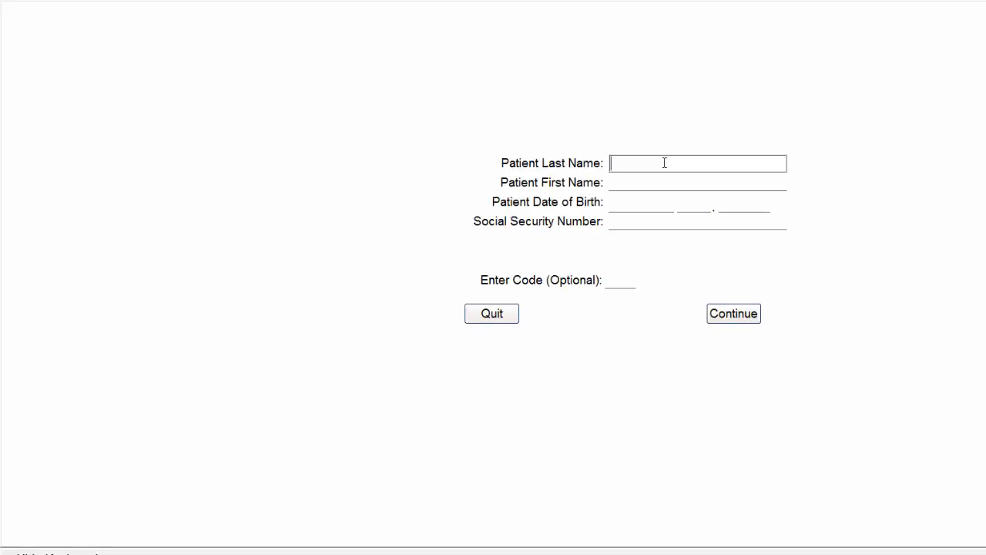
Step: Enter the patient's last name and first name, and choose September as the birth month
key("Tab")
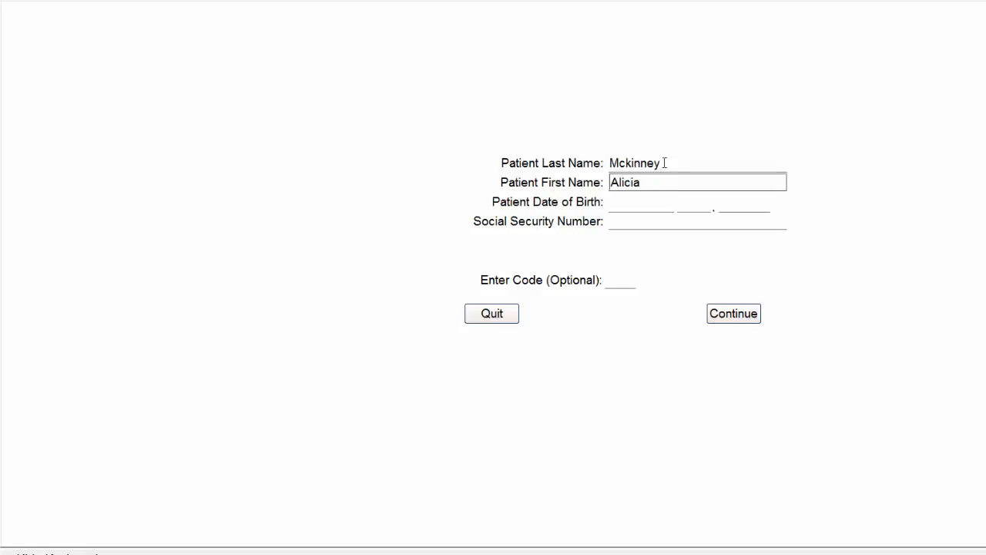
key("Tab")
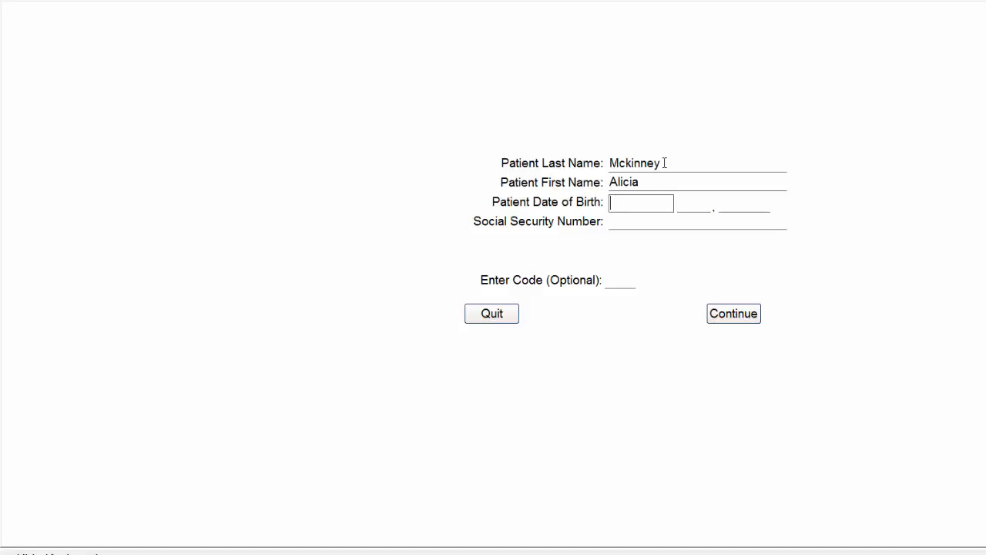
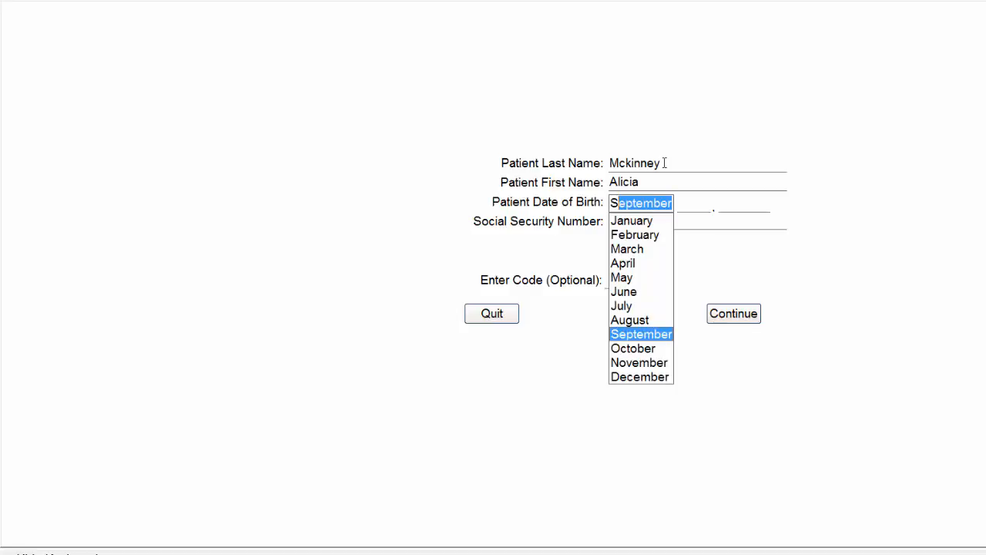
key("Tab")
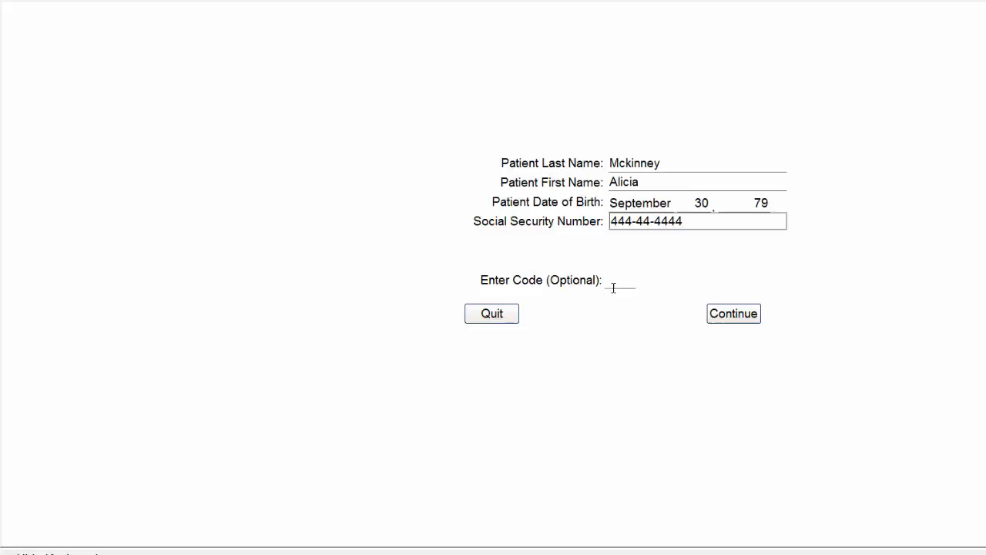
Step: Submit the name details, confirm a new patient, and enter the middle initial and nickname
left_click(730, 317)
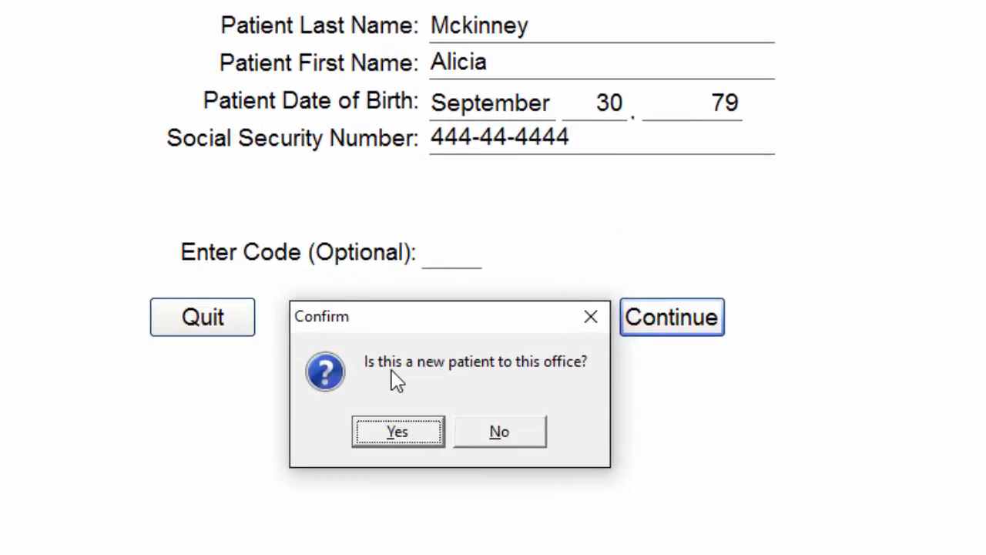
left_click(385, 436)
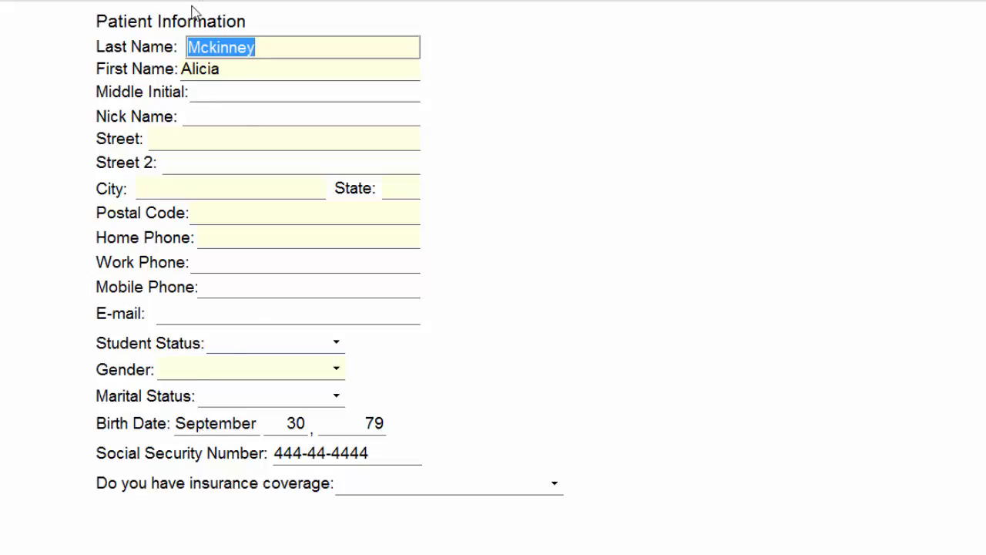
left_click(221, 95)
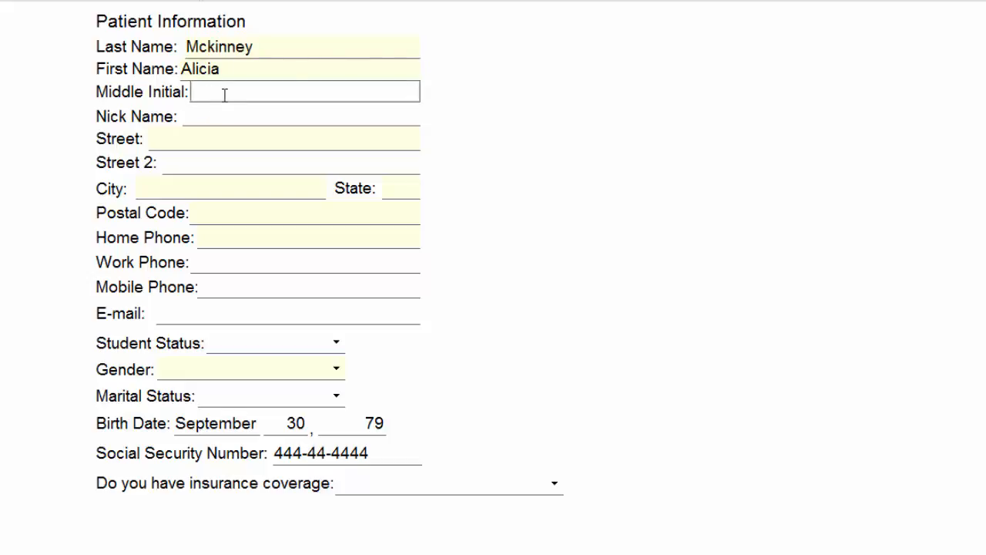
type("M")
key("Tab")
type("Al")
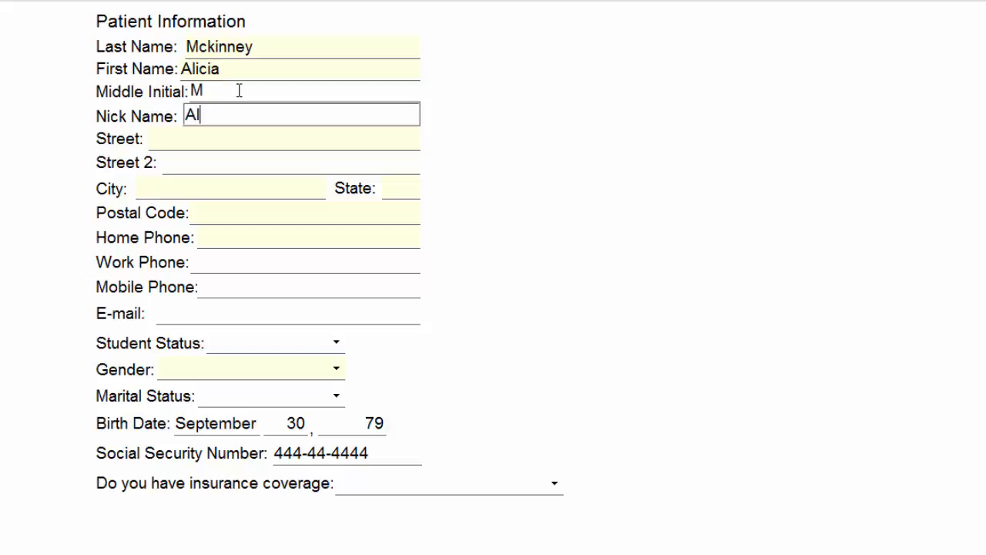
type("i")
Step: Enter the street address, then tab past phone, e-mail, student, gender and marital fields to the SSN
key("Tab")
type("134")
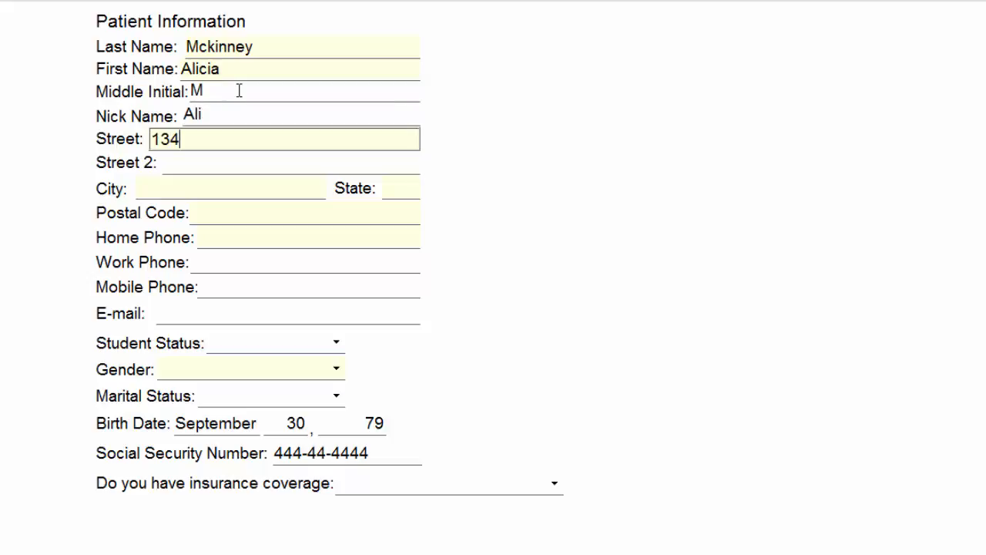
key("Tab")
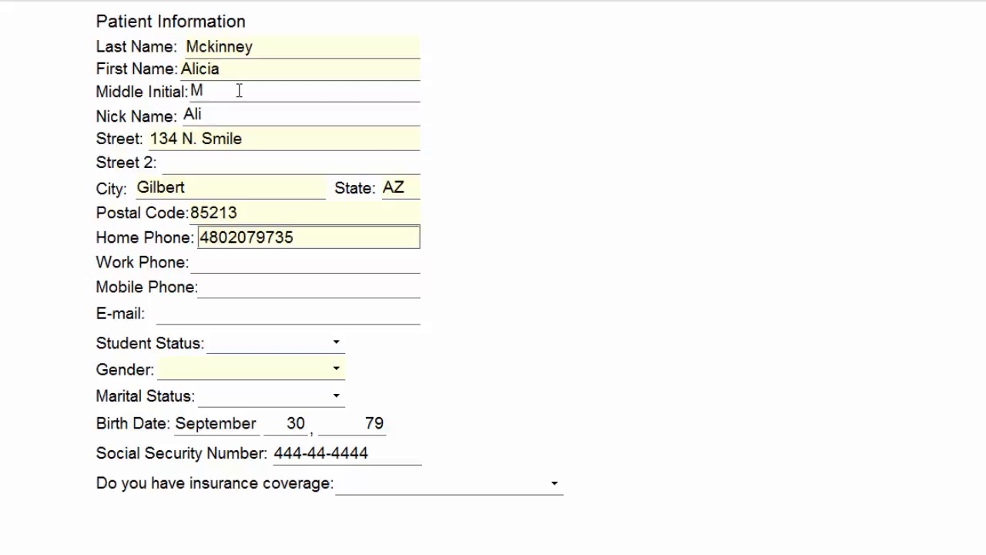
key("Tab")
key("Tab")
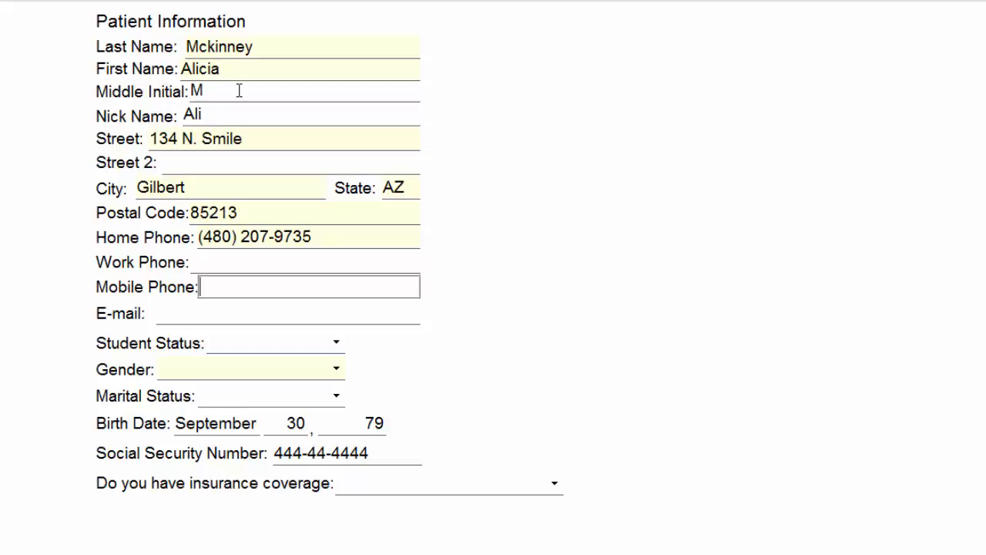
key("Tab")
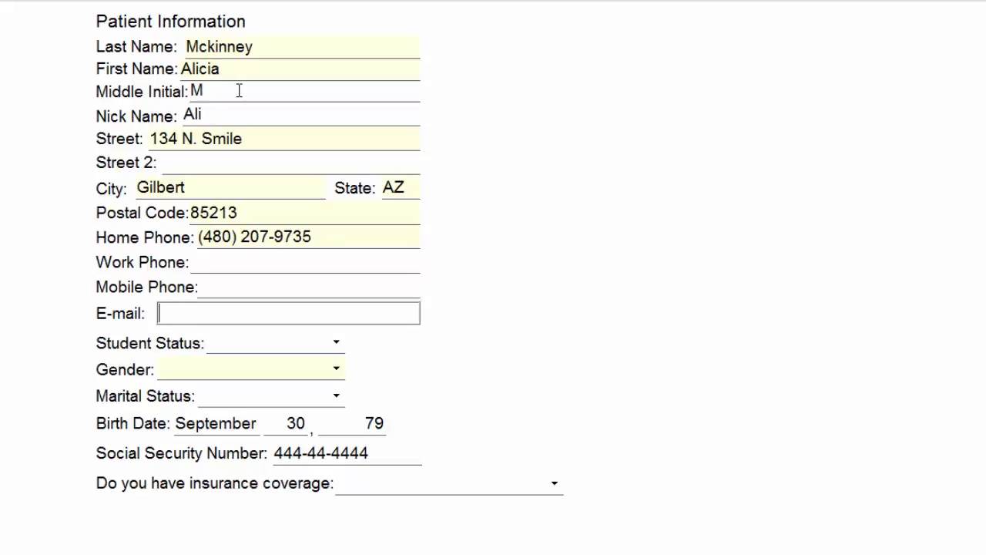
key("Tab")
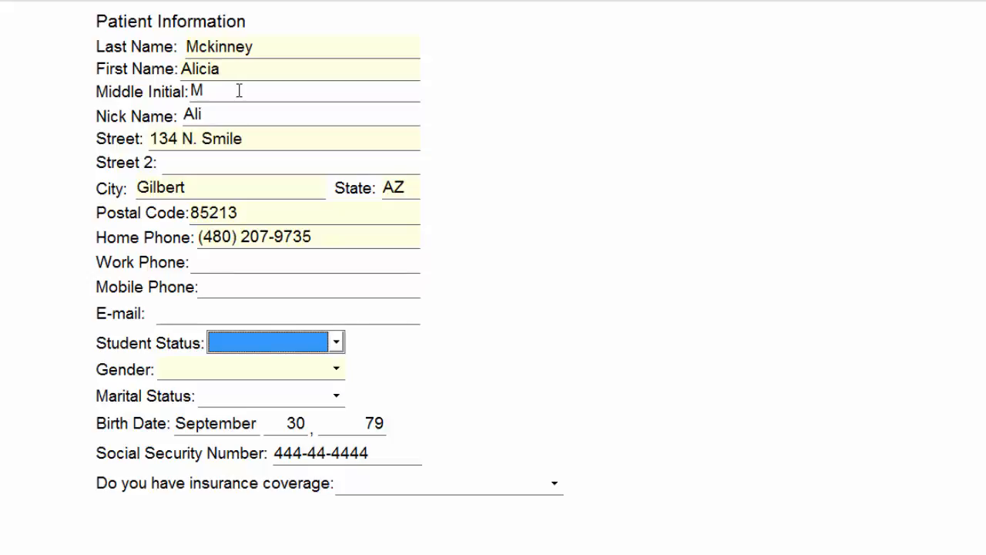
key("Tab")
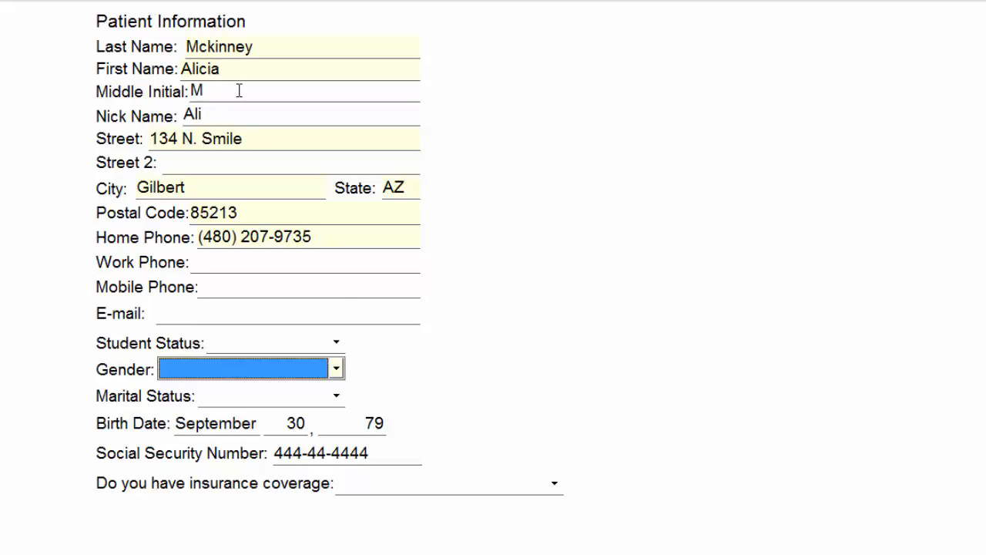
key("Tab")
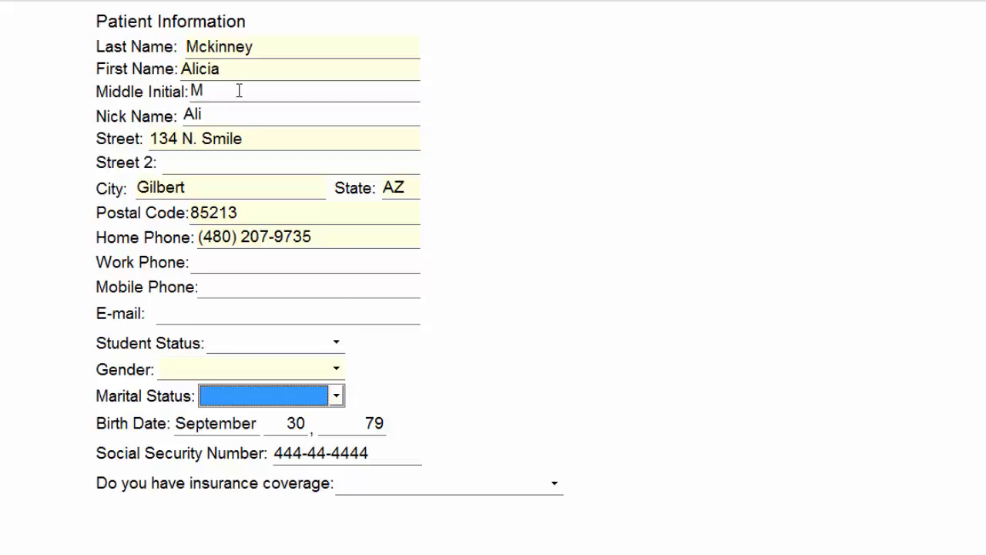
key("Tab")
key("Tab")
key("Tab")
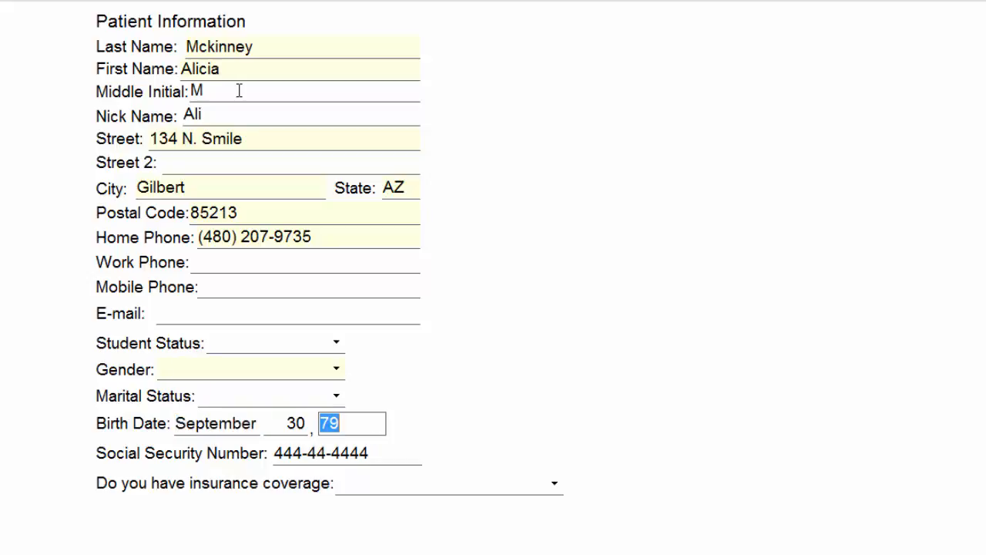
key("Tab")
key("Tab")
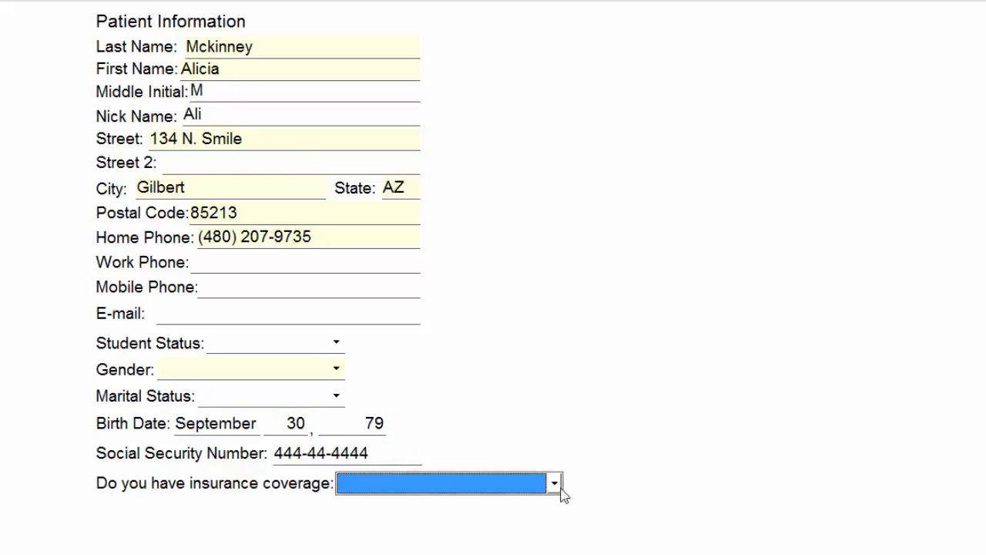
Step: Choose 'Patient has 1 insurance plan', submit the page and dismiss the required-fields warning
left_click(520, 374)
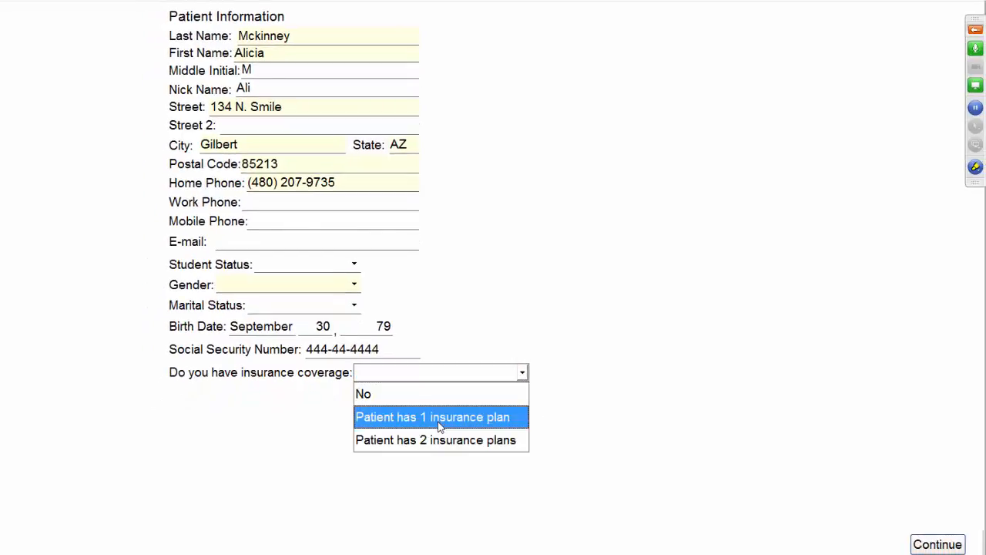
left_click(440, 422)
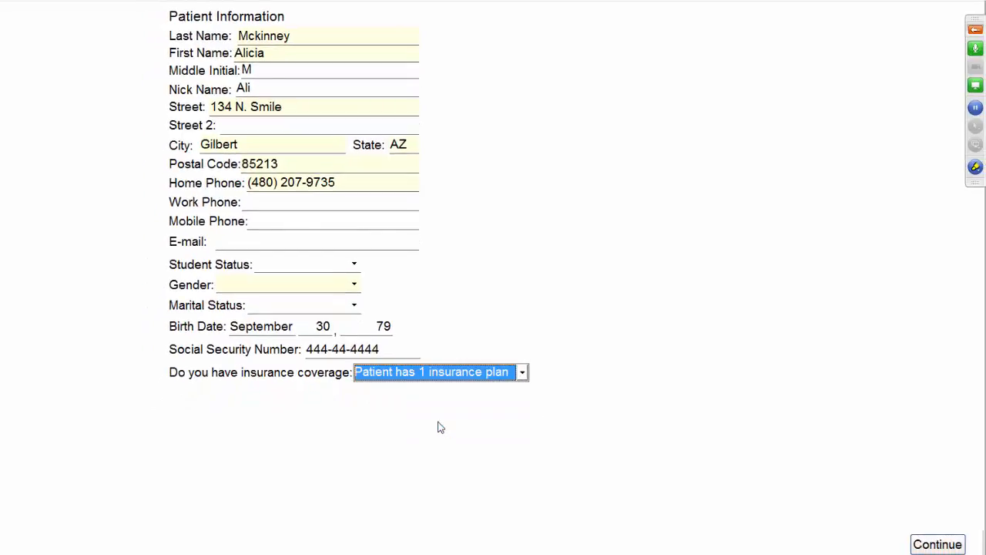
left_click(935, 544)
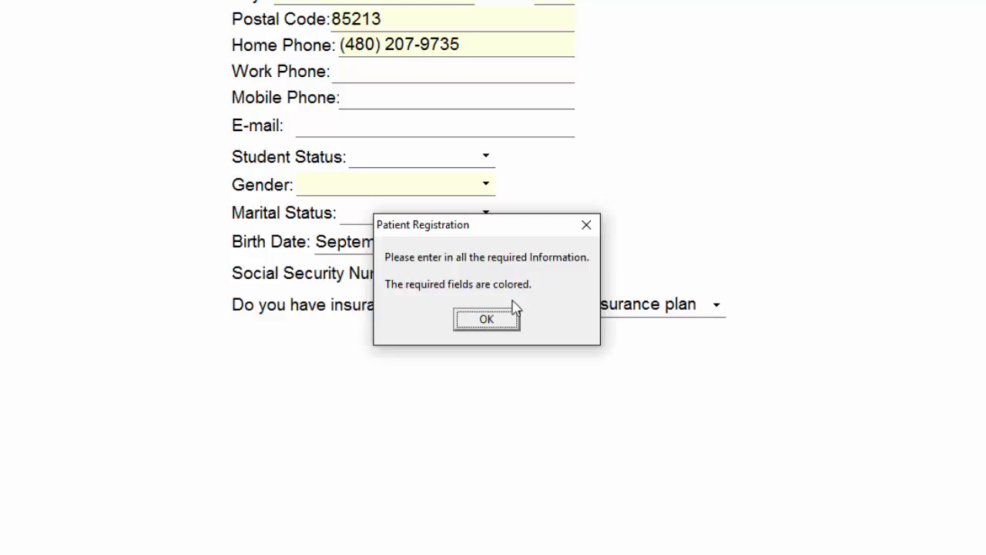
left_click(484, 322)
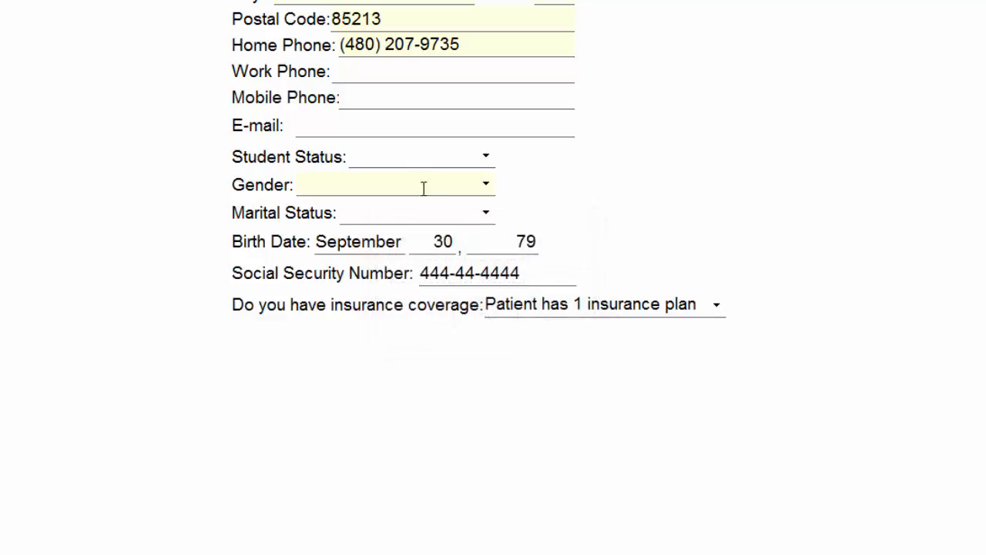
Step: Set the patient's Gender to Female and submit the patient information page
left_click(462, 182)
left_click(332, 213)
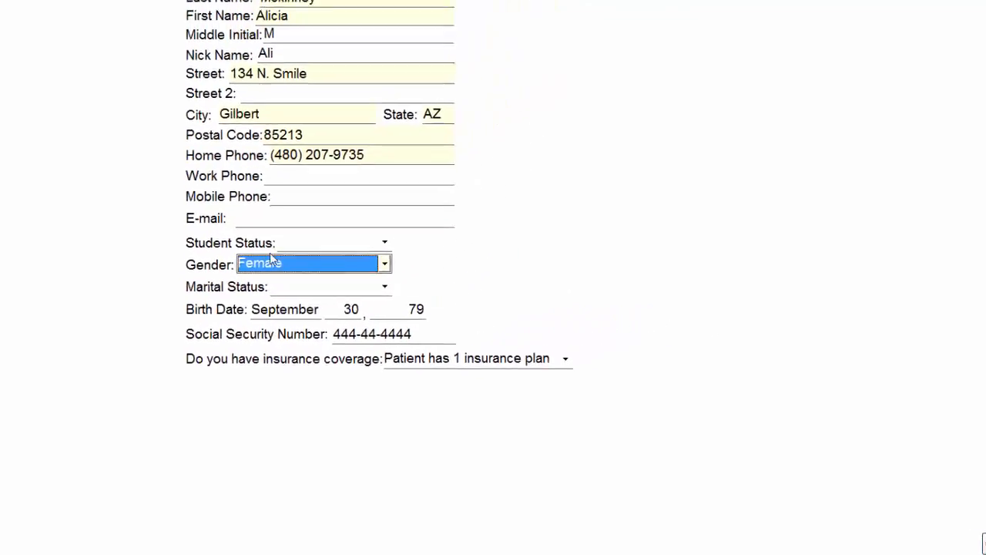
left_click(933, 543)
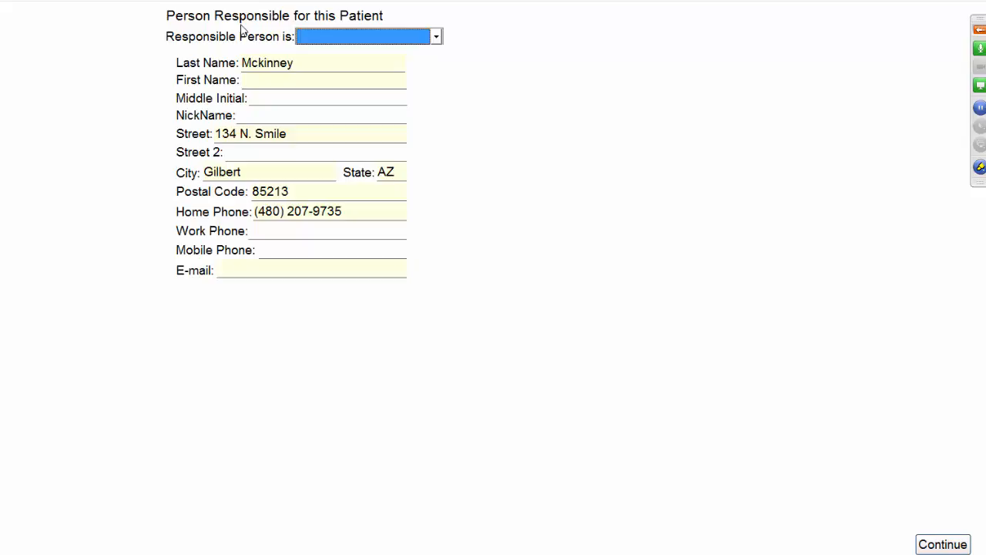
Step: Set 'Responsible Person is' to 'the Patient' and continue to the insurance subscriber page
left_click(433, 37)
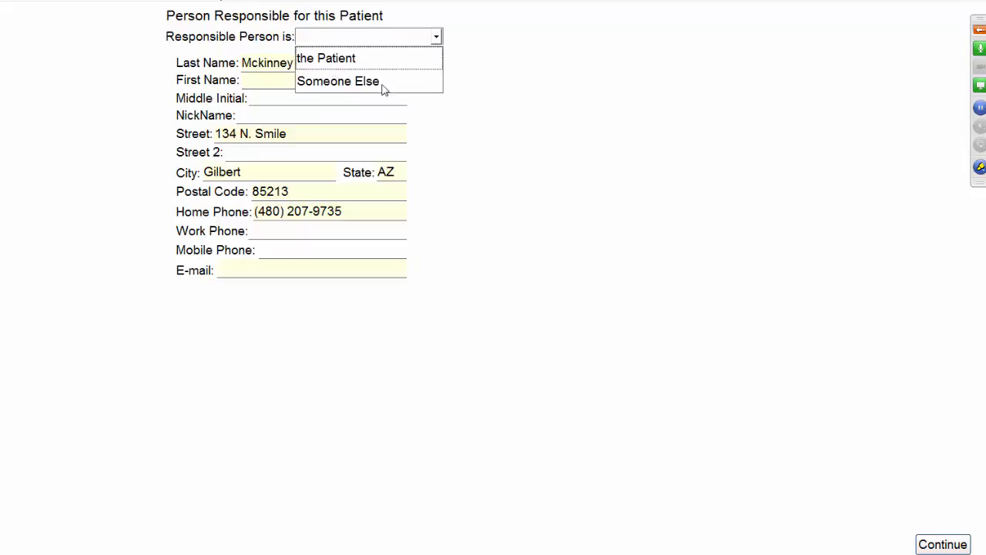
left_click(329, 62)
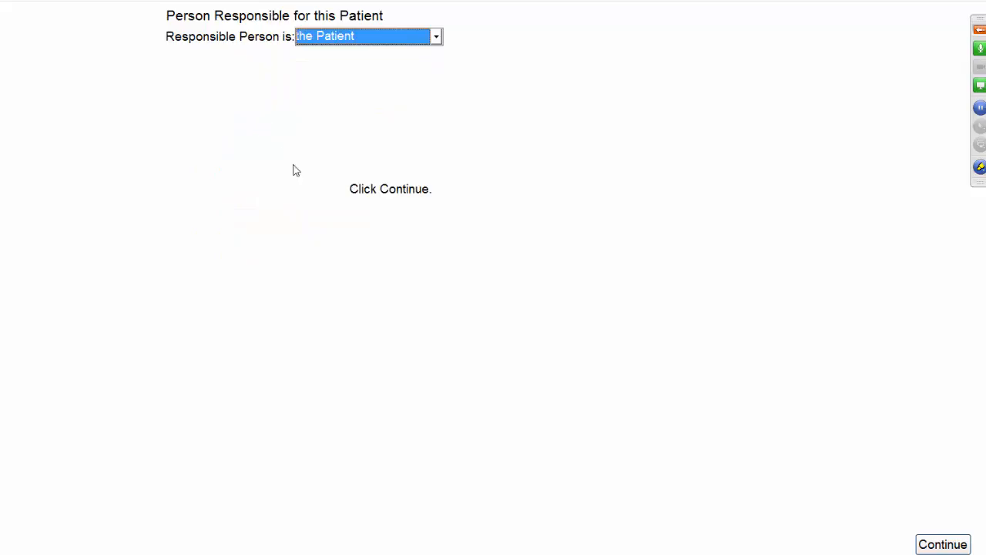
left_click(950, 547)
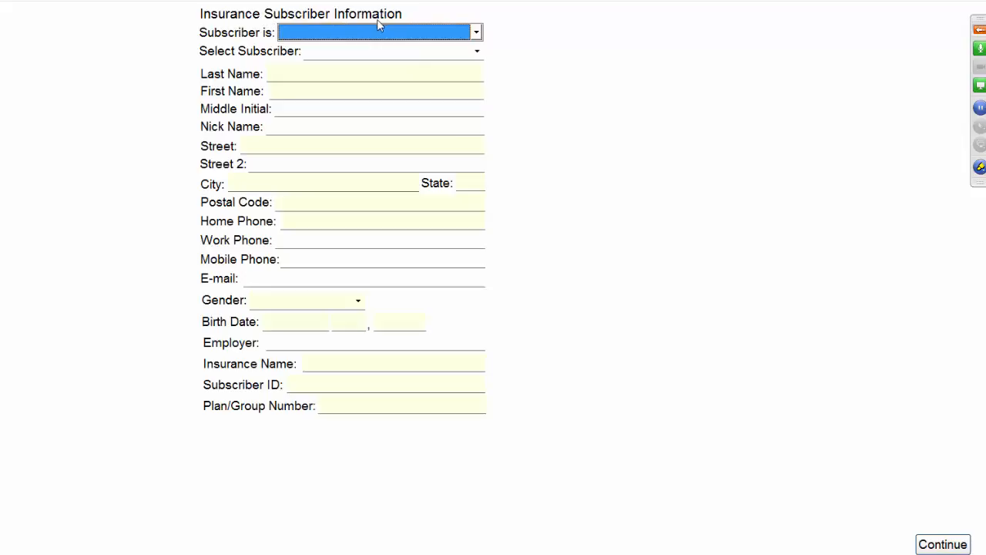
Step: Make the patient the insurance subscriber, with employer DentiMax and insurance name Delta
left_click(475, 33)
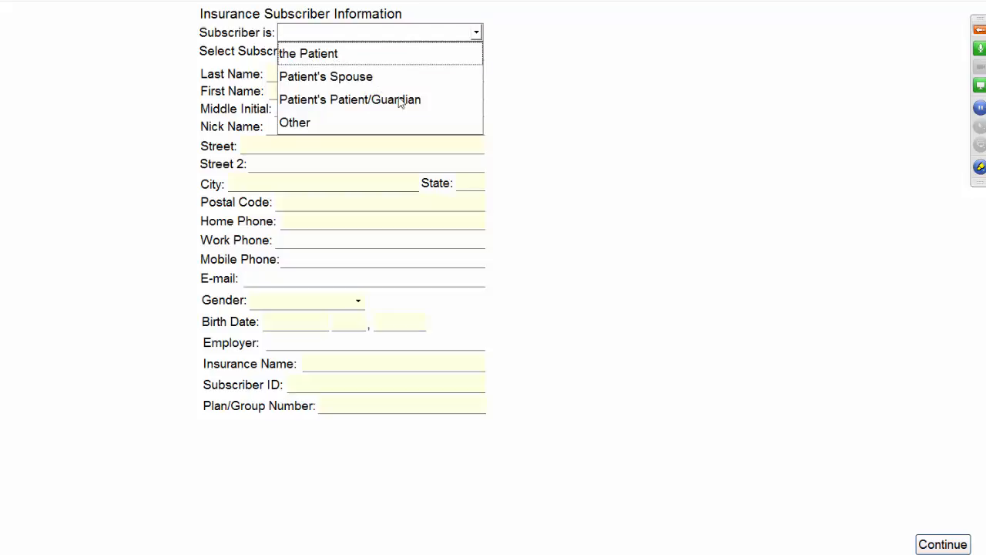
left_click(312, 54)
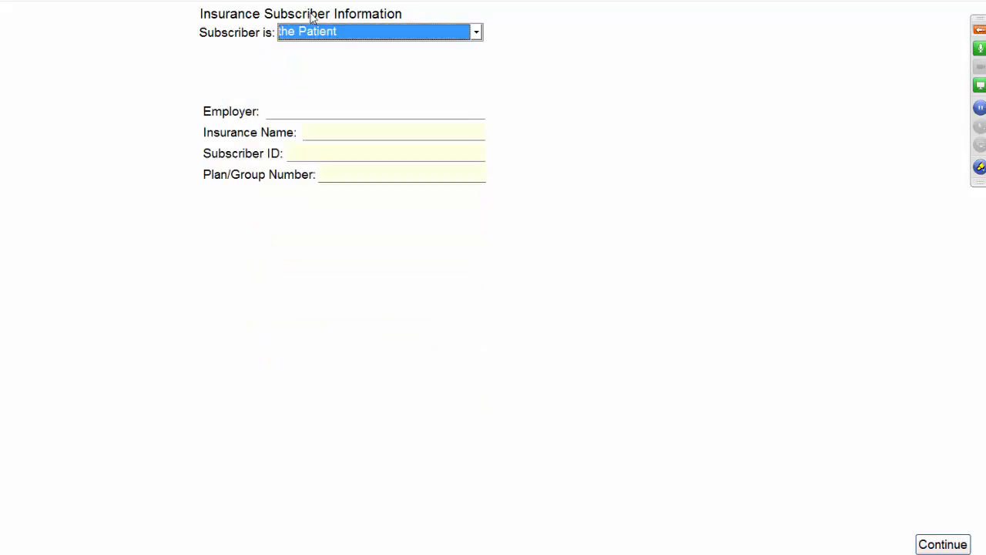
left_click(308, 111)
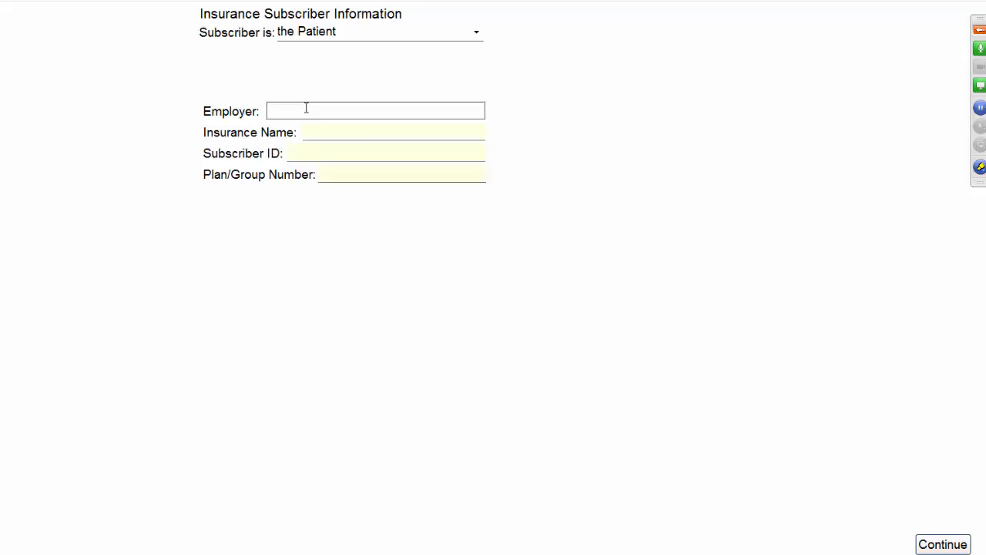
type("DentiMax")
key("Tab")
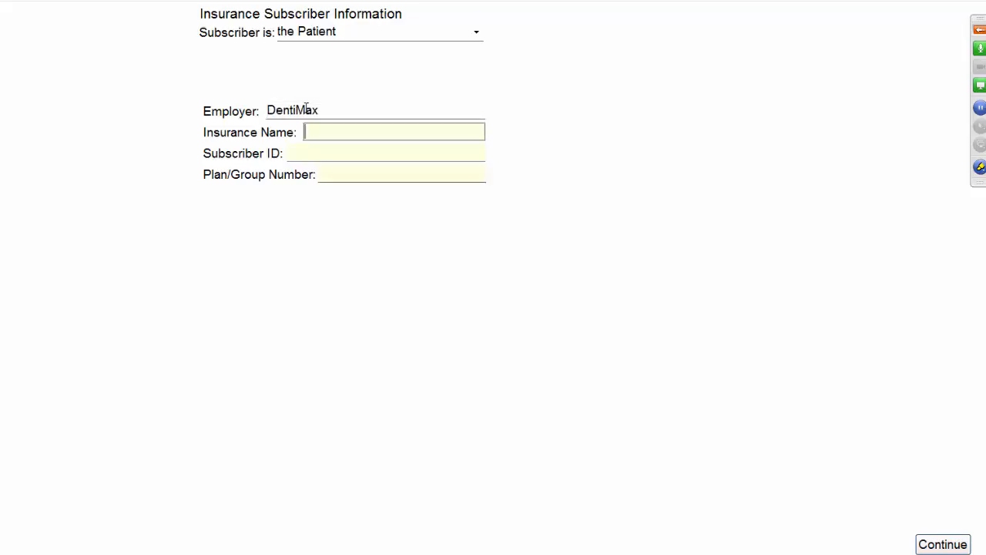
type("Delta")
Step: Enter the subscriber ID and plan/group number, then continue to the medical conditions page
key("Tab")
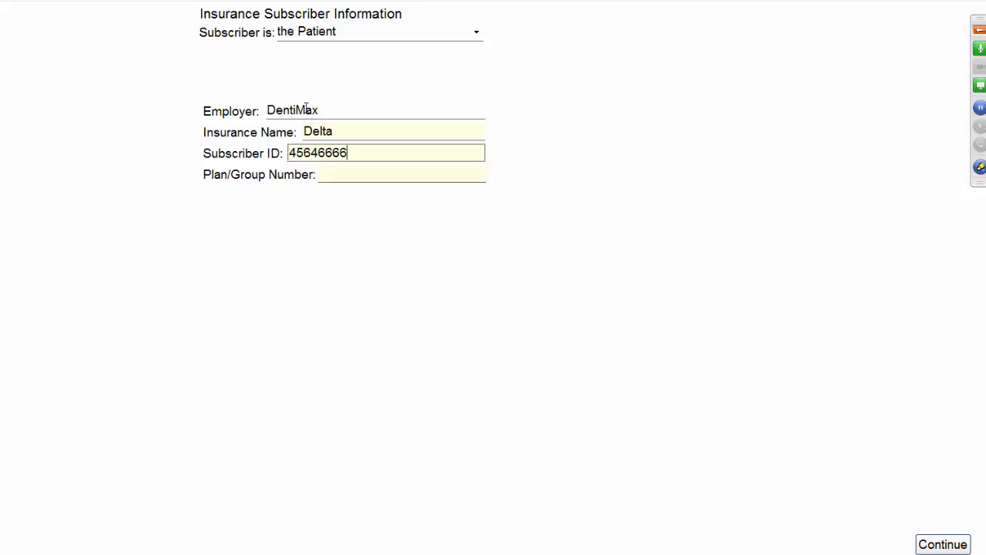
key("Tab")
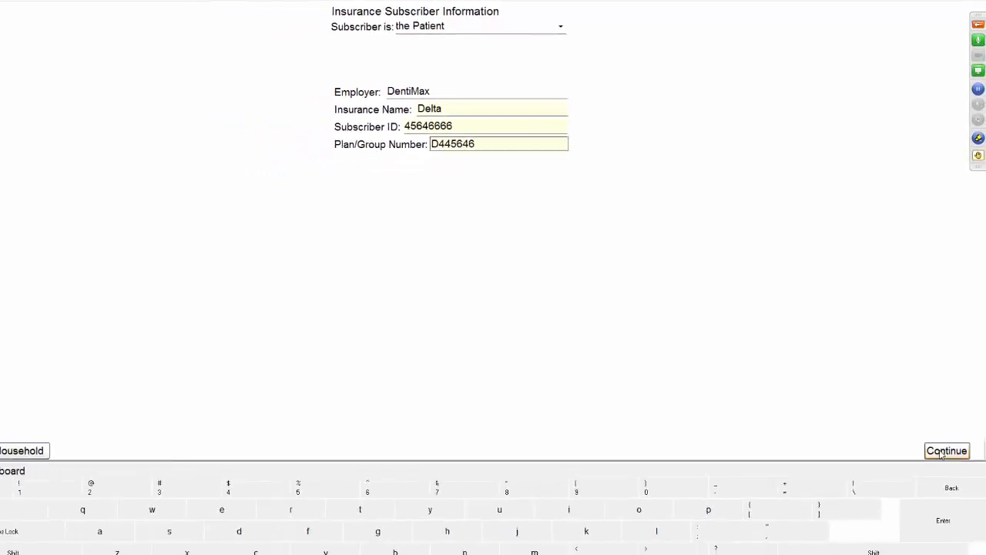
left_click(942, 455)
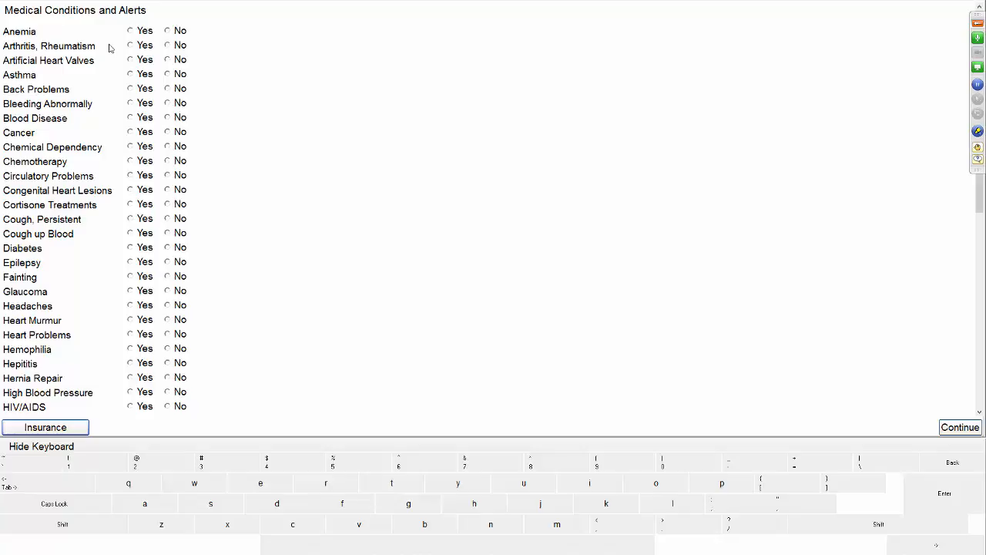
Step: Answer Yes for Asthma, Back Problems, Anemia, Allergy - Penicillin and Premedicate, then continue
left_click(151, 78)
left_click(151, 77)
left_click(131, 89)
left_click(143, 31)
scroll(172, 221, "down", 3)
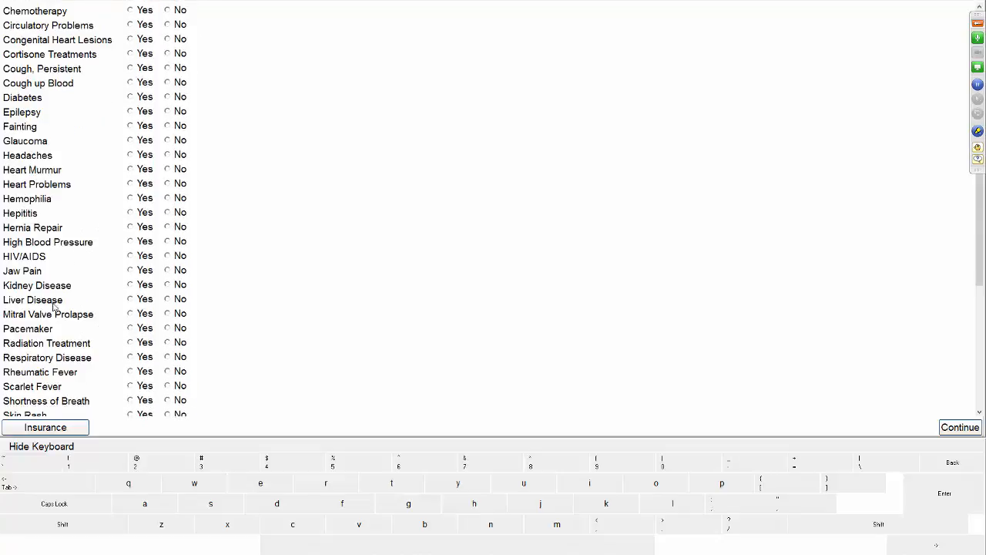
scroll(54, 304, "down", 4)
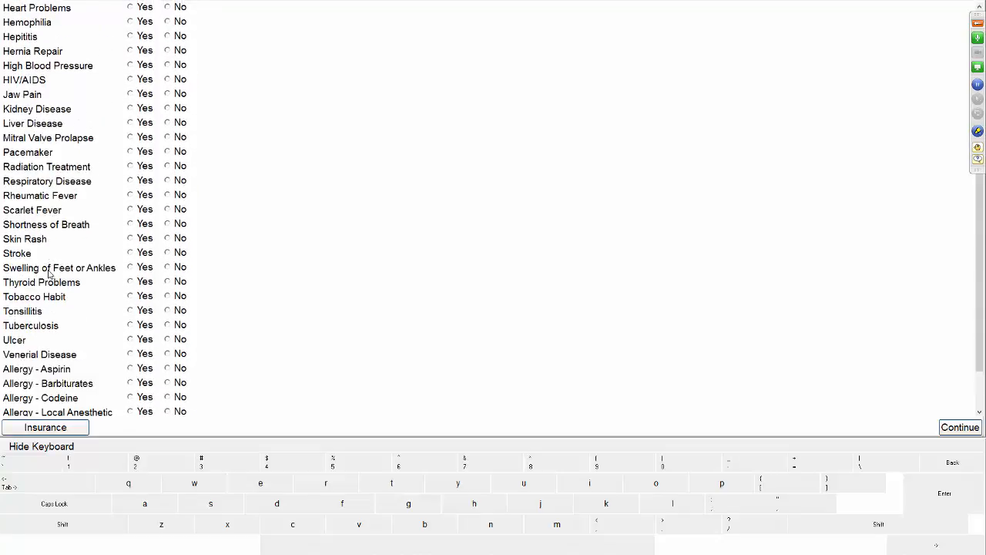
scroll(49, 272, "down", 2)
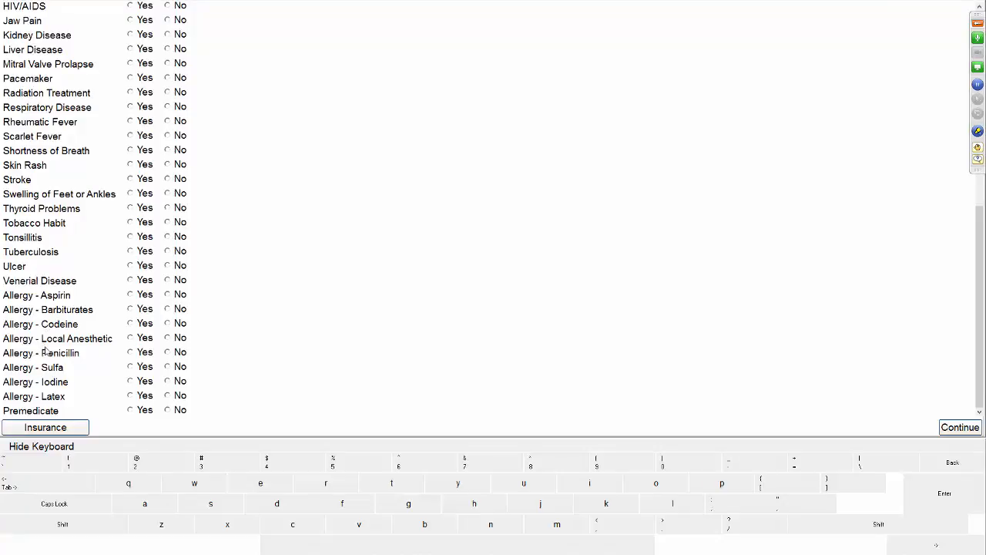
left_click(137, 354)
left_click(132, 413)
left_click(955, 429)
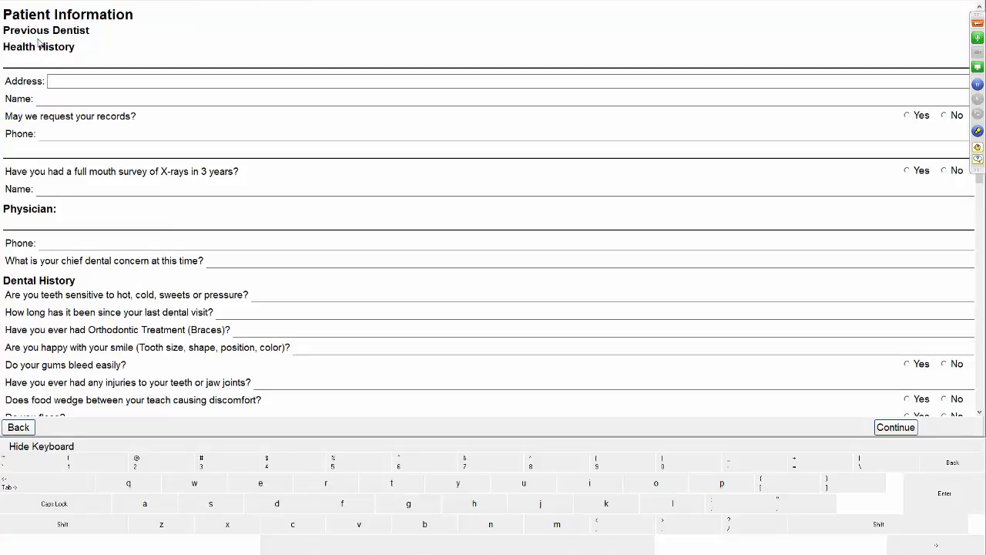
Step: Enter the previous dentist's name and phone, allowing records requests and answering Yes to recent X-rays
left_click(150, 93)
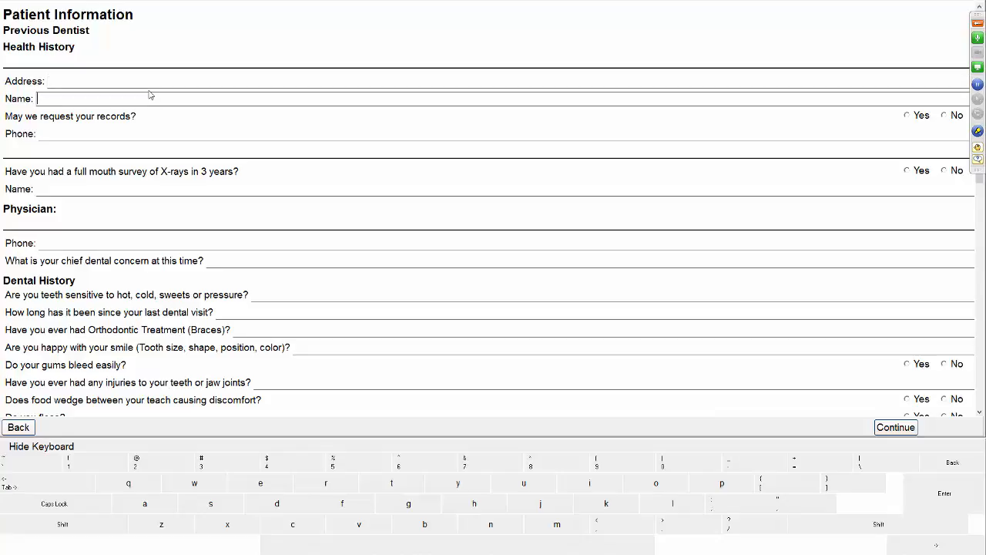
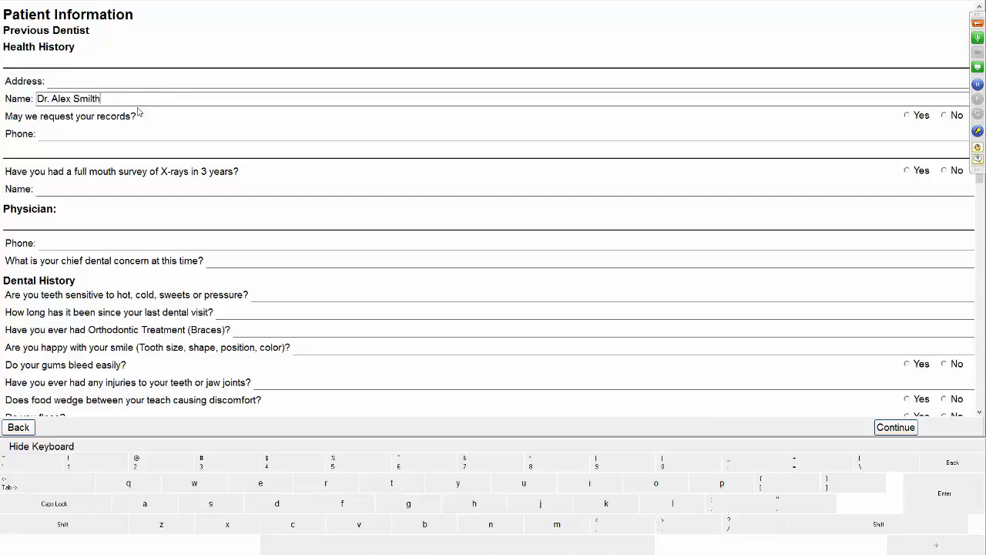
left_click(908, 115)
left_click(277, 132)
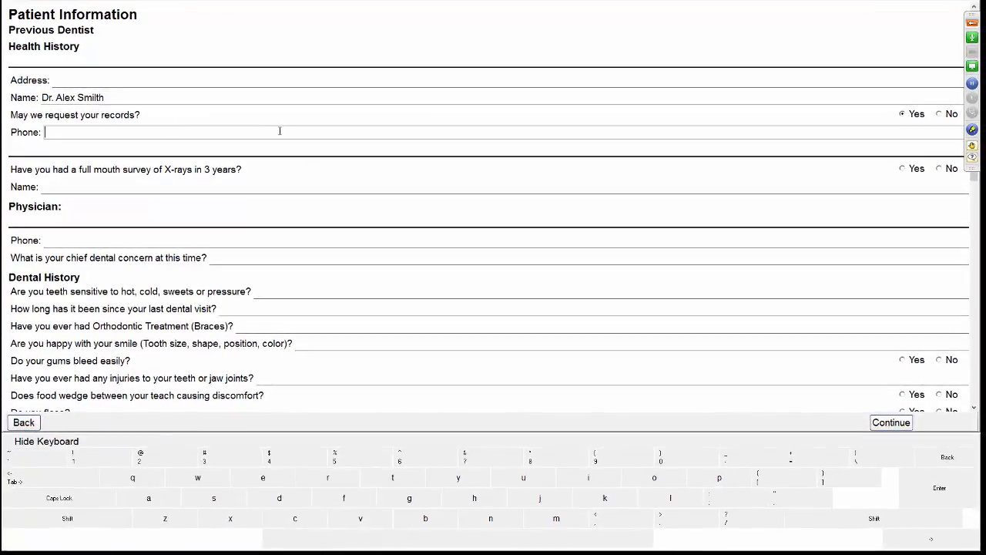
left_click(902, 168)
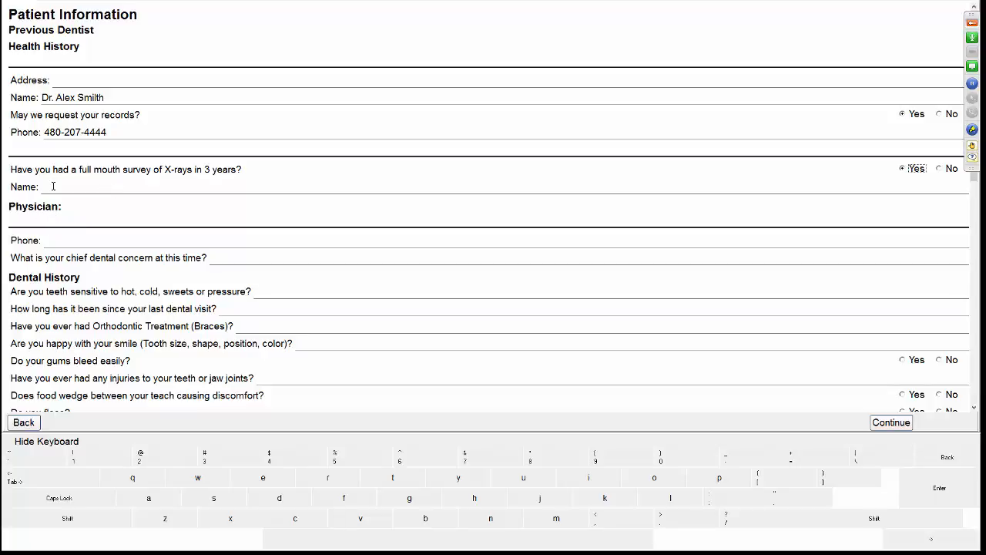
Step: Enter the physician's name and phone number
left_click(54, 186)
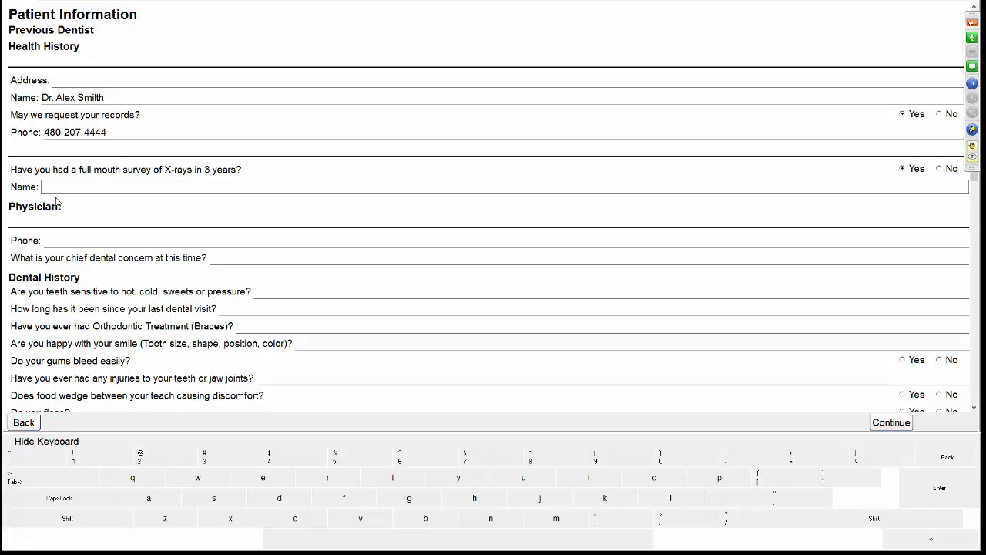
type("Dr. Jones")
left_click(81, 240)
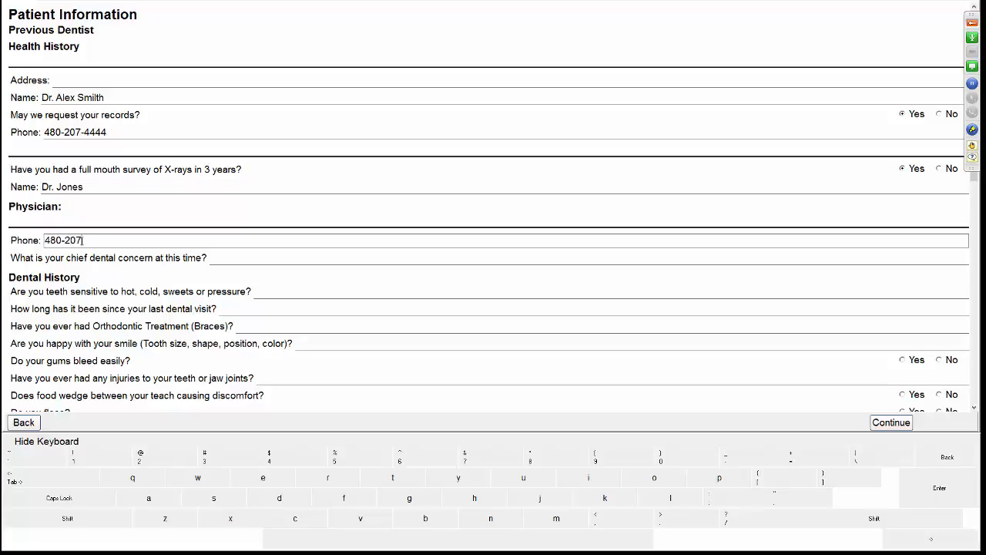
key("Tab")
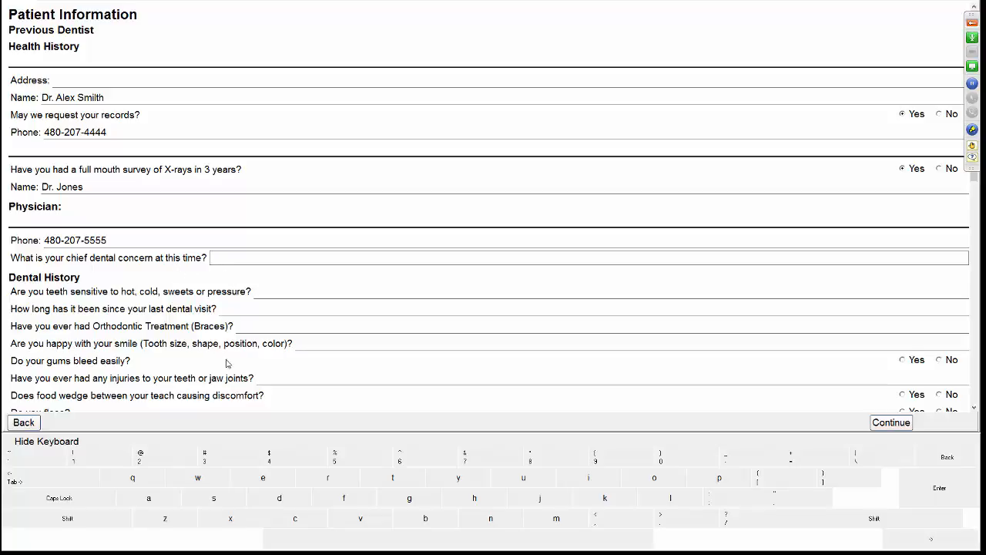
Step: Answer the dental history questions: sensitivity 'yes, sweets', last visit '1 year ago', orthodontic treatment 'no'
left_click(298, 297)
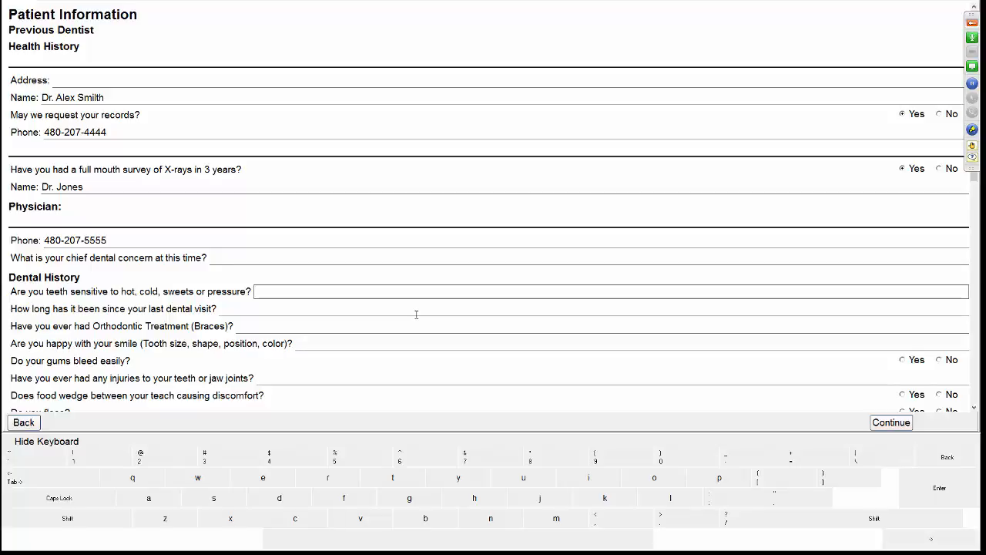
type("No")
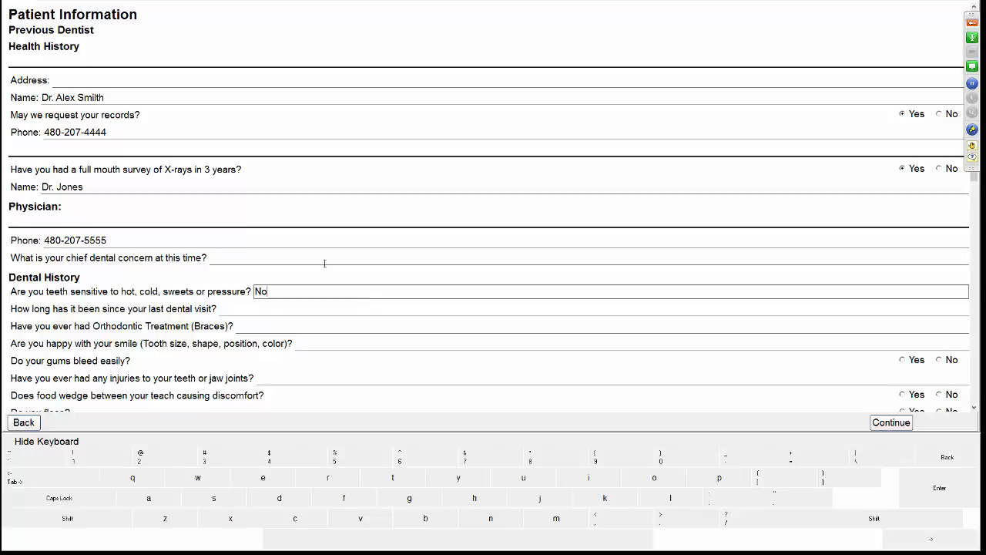
key("BackSpace")
key("BackSpace")
type("yes, swee")
key("Tab")
type("1")
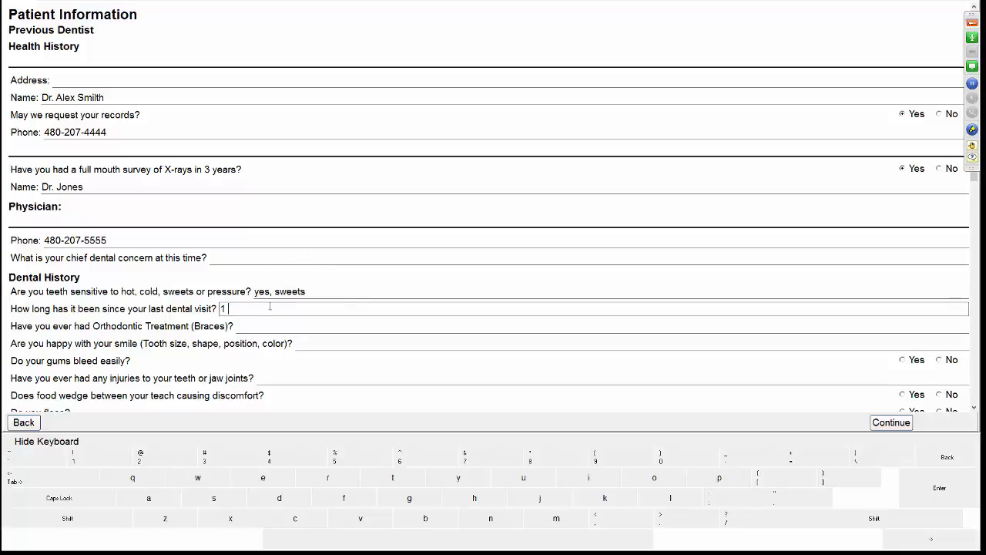
type(" year ago")
left_click(257, 323)
type("no")
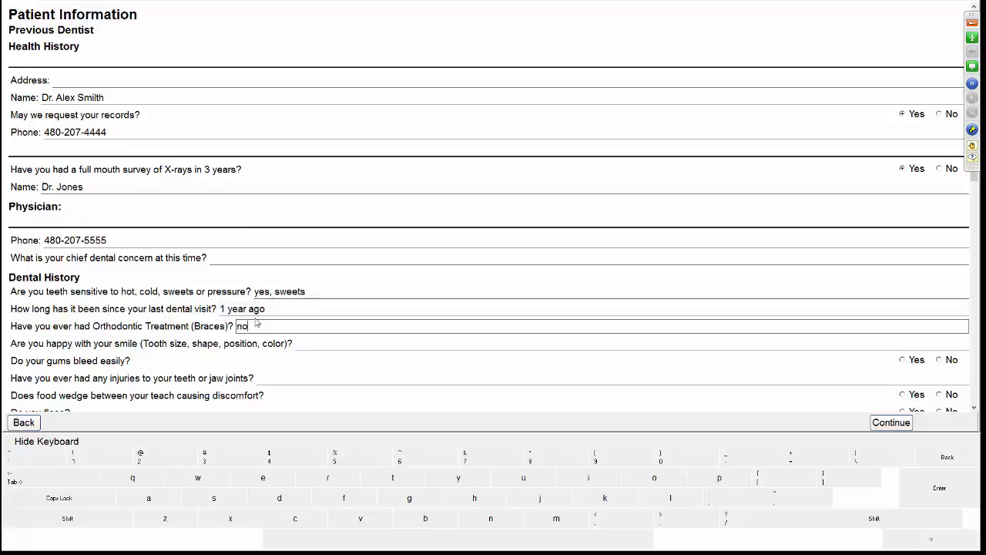
scroll(316, 338, "down", 5)
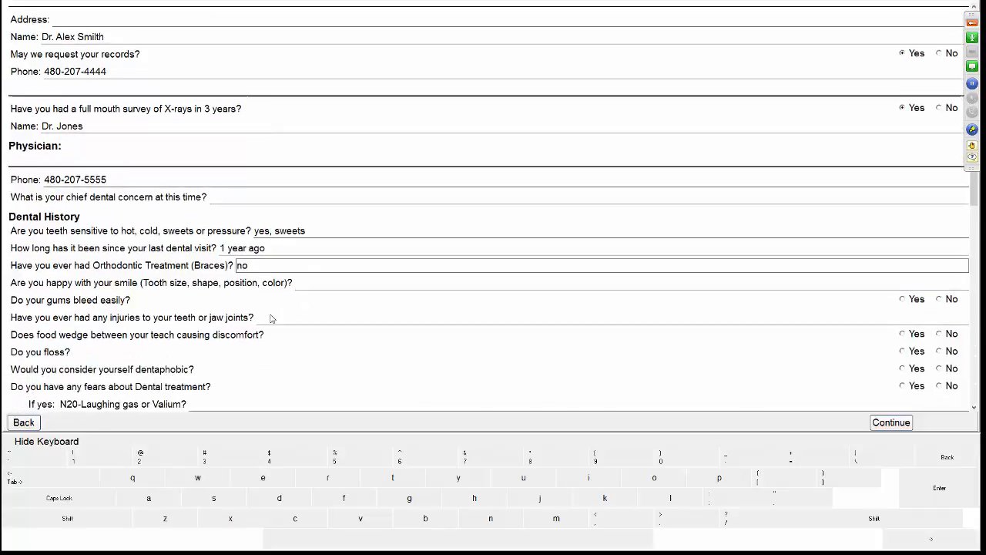
scroll(127, 260, "up", 2)
scroll(127, 261, "up", 2)
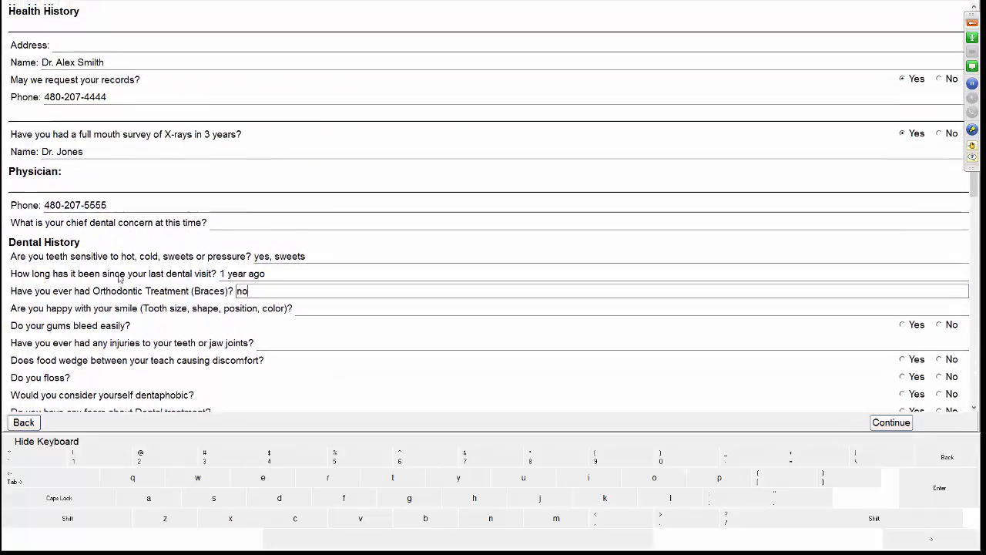
scroll(505, 283, "down", 6)
scroll(504, 283, "down", 8)
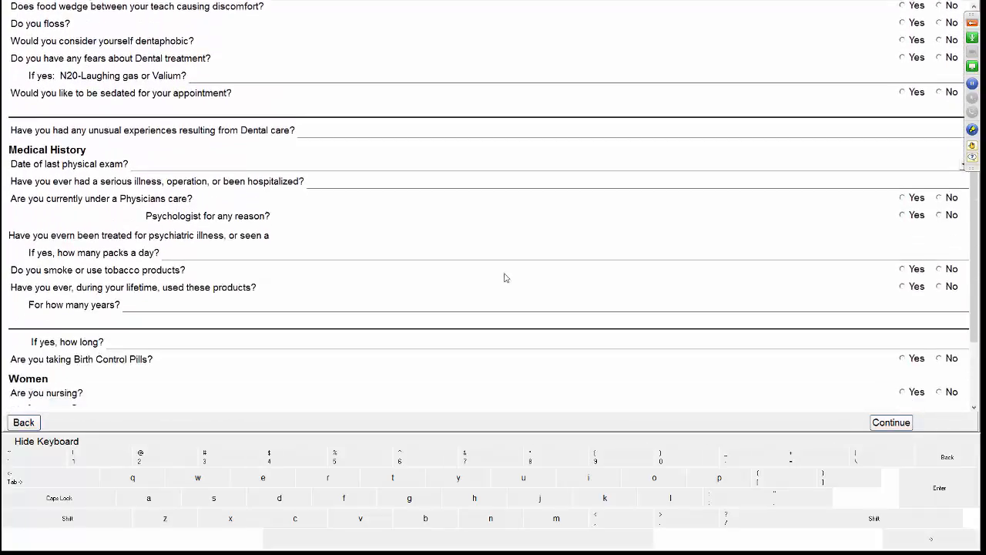
scroll(33, 185, "up", 10)
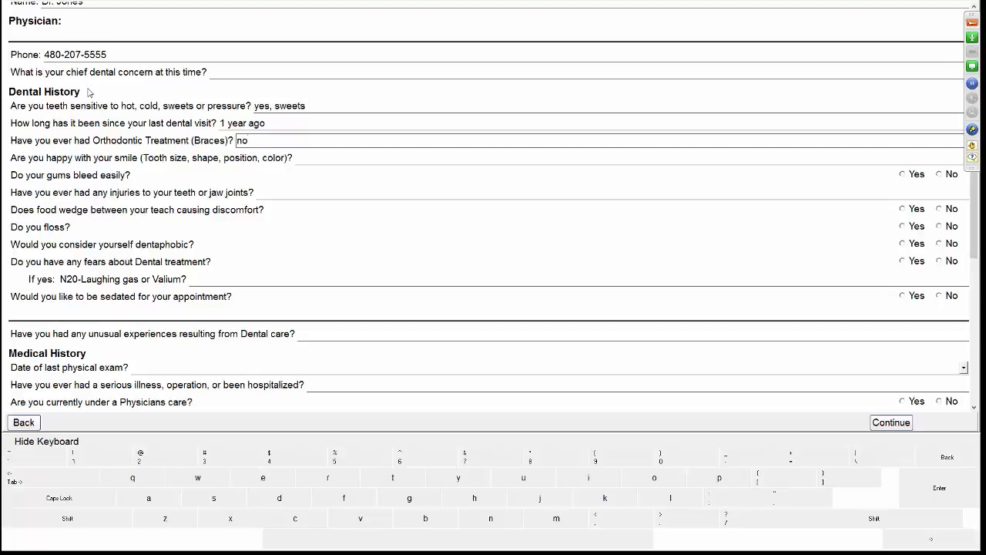
left_click_drag(968, 220, 980, 297)
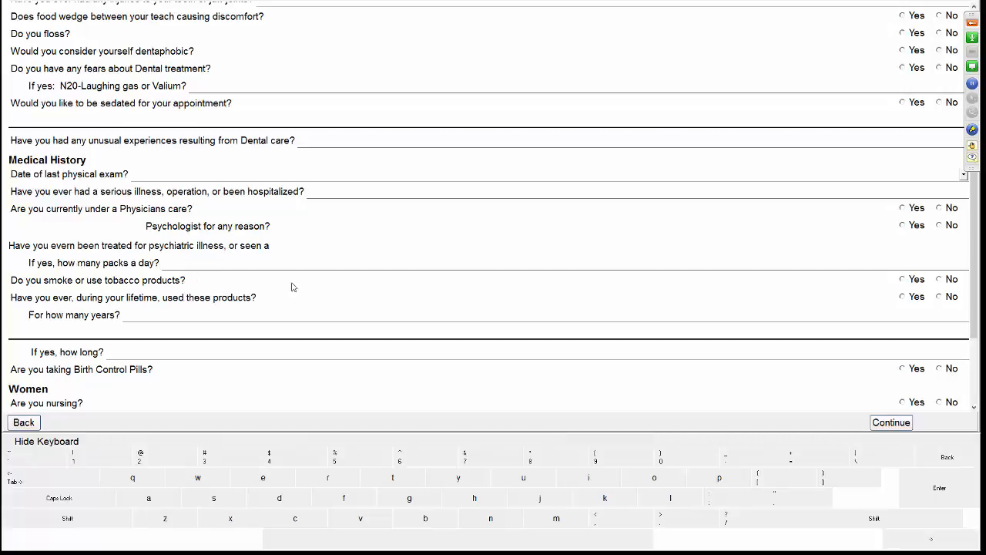
scroll(975, 285, "down", 1)
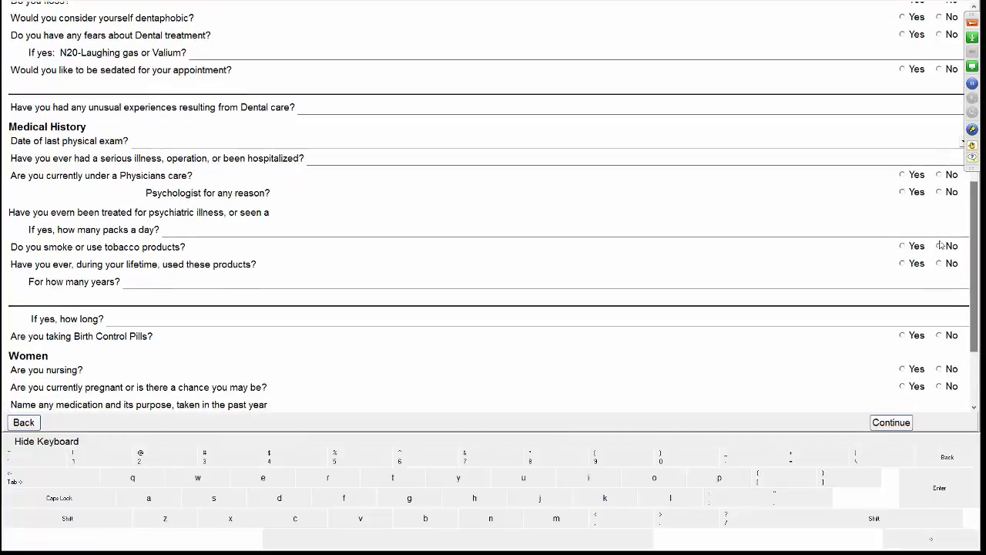
scroll(938, 262, "down", 4)
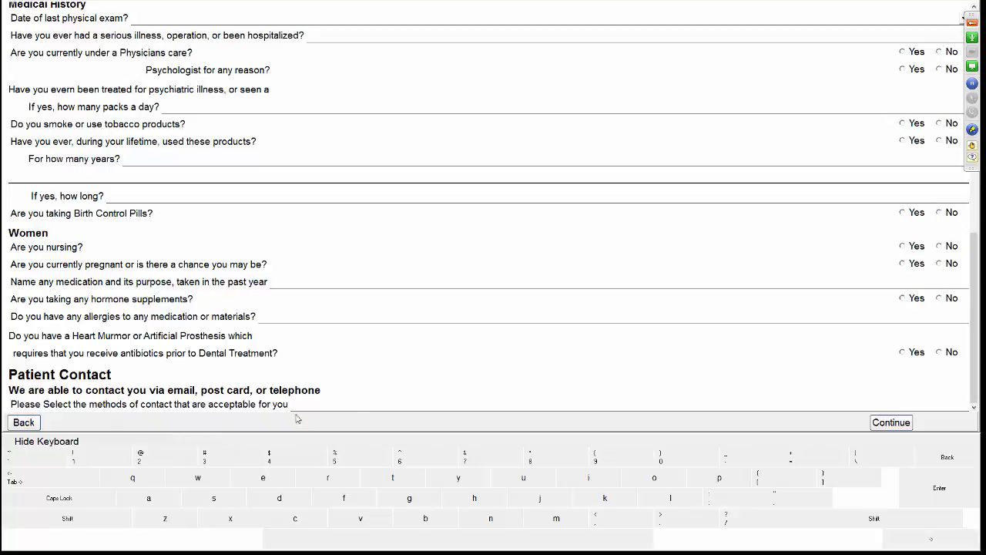
Step: Click Continue at the bottom right of the health history form to reach the Financial Agreement
left_click(894, 423)
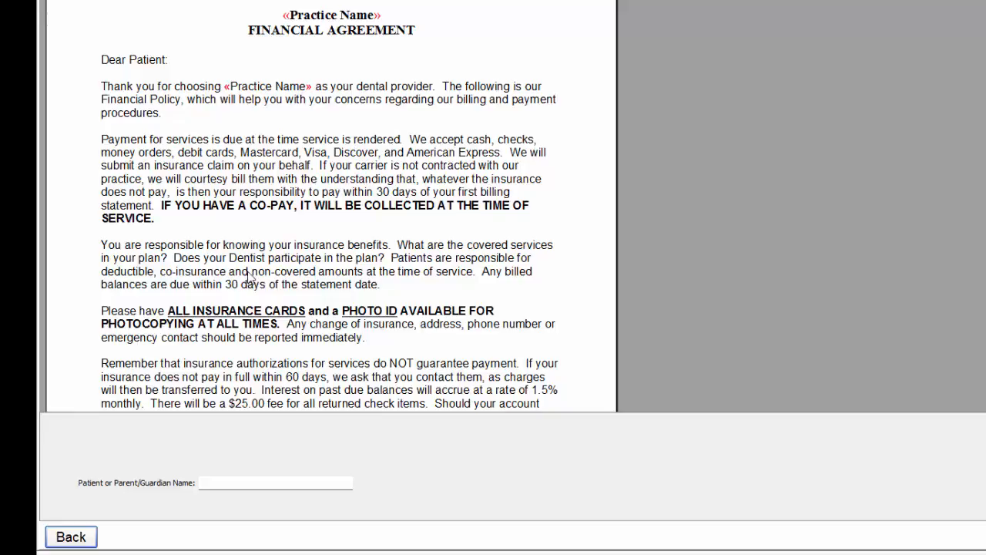
Step: Sign the Financial Agreement with the patient's full name and continue to the privacy notice
left_click(232, 481)
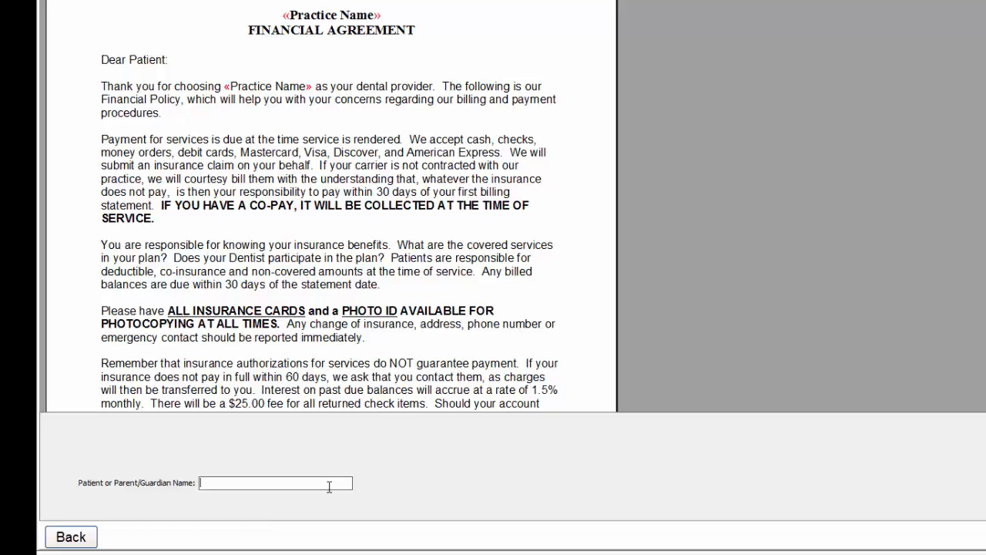
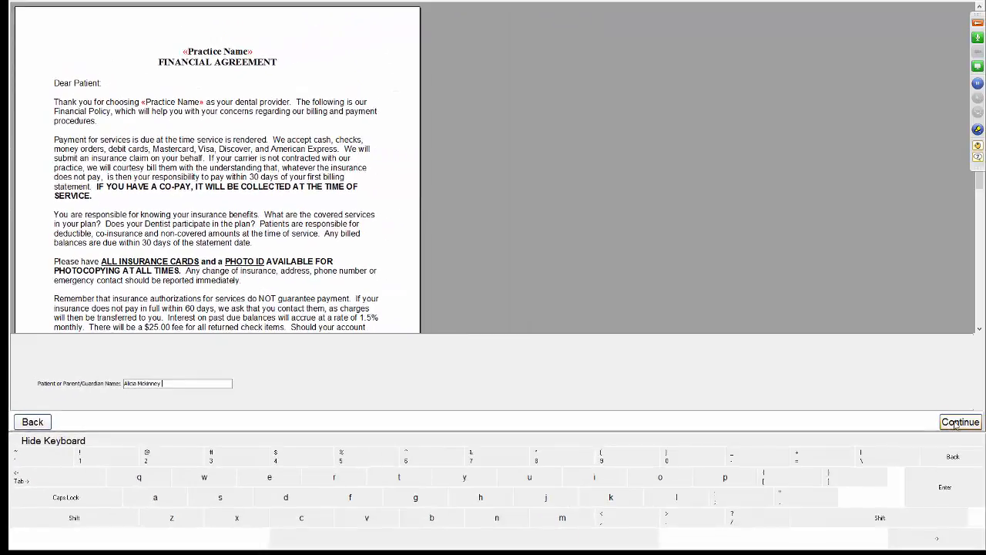
left_click(955, 423)
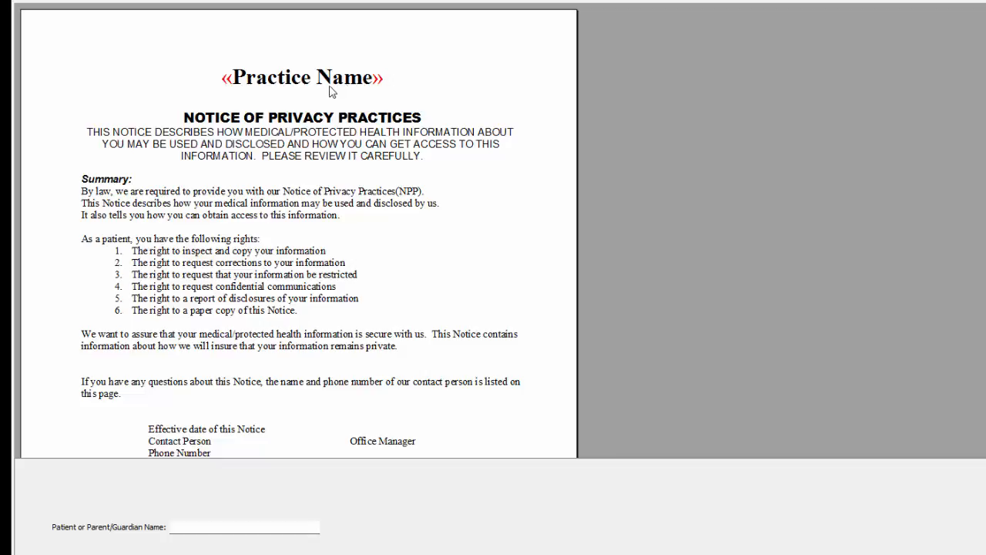
Step: Sign the Notice of Privacy Practices with the patient's full name and continue to the summary
left_click(194, 524)
left_click(401, 223)
scroll(383, 205, "down", 5)
scroll(385, 212, "down", 1)
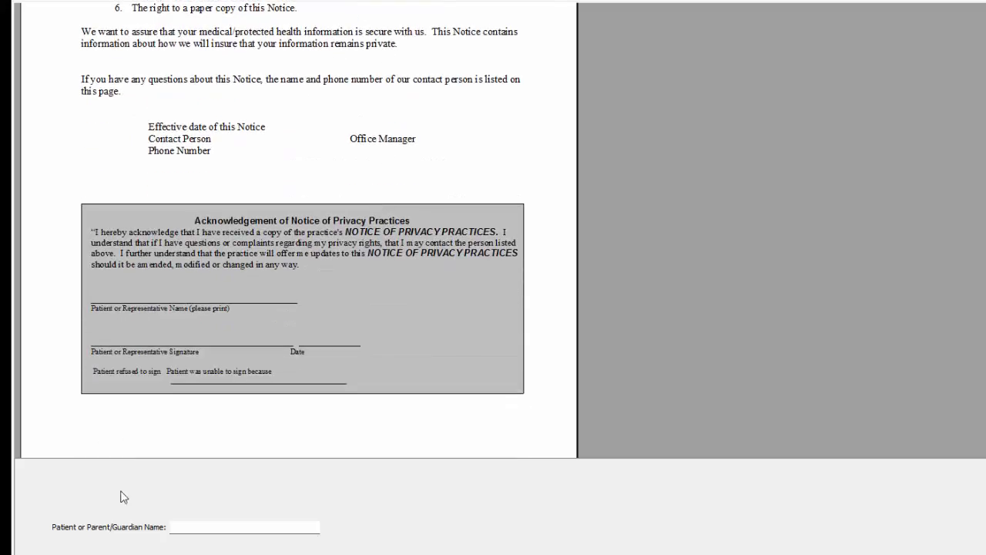
left_click(226, 528)
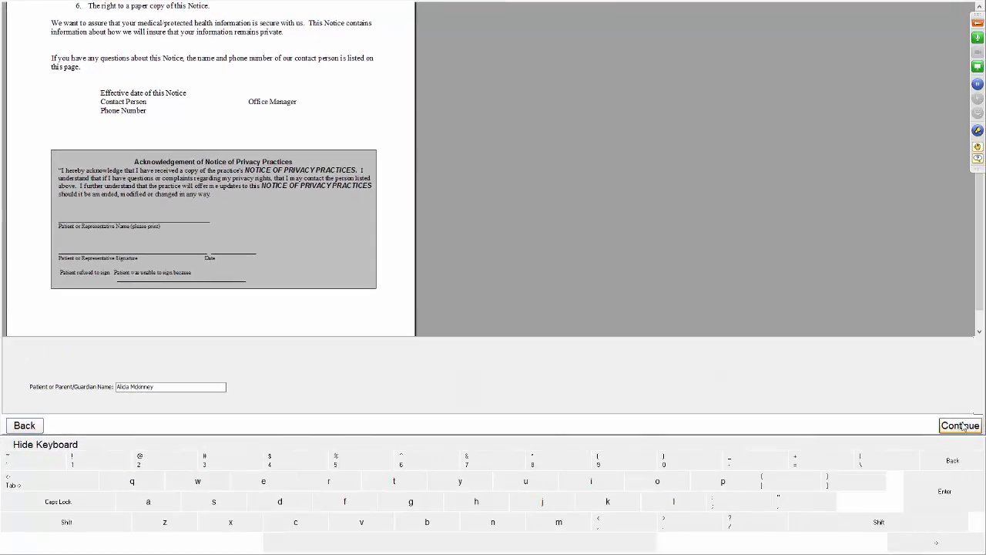
left_click(960, 425)
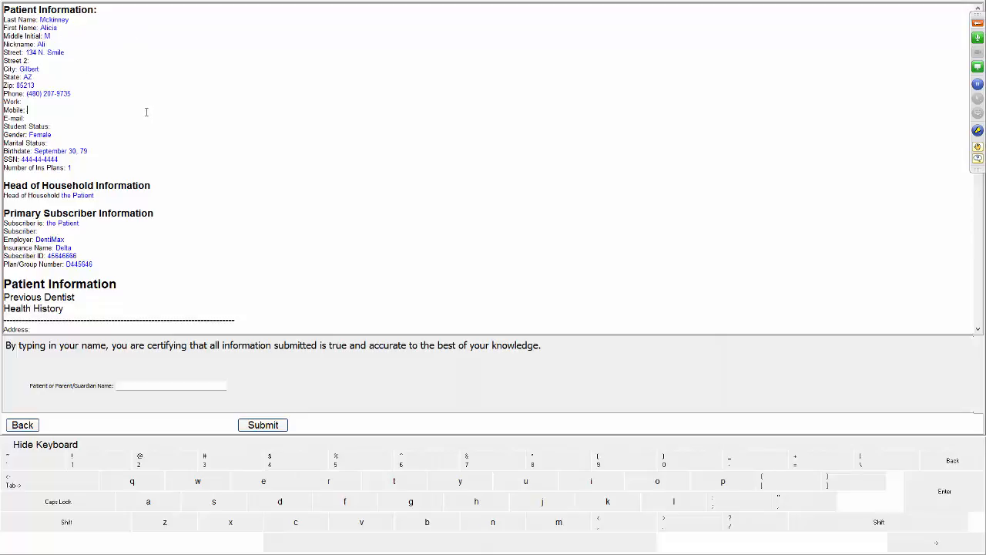
Step: Review the summary (Female, Delta via employer DentiMax, Anemia/Asthma/Back Problems Yes), then select the certifying name field
left_click_drag(29, 134, 142, 158)
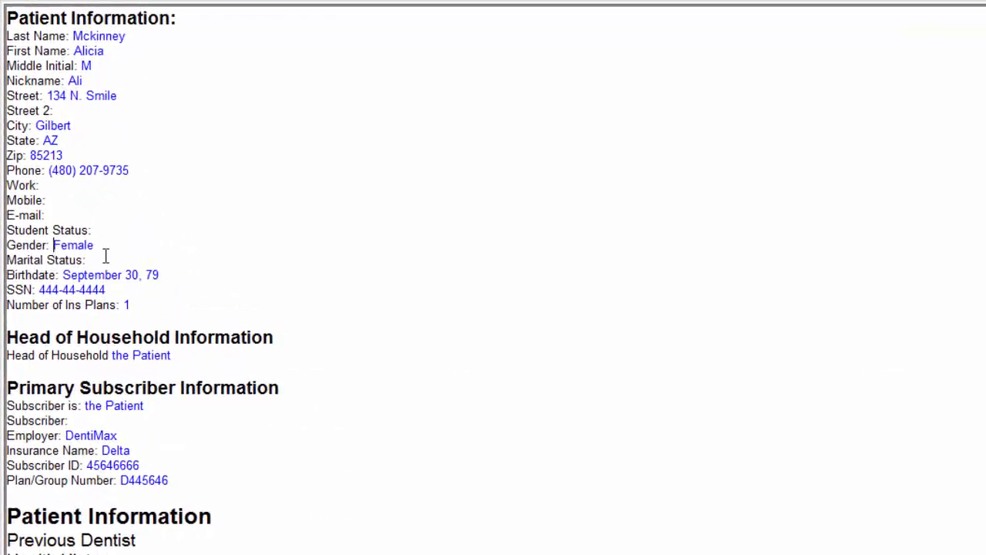
left_click(258, 288)
scroll(300, 335, "down", 6)
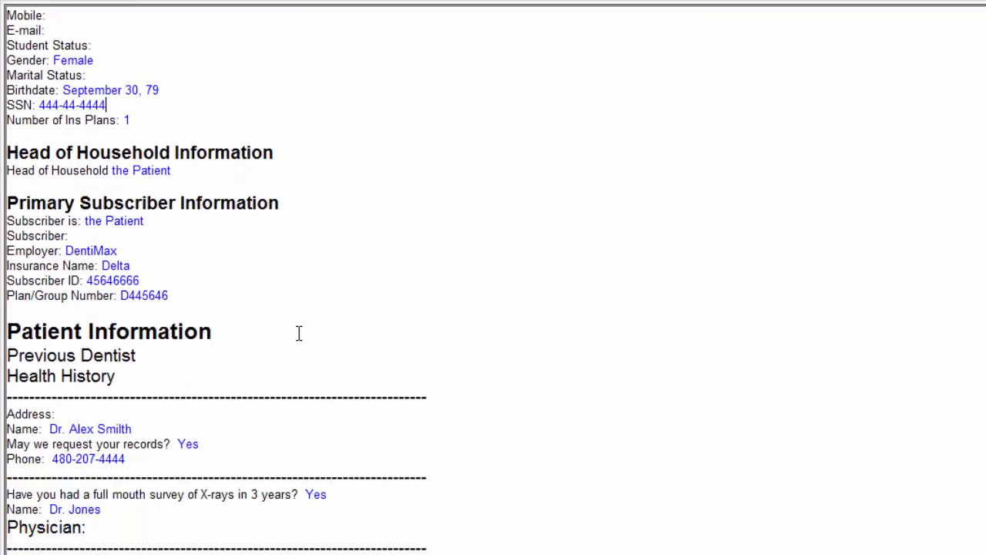
scroll(295, 332, "down", 3)
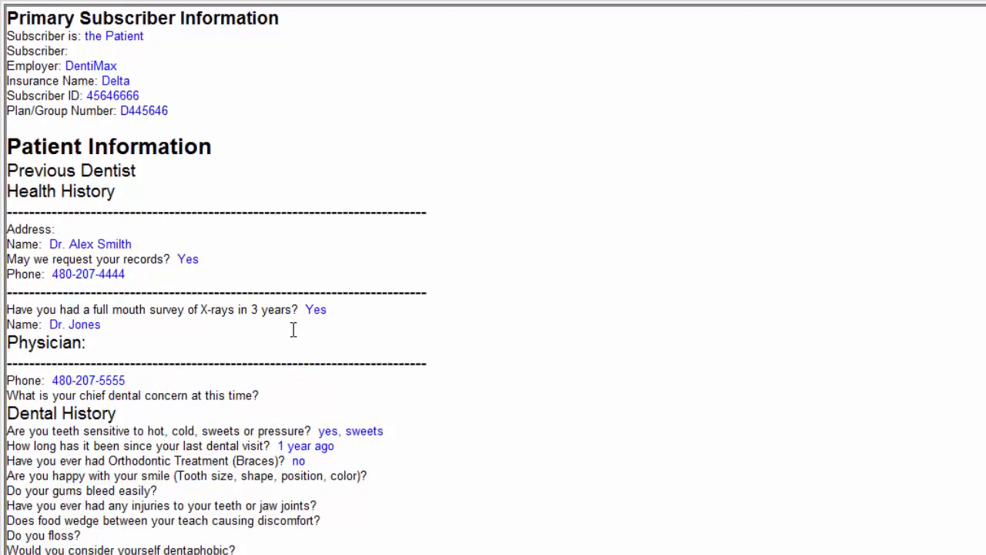
scroll(293, 329, "down", 10)
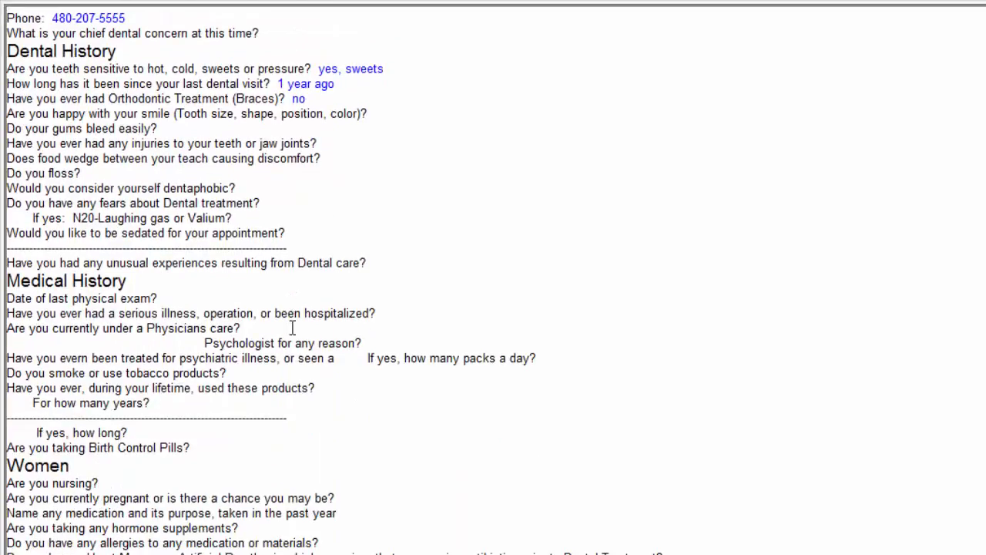
scroll(292, 328, "down", 11)
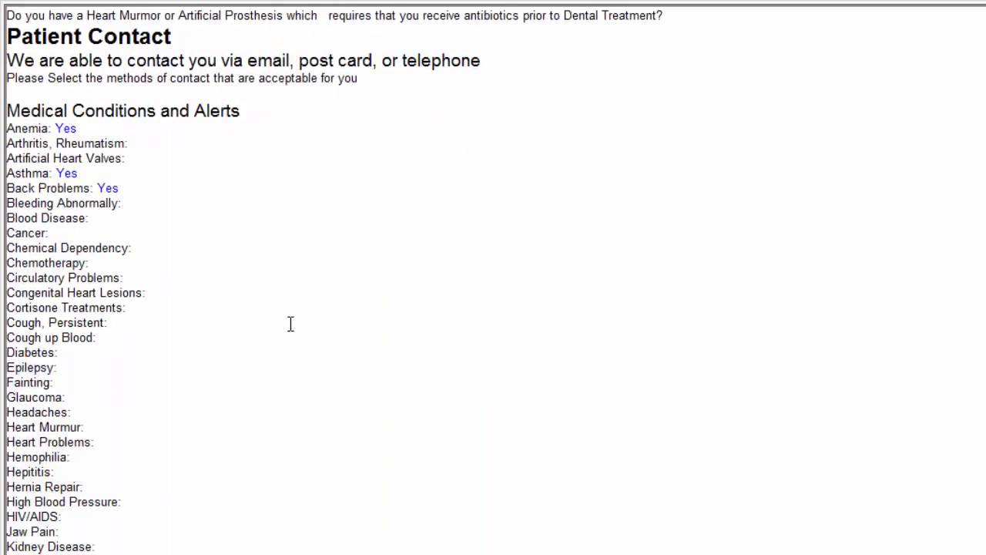
scroll(290, 323, "down", 5)
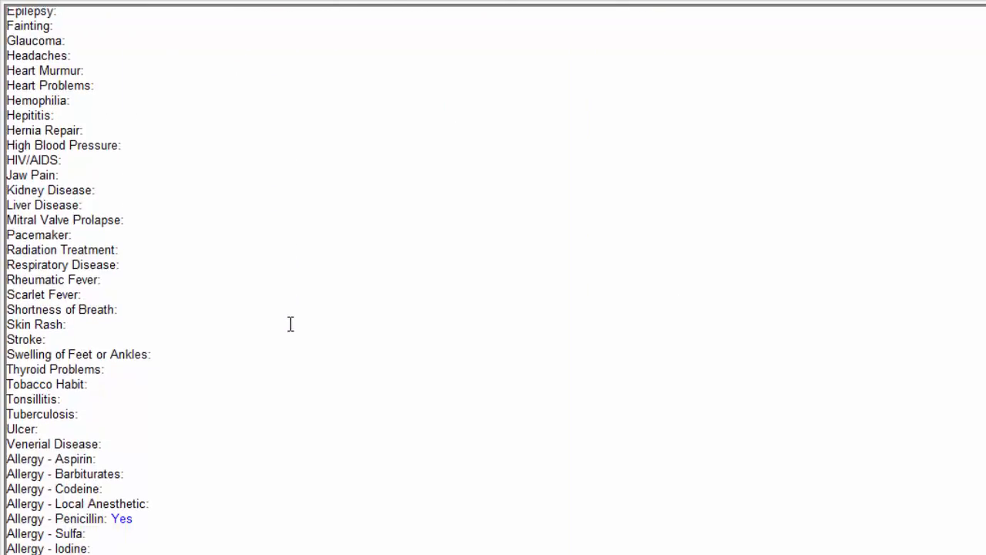
scroll(283, 543, "up", 5)
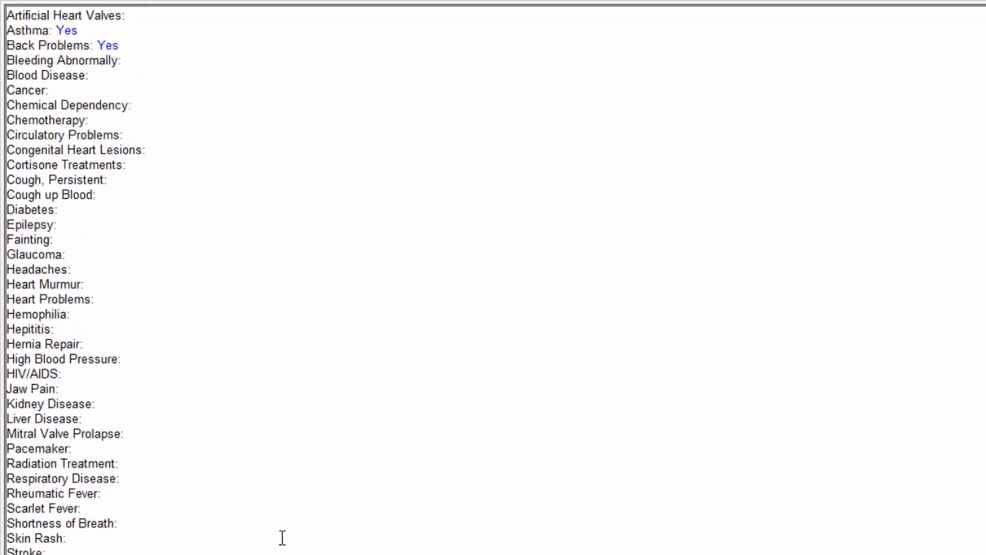
scroll(282, 538, "up", 11)
scroll(277, 531, "down", 6)
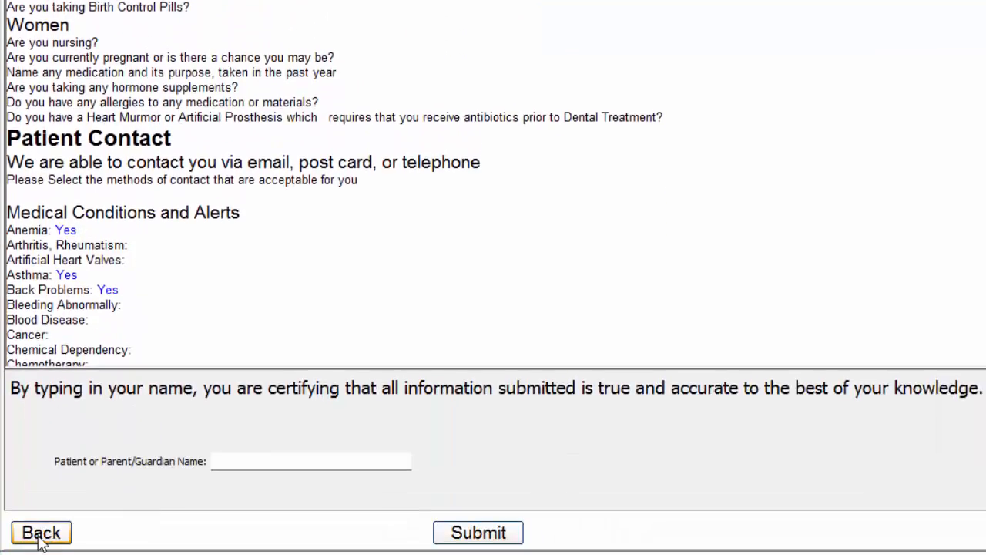
left_click(40, 535)
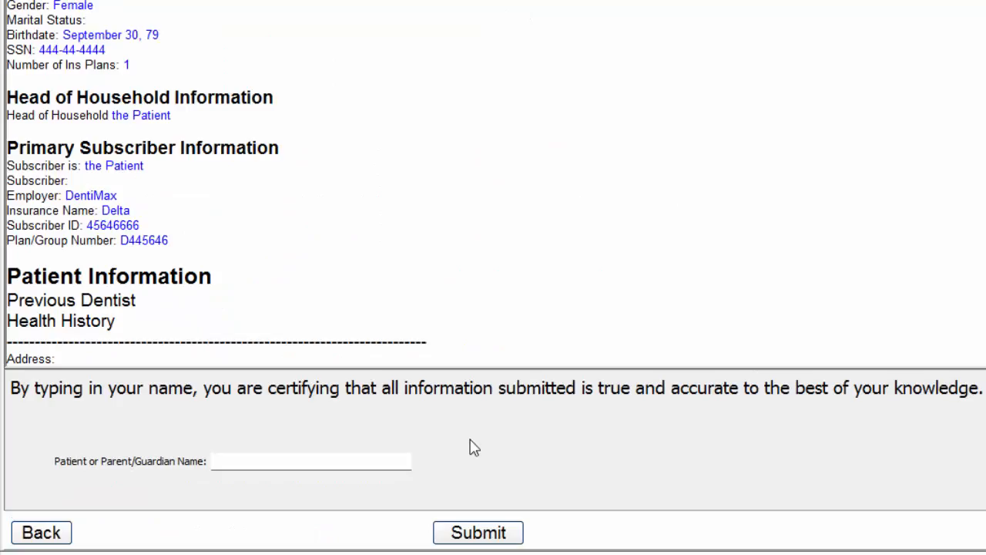
left_click(248, 459)
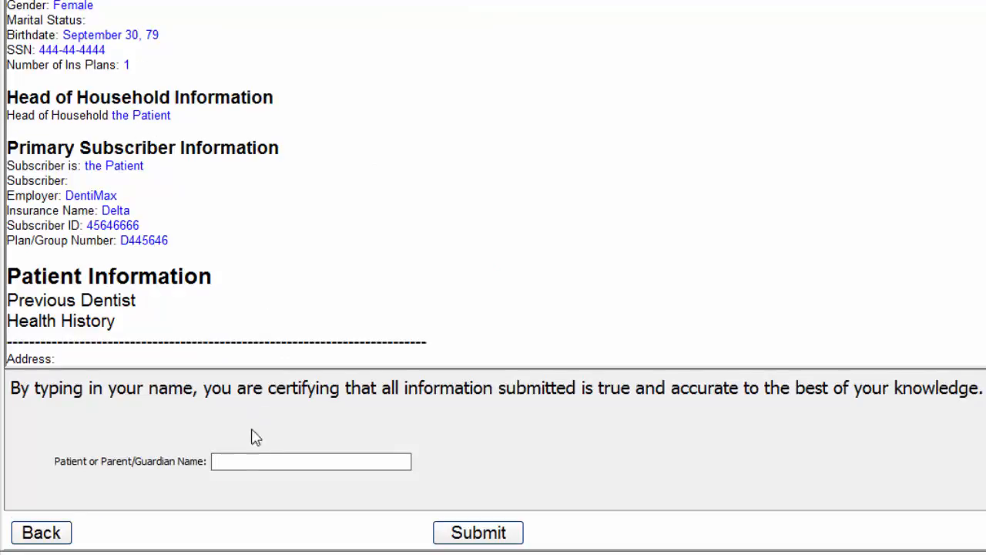
Step: Sign with the patient's name, submit the registration to staff, finish, and close the kiosk
left_click(249, 459)
left_click(476, 533)
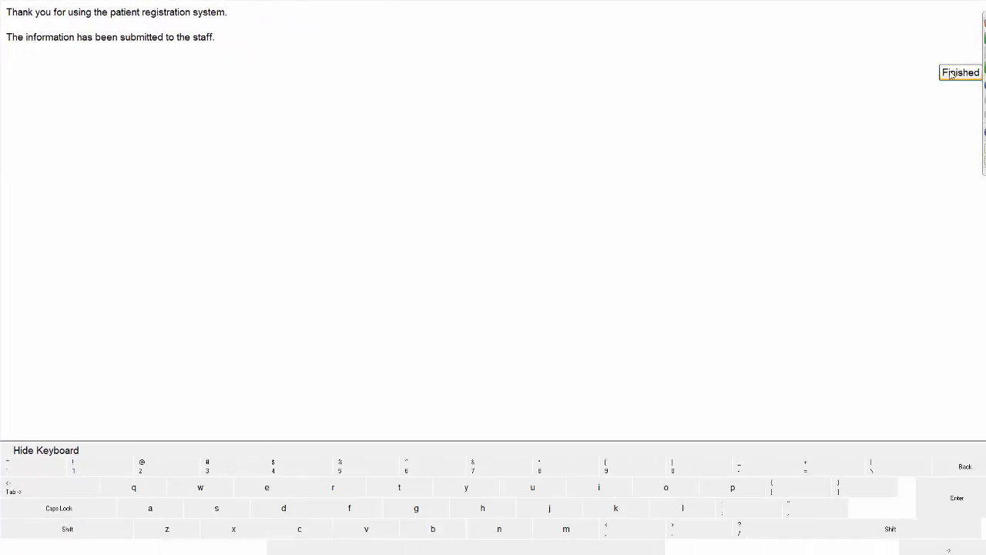
left_click(955, 72)
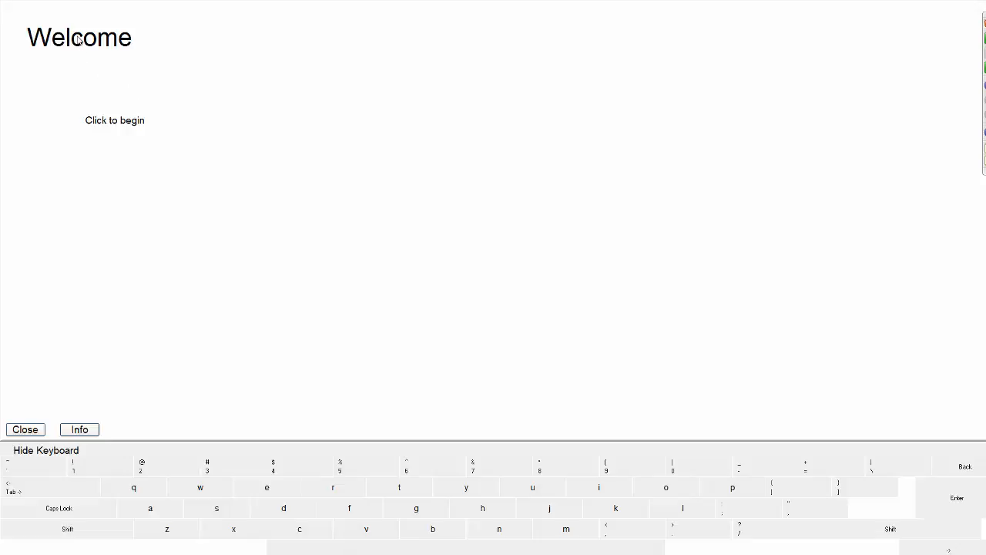
left_click(25, 429)
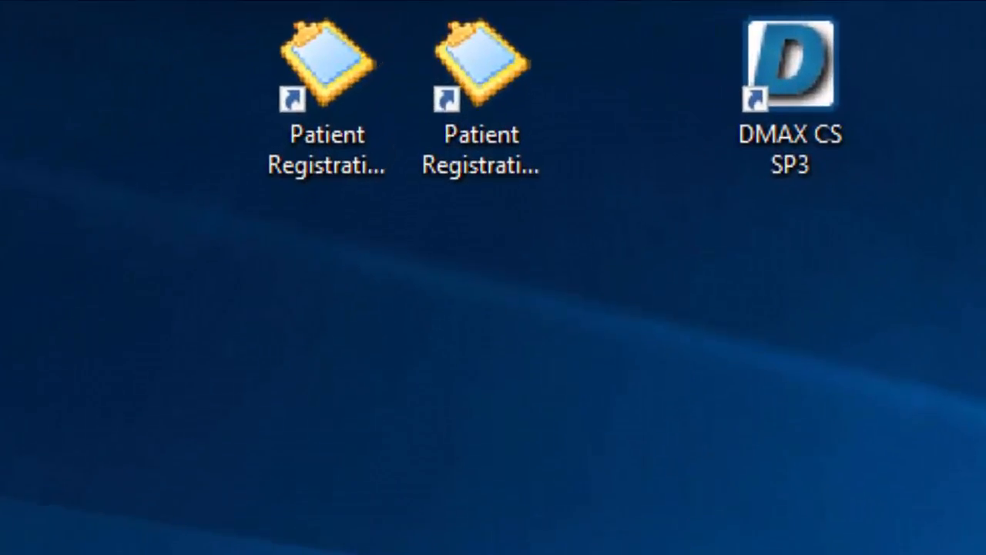
Step: Launch Patient Registration Management and hide not-started, incomplete and saved-to-DentiMax sessions
left_click(497, 166)
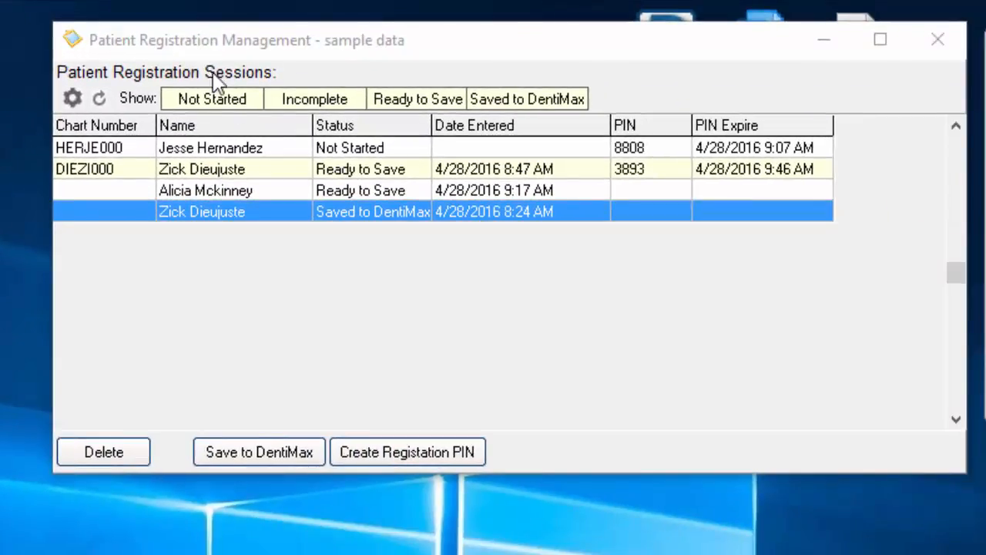
left_click(227, 191)
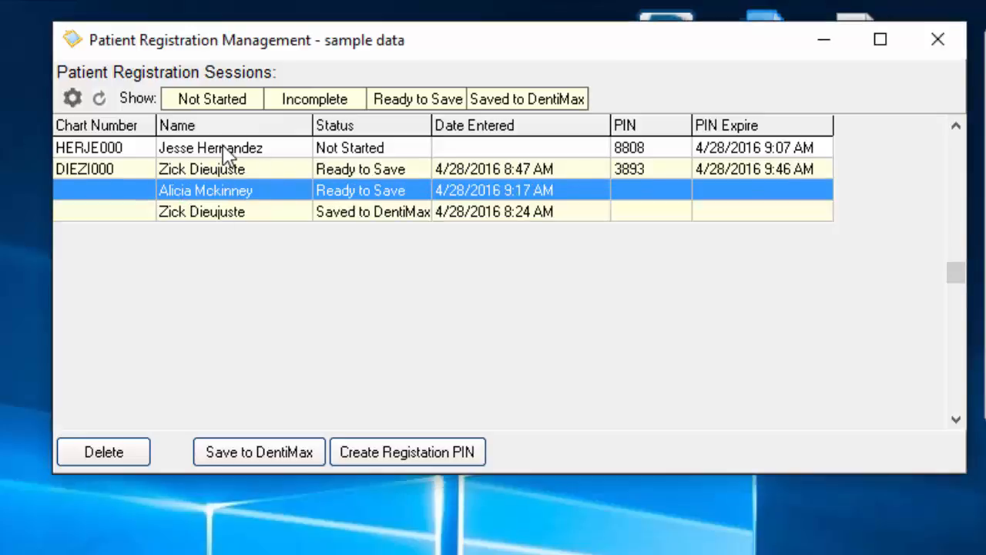
left_click(225, 105)
left_click(297, 106)
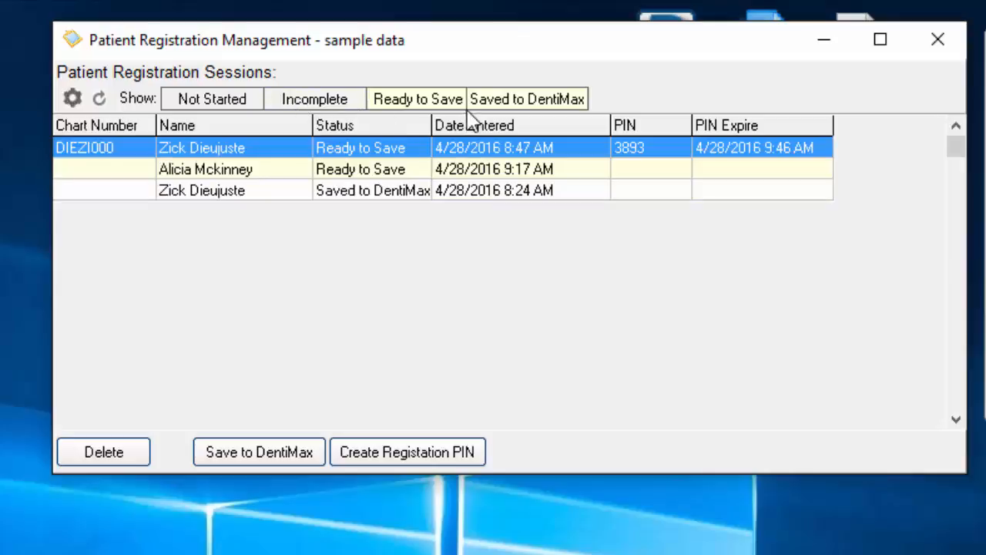
left_click(487, 107)
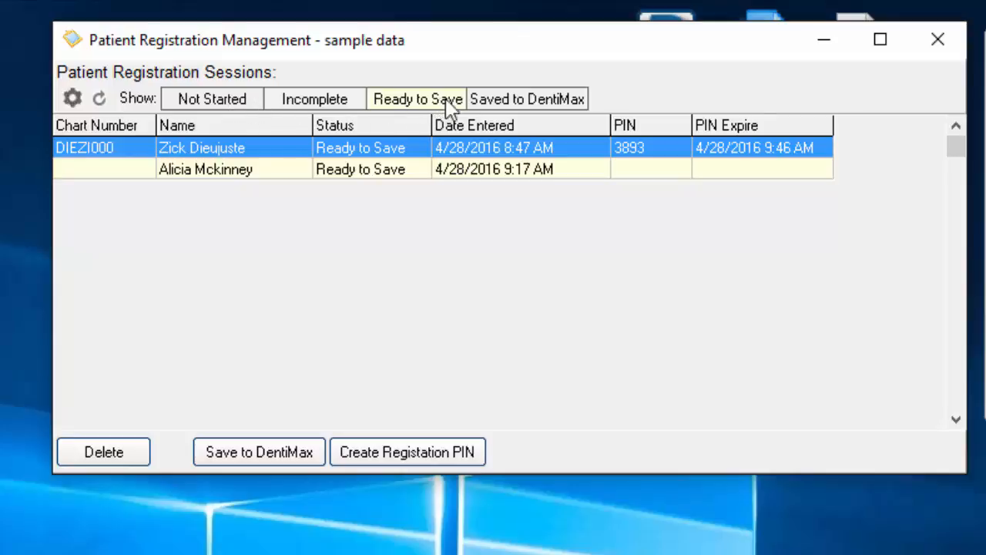
Step: Restore all session filters, select the 9:17 AM Ready to Save registration and save it to DentiMax
left_click(509, 106)
left_click(418, 103)
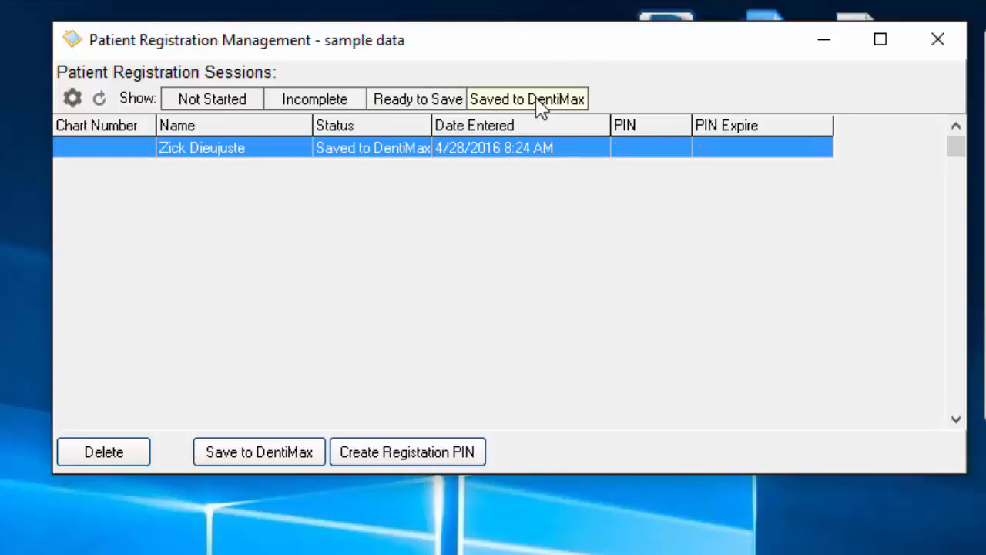
left_click(447, 103)
left_click(316, 104)
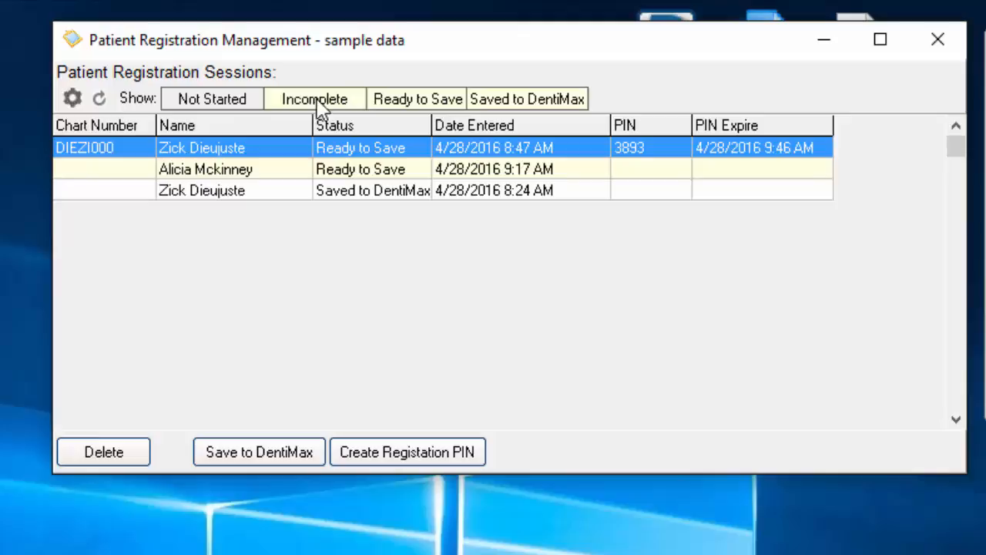
left_click(210, 100)
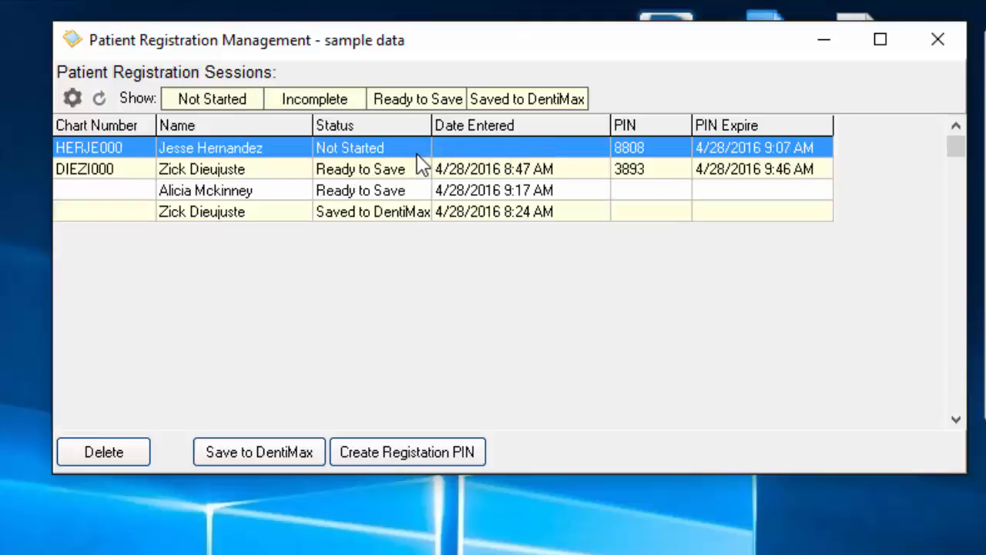
left_click(231, 194)
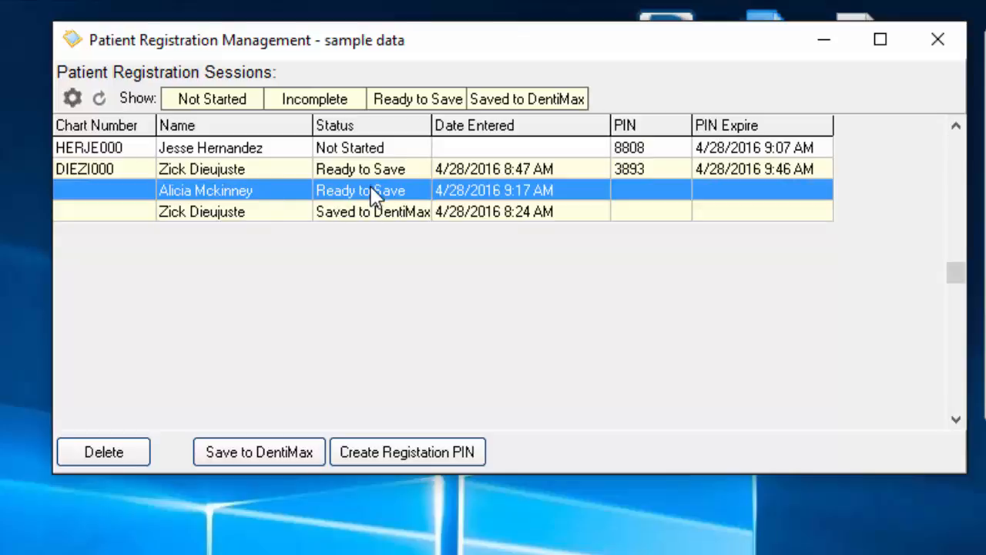
left_click(261, 449)
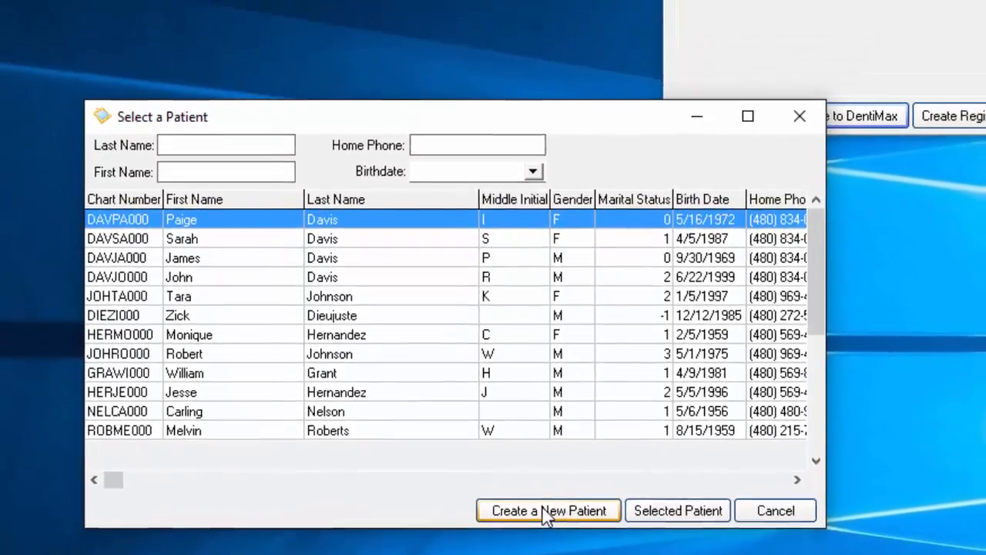
Step: Create a new patient from the Ready to Save registration
left_click(570, 493)
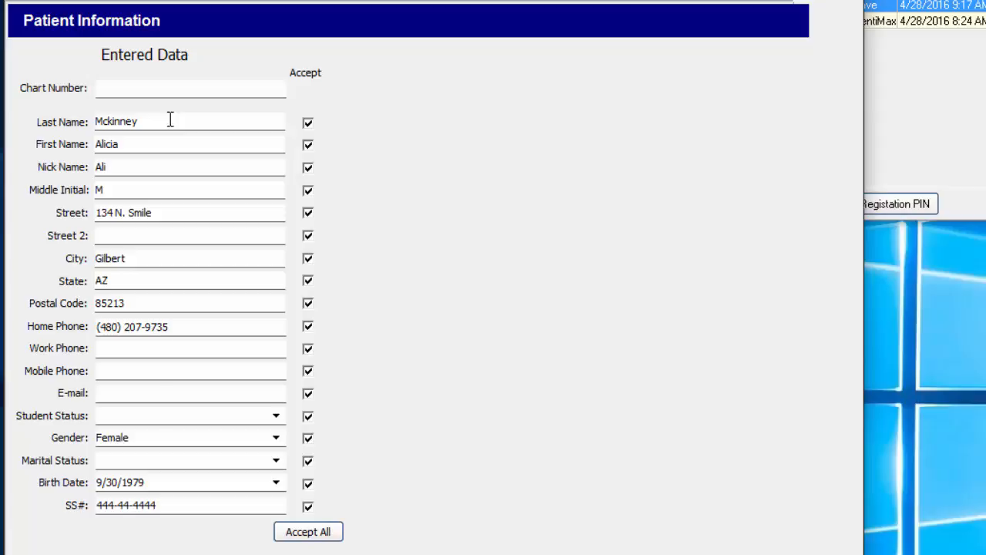
Step: Unaccept, inspect, and re-accept the submitted SS# value
left_click(124, 88)
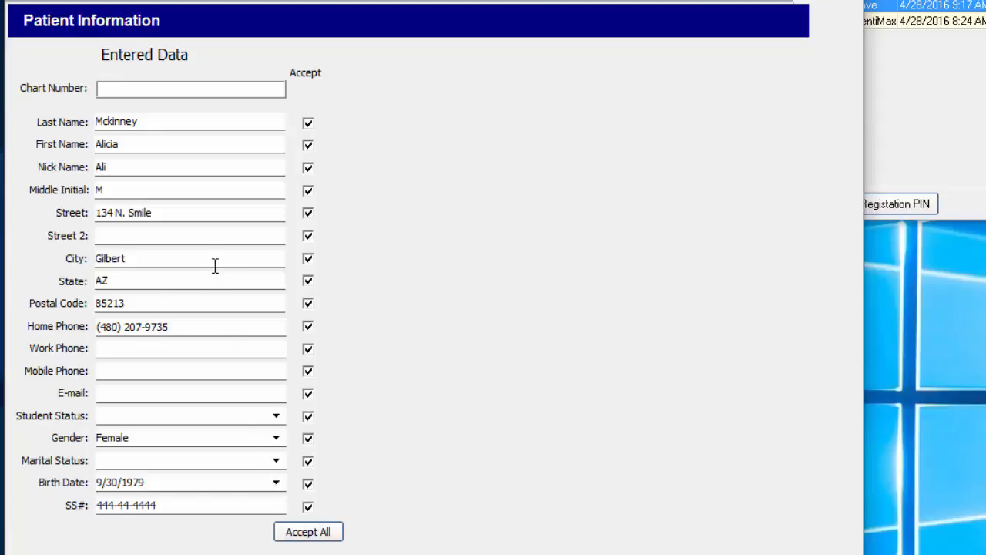
left_click(307, 507)
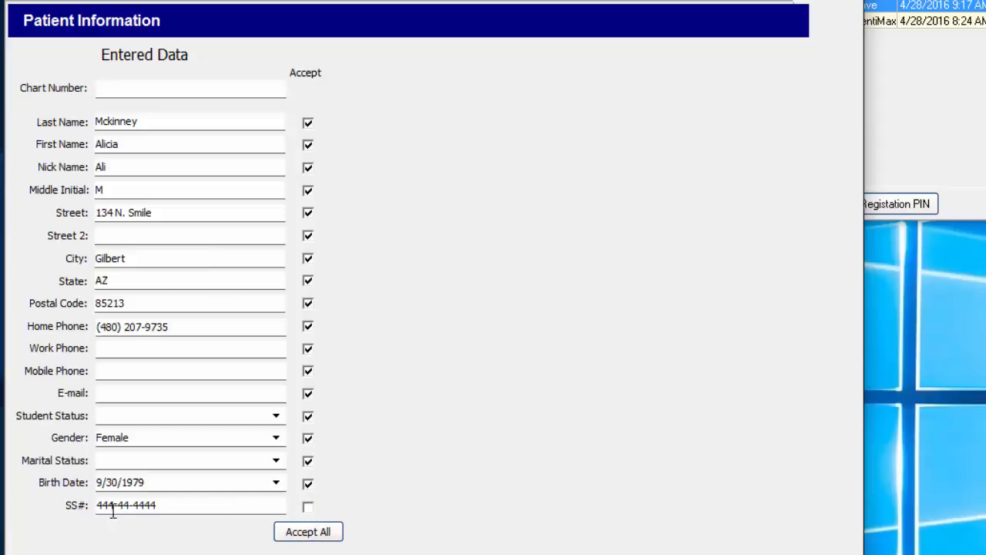
left_click(187, 509)
double_click(187, 508)
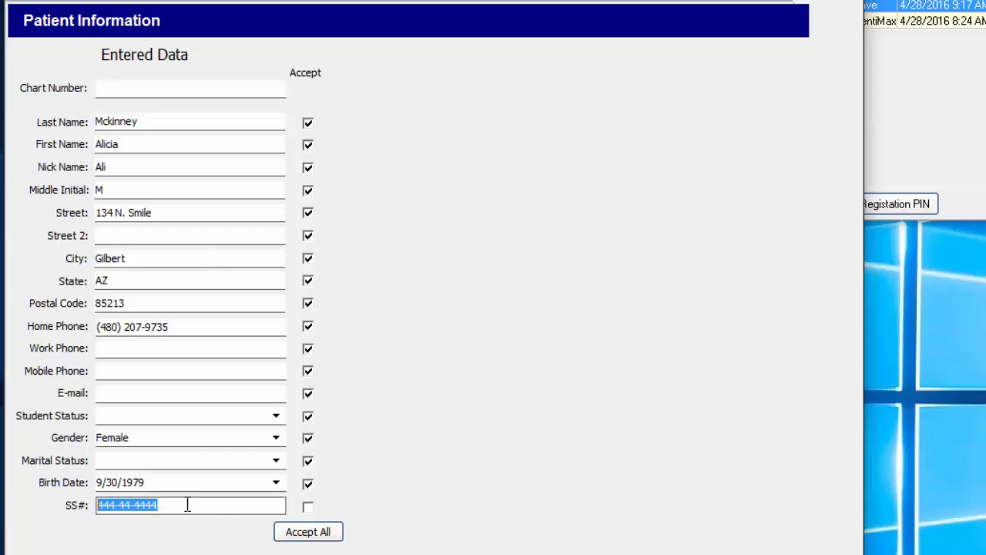
left_click(308, 508)
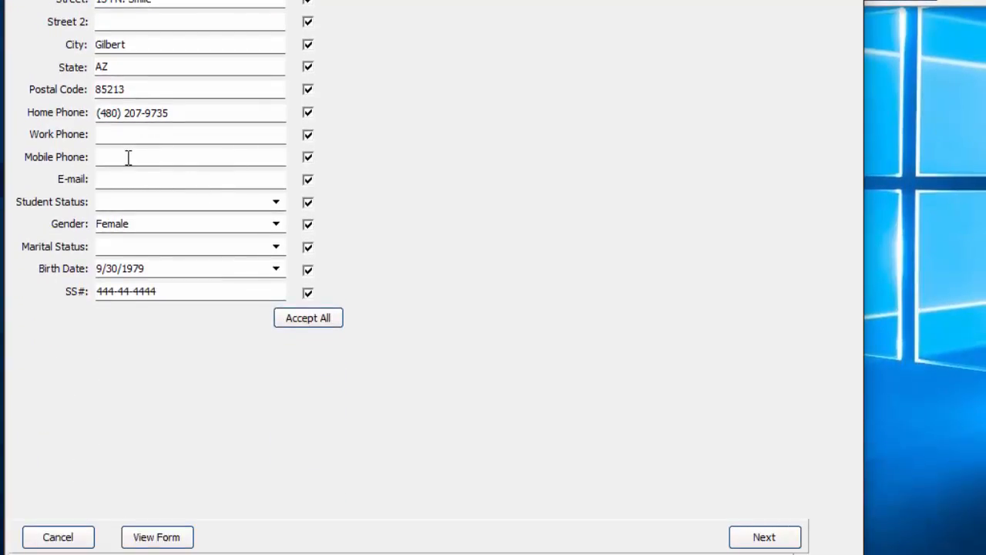
Step: Enter the patient's mobile phone number and continue to the Head of Household page
left_click(129, 157)
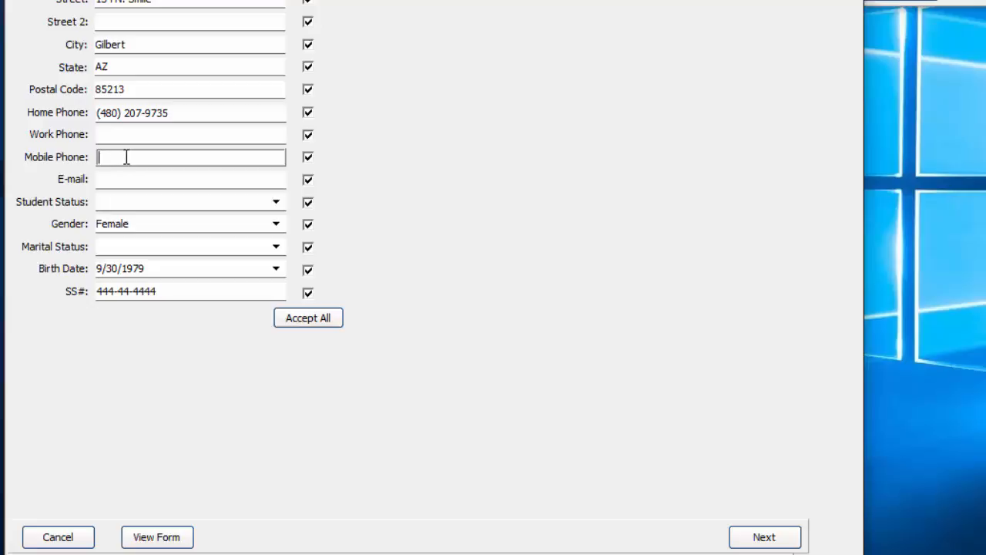
left_click(766, 540)
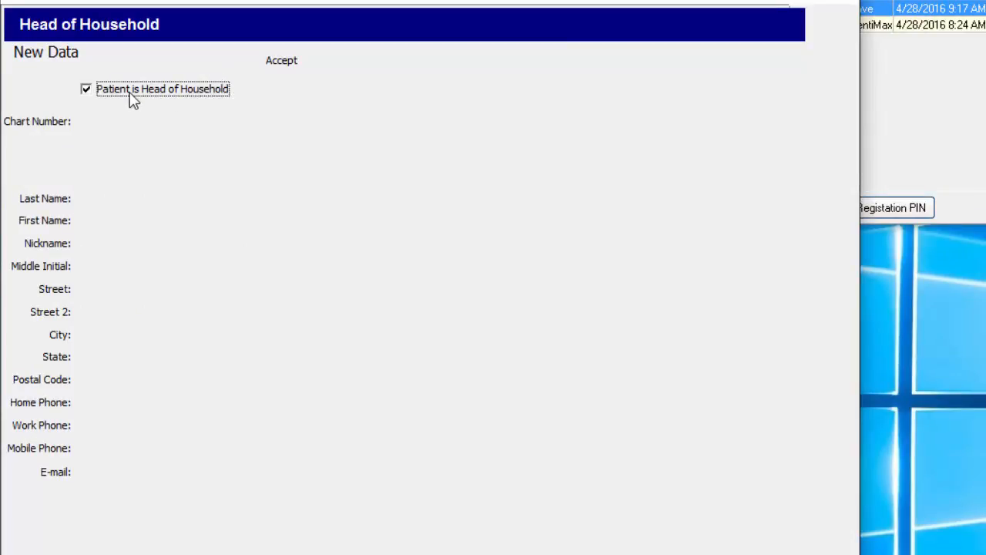
left_click(87, 91)
left_click(86, 92)
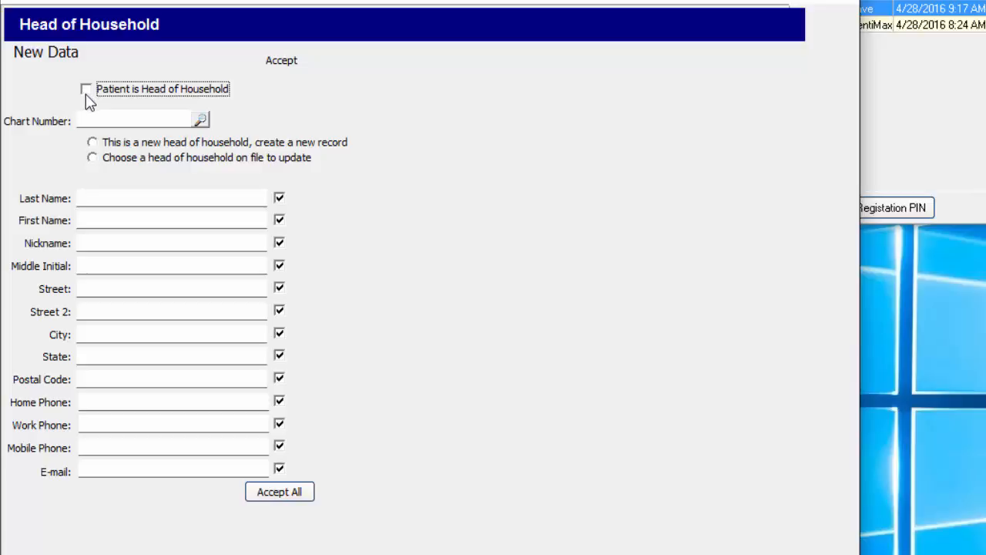
left_click(178, 121)
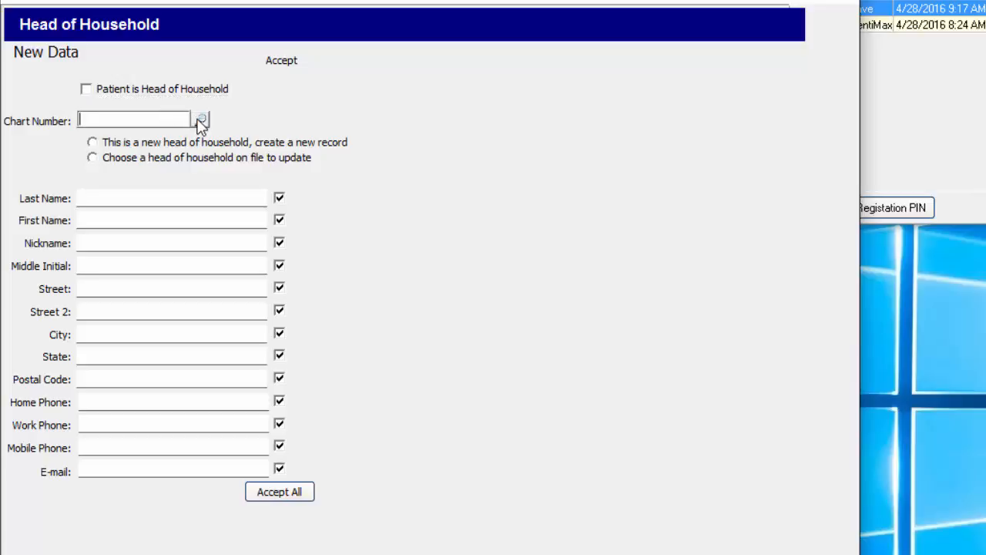
left_click(200, 121)
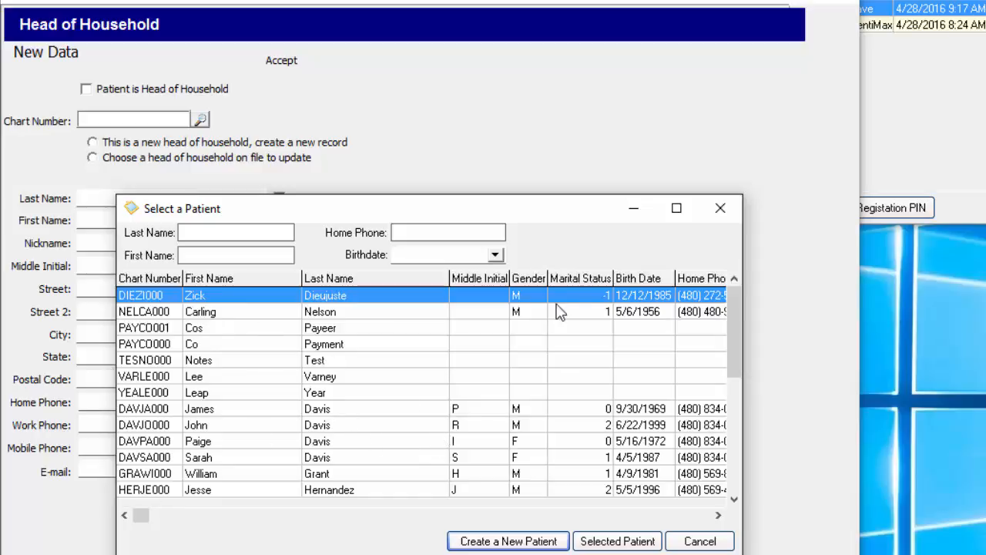
left_click(720, 208)
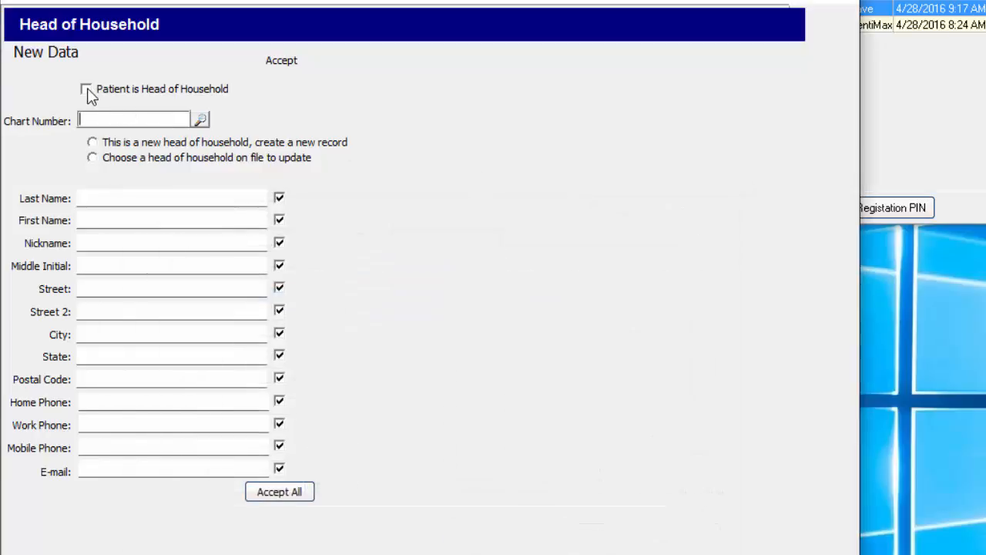
left_click(87, 90)
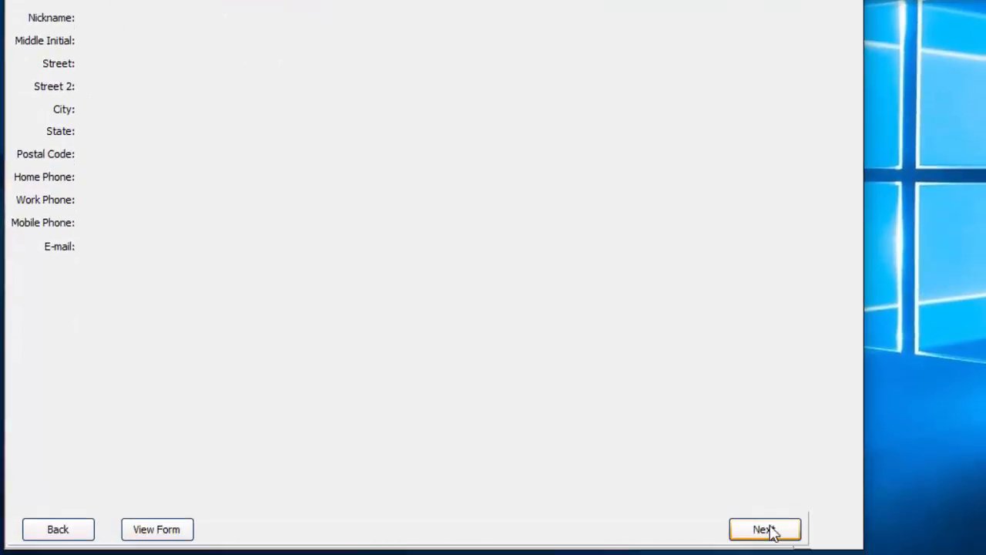
Step: On the subscriber page, create DentiMax as a new employer and Delta as a new insurance plan
left_click(765, 528)
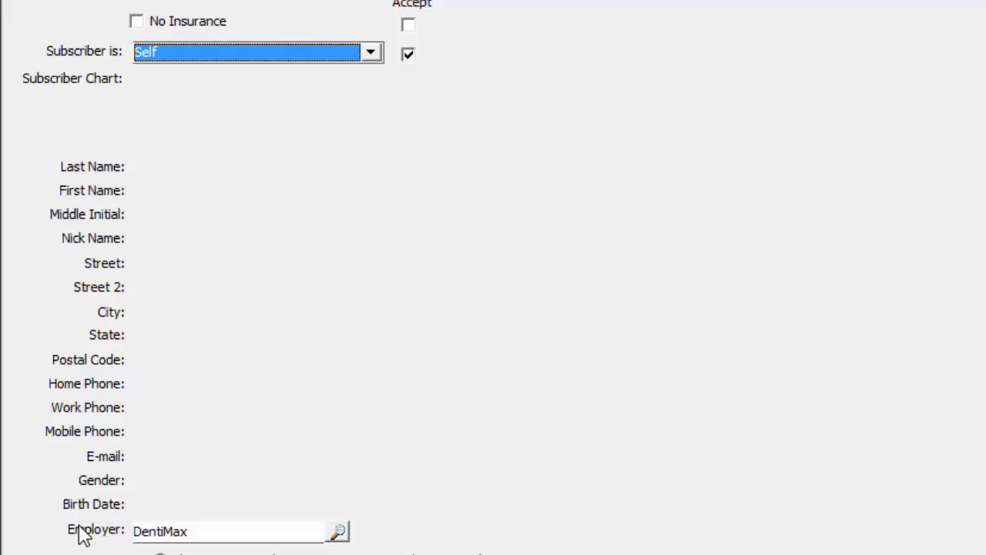
scroll(79, 531, "down", 4)
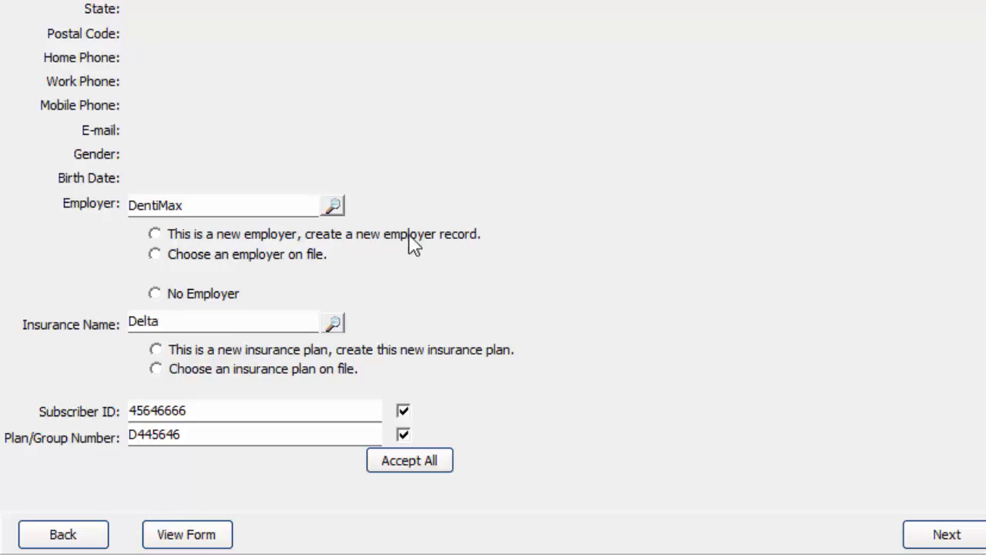
left_click(155, 235)
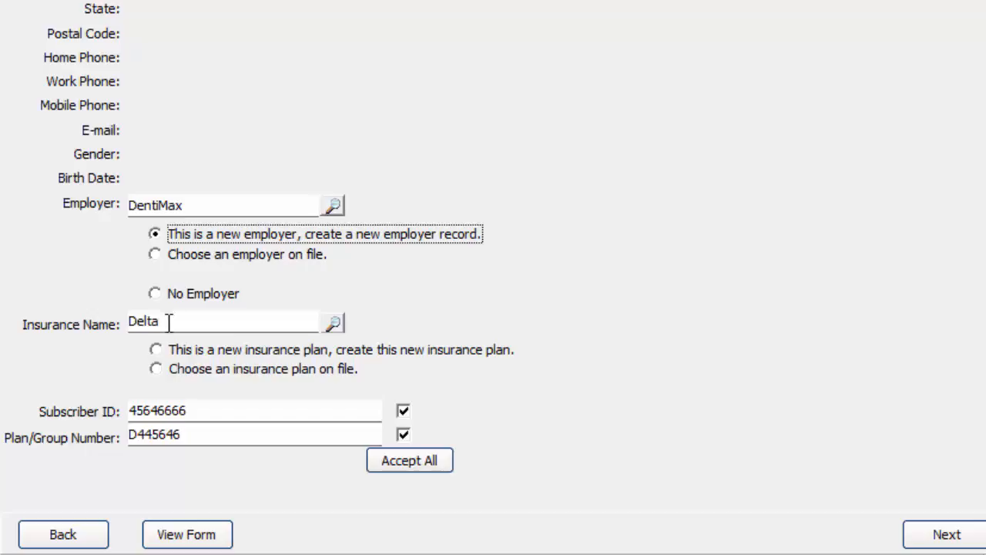
left_click(156, 349)
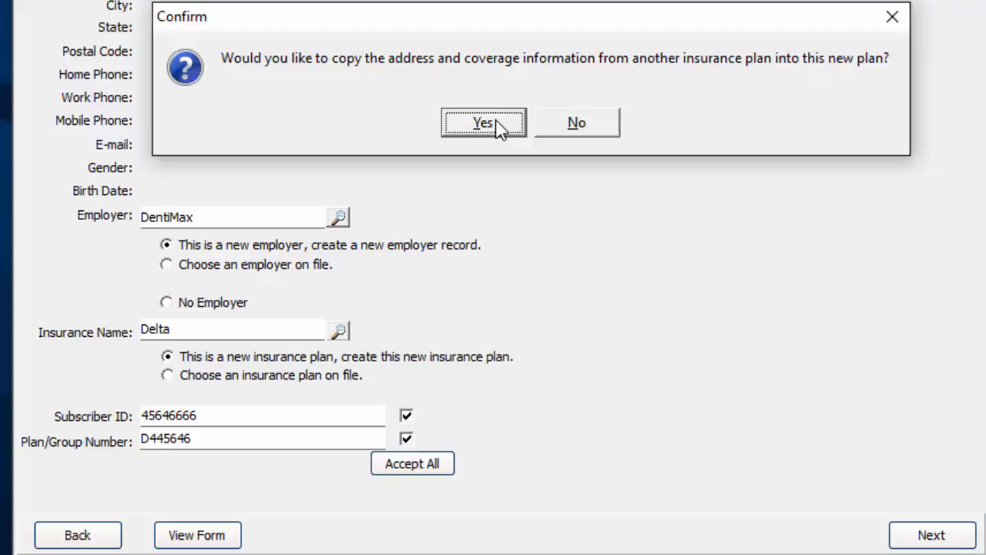
Step: Copy the new Delta plan's address and coverage from Delta Dental of CA, then check the plan/group number
left_click(483, 123)
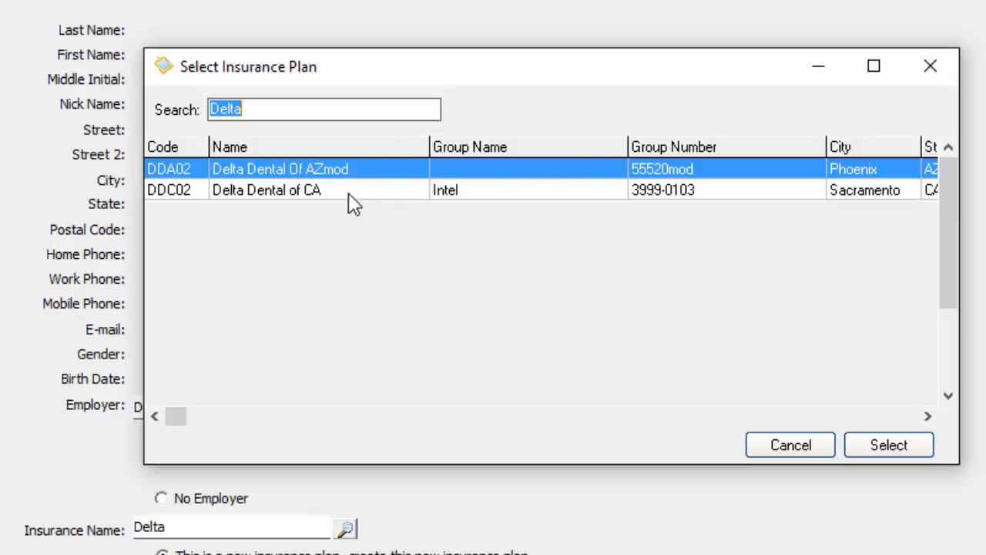
left_click(324, 194)
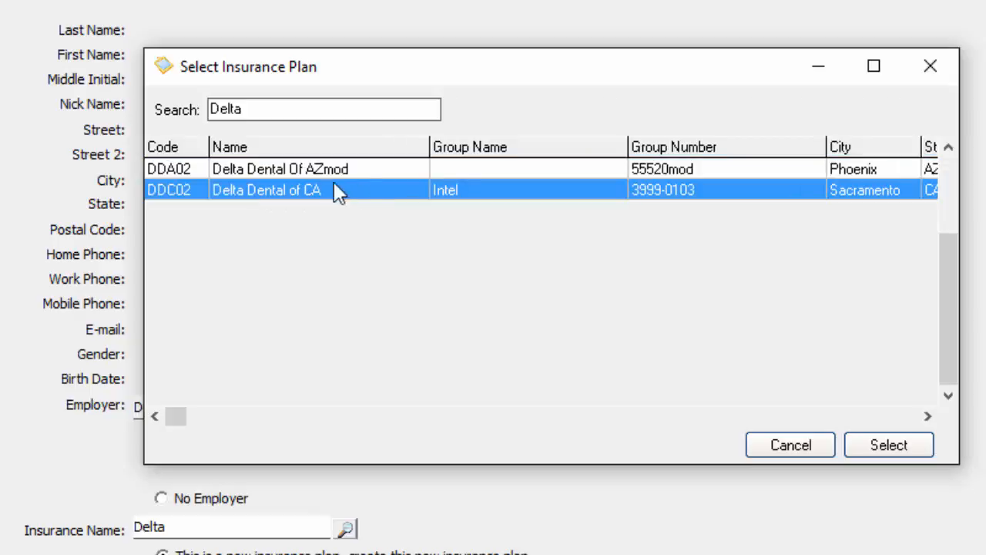
left_click(893, 446)
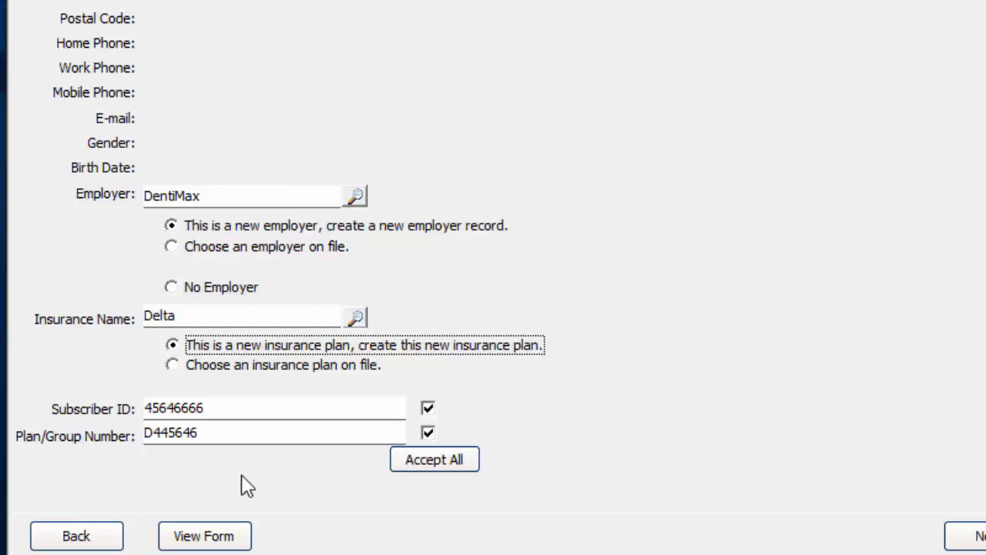
left_click(231, 432)
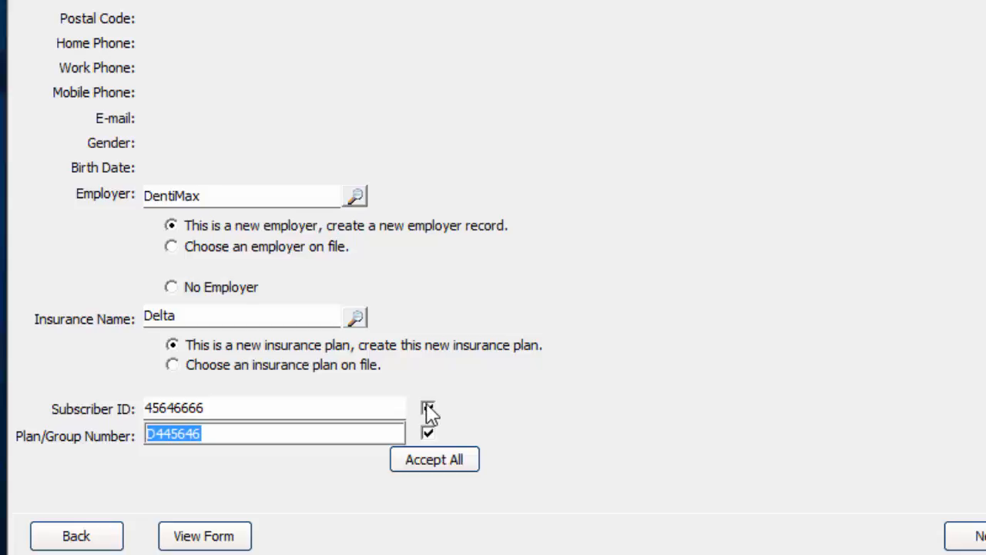
Step: Proceed to the Medical Conditions and Alerts page
left_click(978, 535)
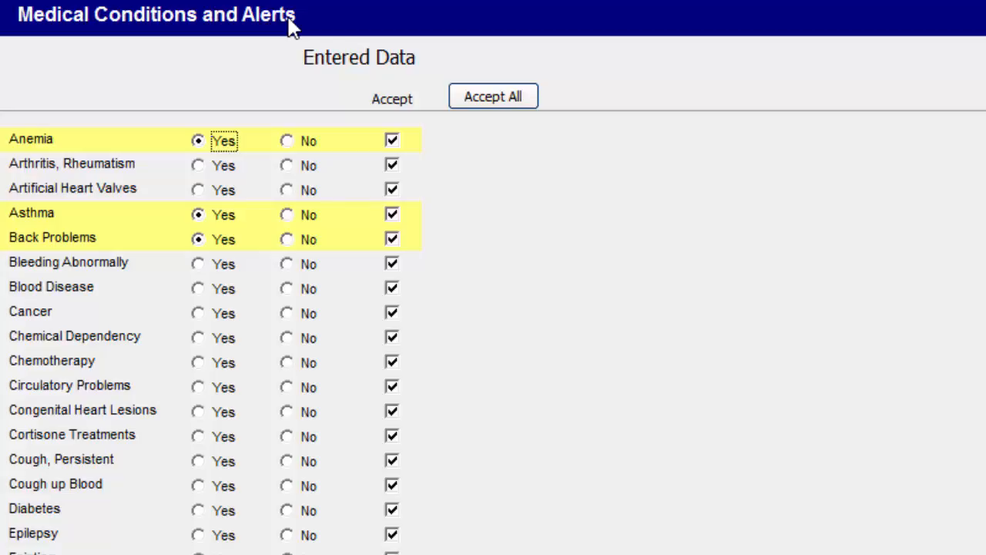
Step: Scroll through the flagged conditions (Asthma, Allergy - Penicillin, Premedicate) and move on to the Documents page
scroll(278, 304, "down", 1)
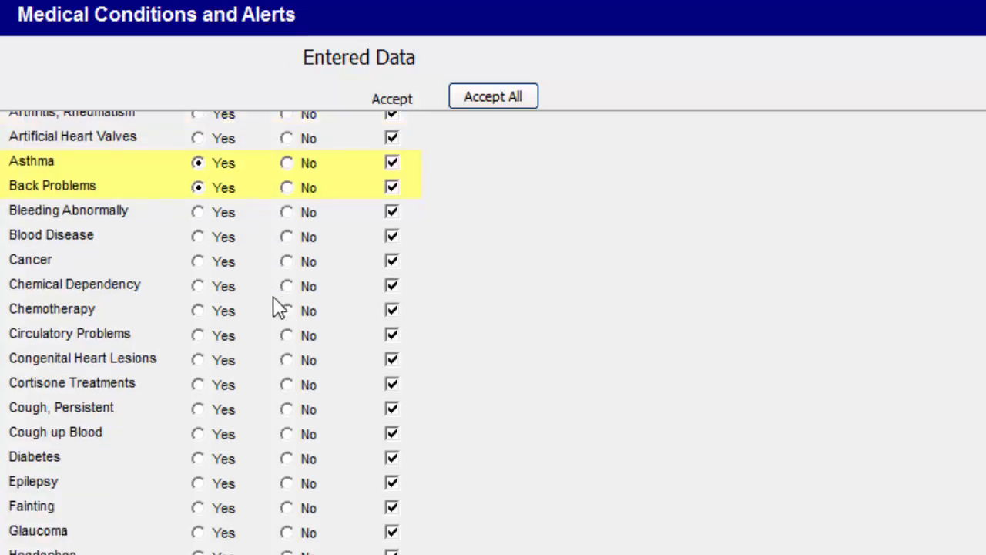
scroll(277, 305, "down", 10)
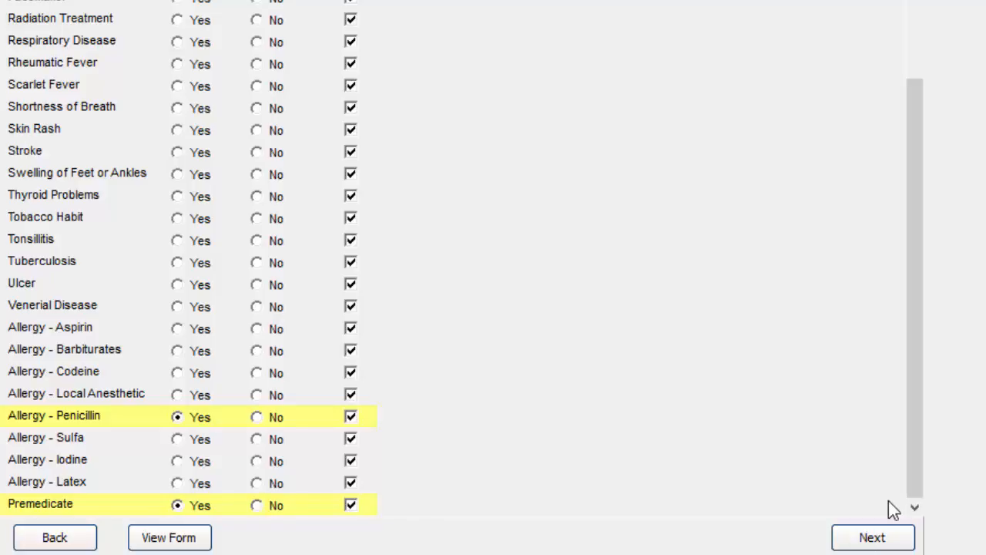
left_click(886, 539)
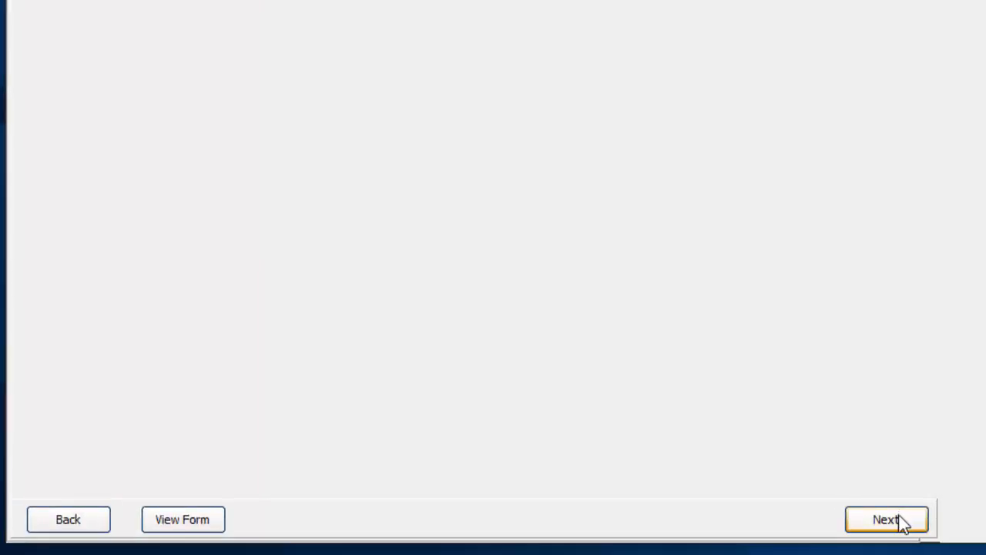
Step: Update DentiMax with the registration, copying a new Delta Dental of CA plan, and dismiss the completion notice
left_click(899, 519)
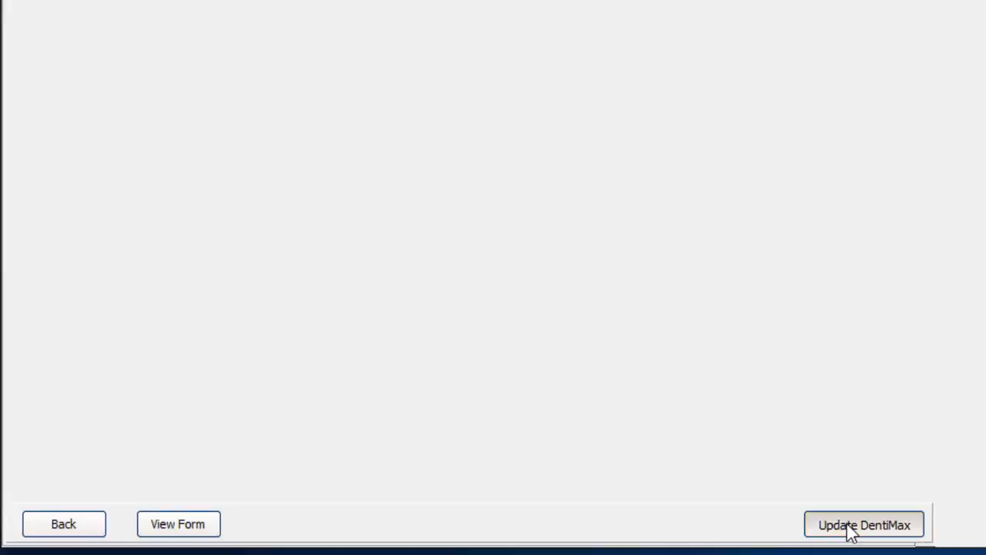
left_click(848, 525)
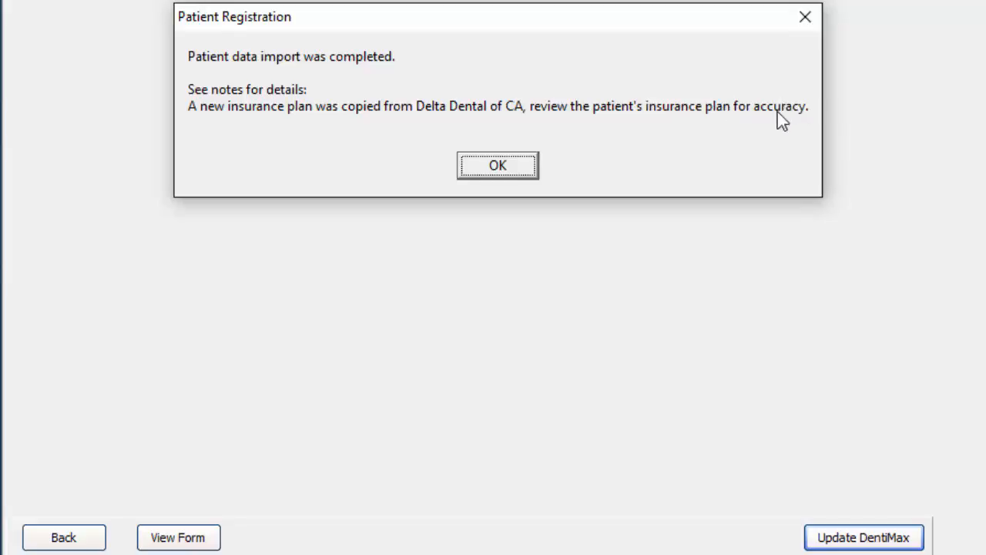
left_click(499, 164)
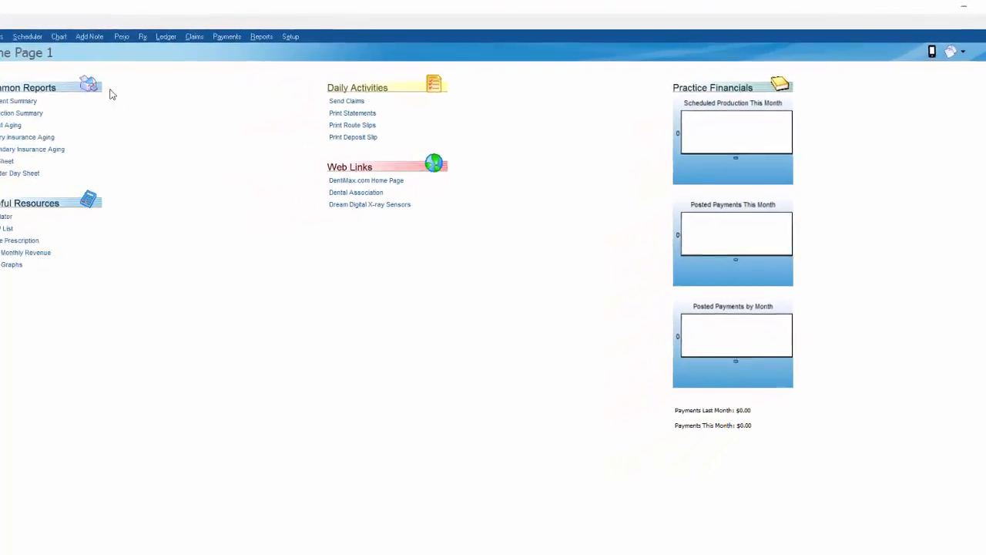
Step: Open the imported patient from the Patient List and review her Anemia, Asthma, Back Problems, Penicillin and Premedicate alerts
left_click(100, 33)
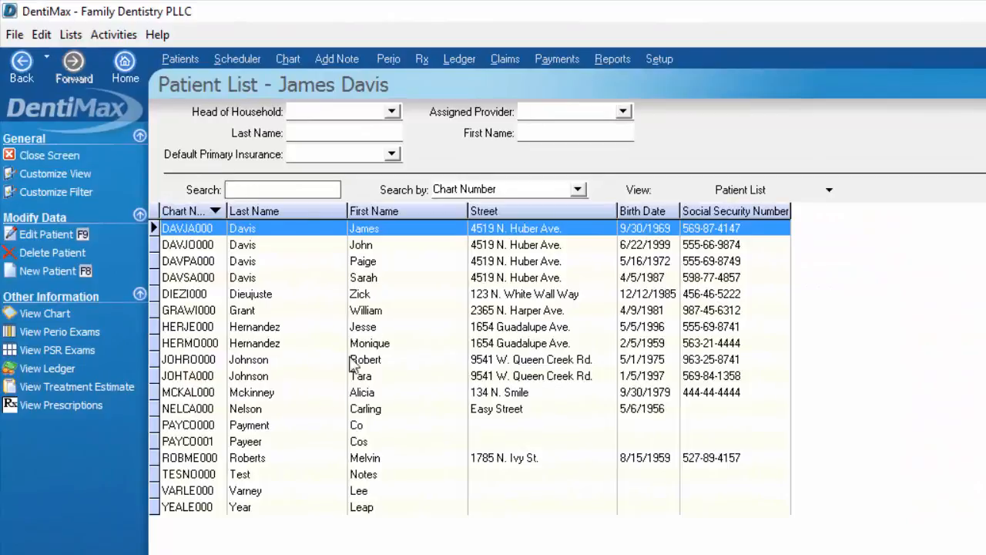
left_click(271, 393)
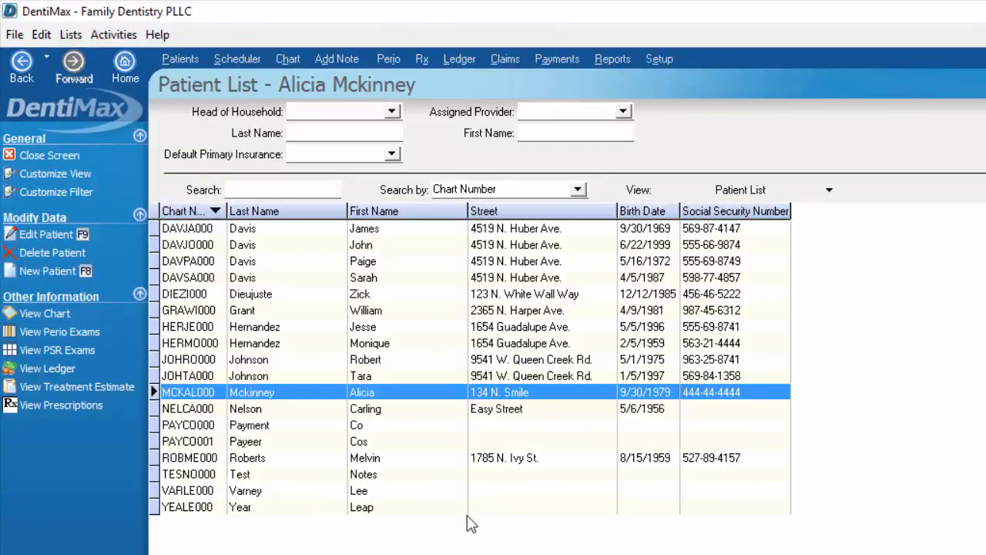
left_click(57, 236)
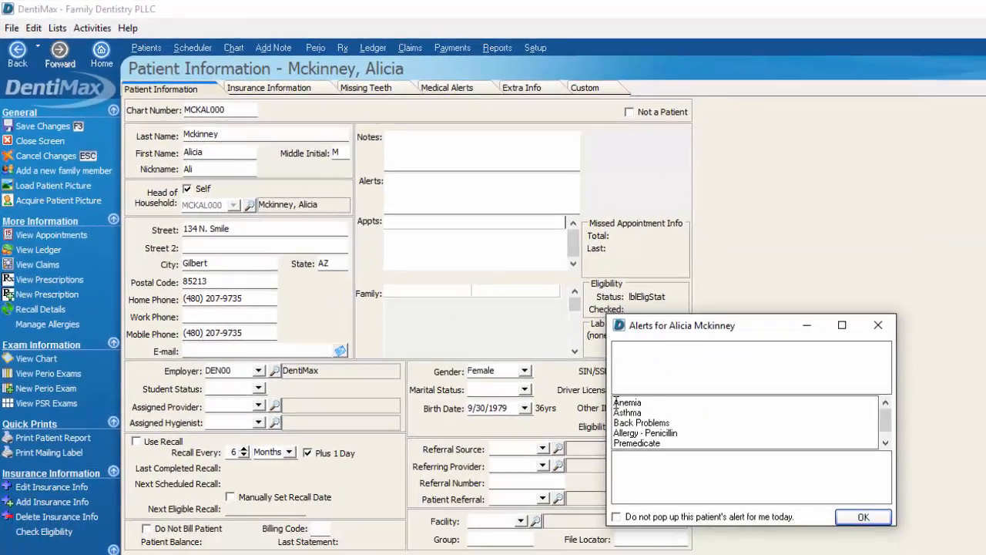
left_click_drag(616, 402, 698, 414)
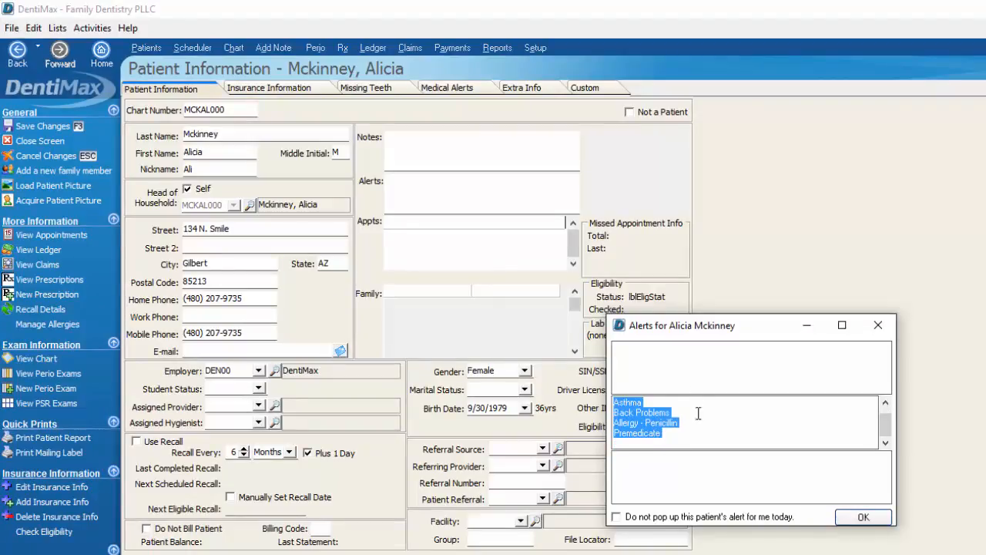
left_click_drag(886, 426, 888, 420)
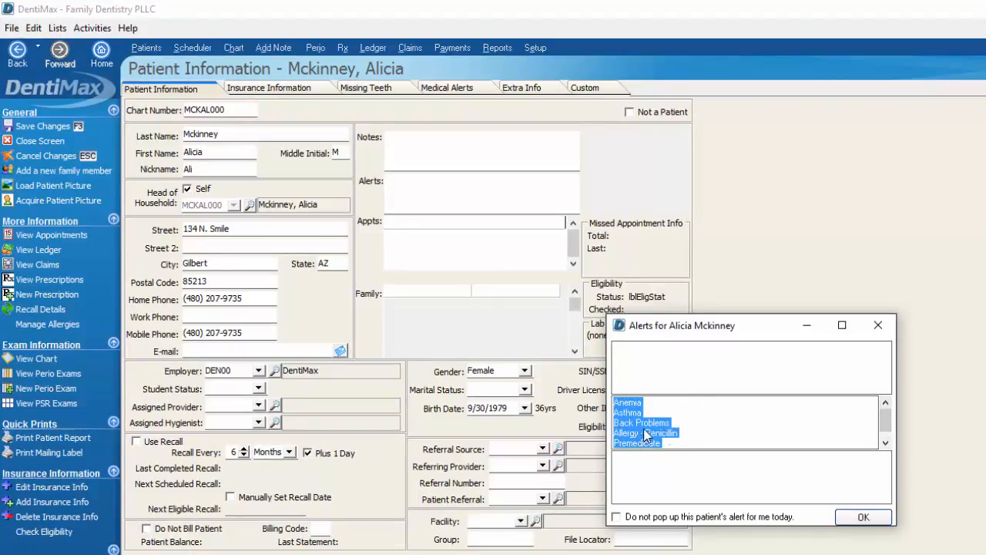
left_click(676, 437)
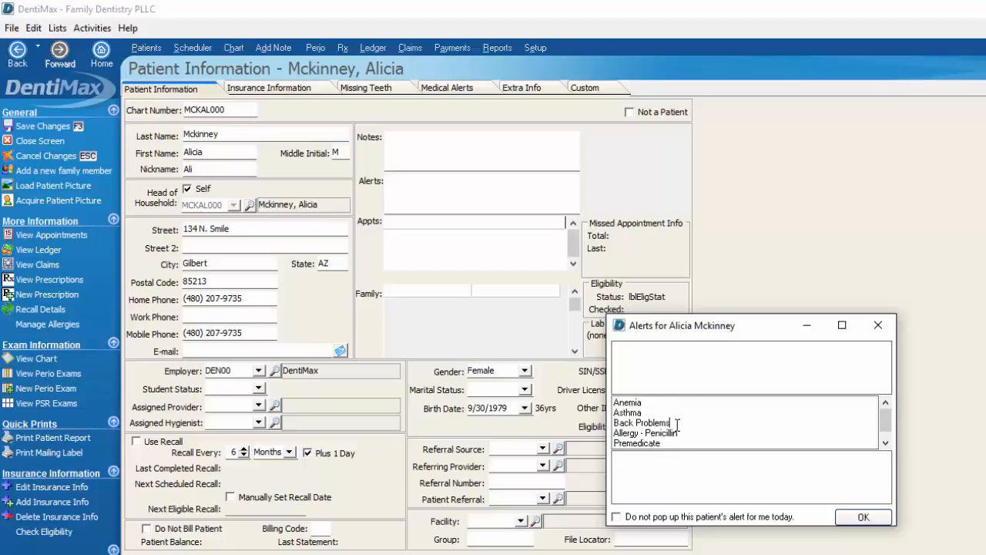
left_click(861, 517)
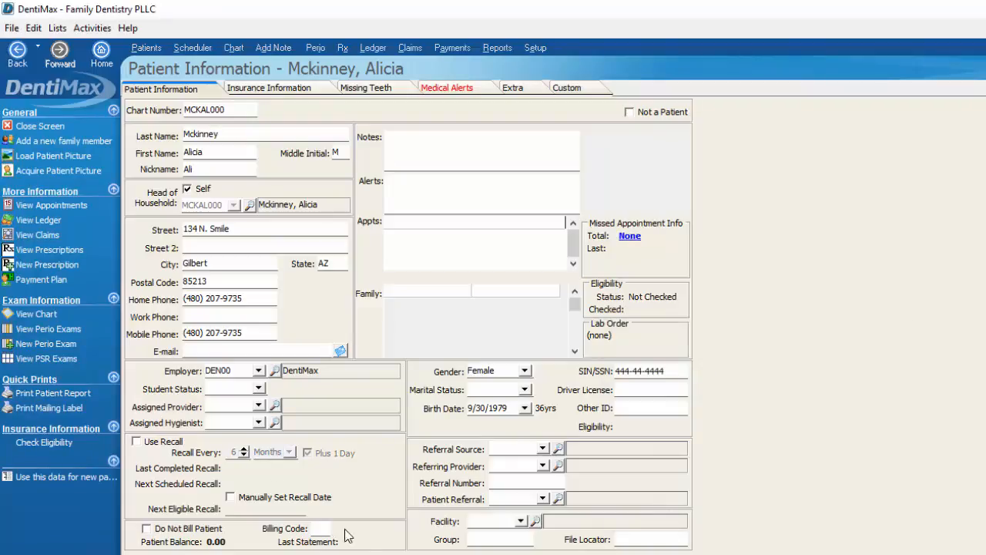
Step: Check the patient's chart number and nickname, then open her primary Delta (DEL00) insurance plan
left_click(231, 109)
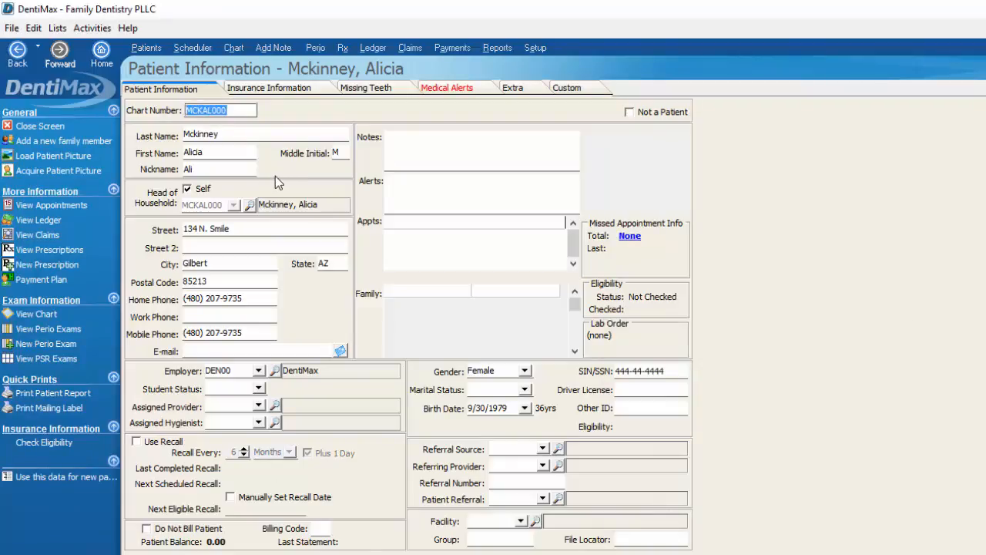
left_click(193, 170)
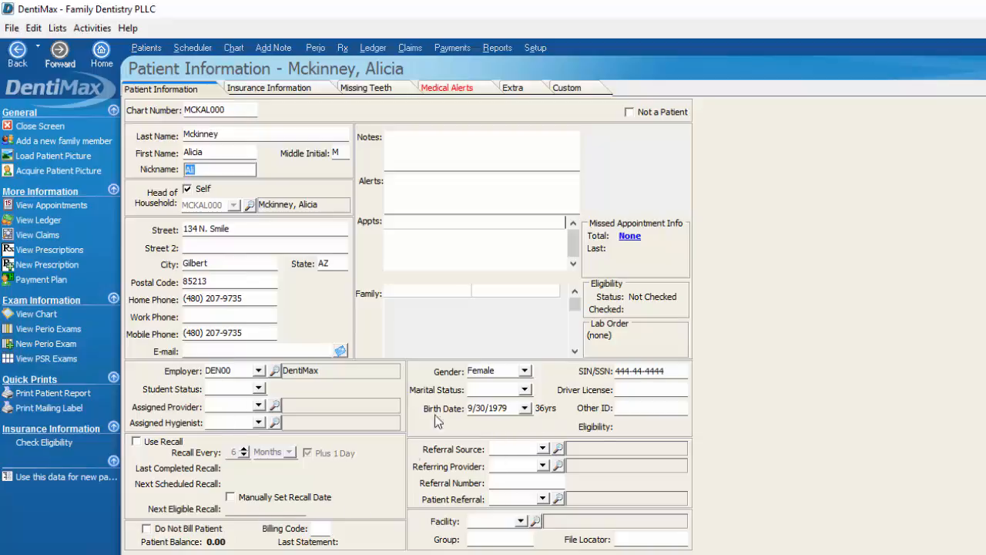
left_click(268, 90)
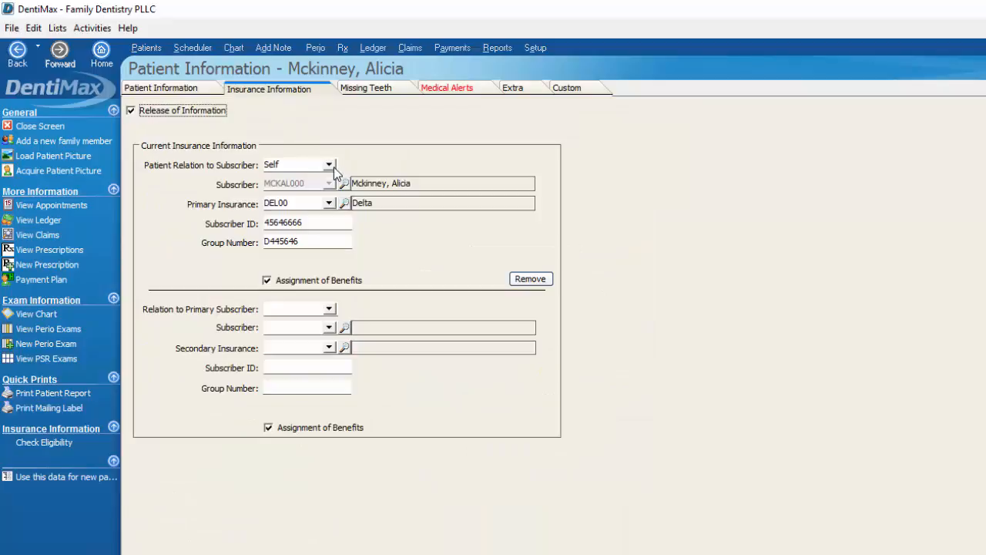
left_click(362, 204)
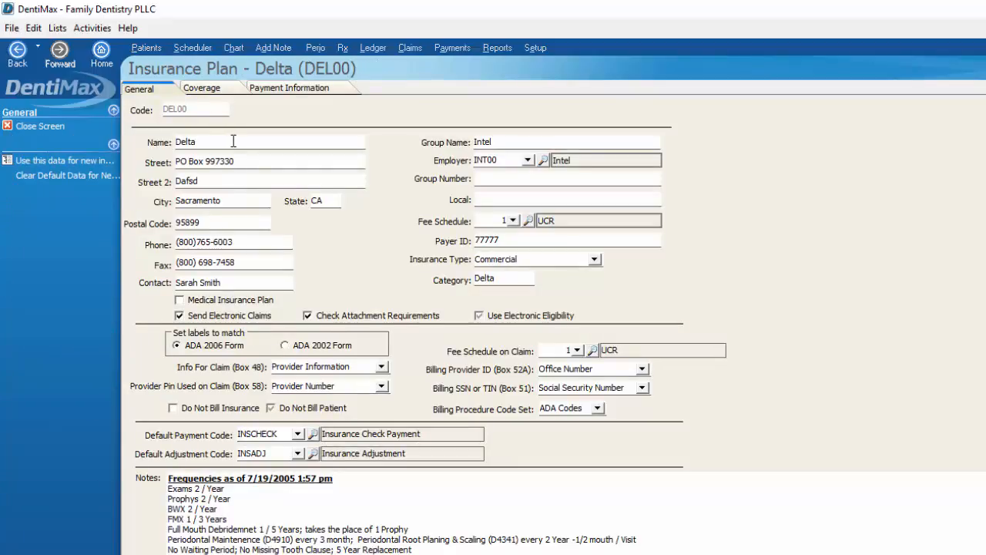
Step: Set the Delta plan's group name and employer to DentiMax (DEN00)
left_click(571, 144)
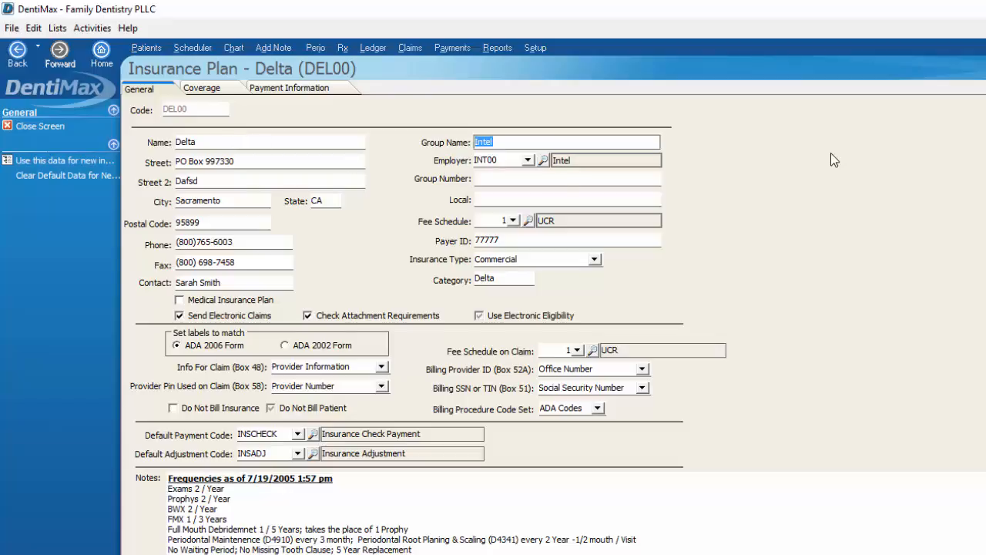
type("DentiMax")
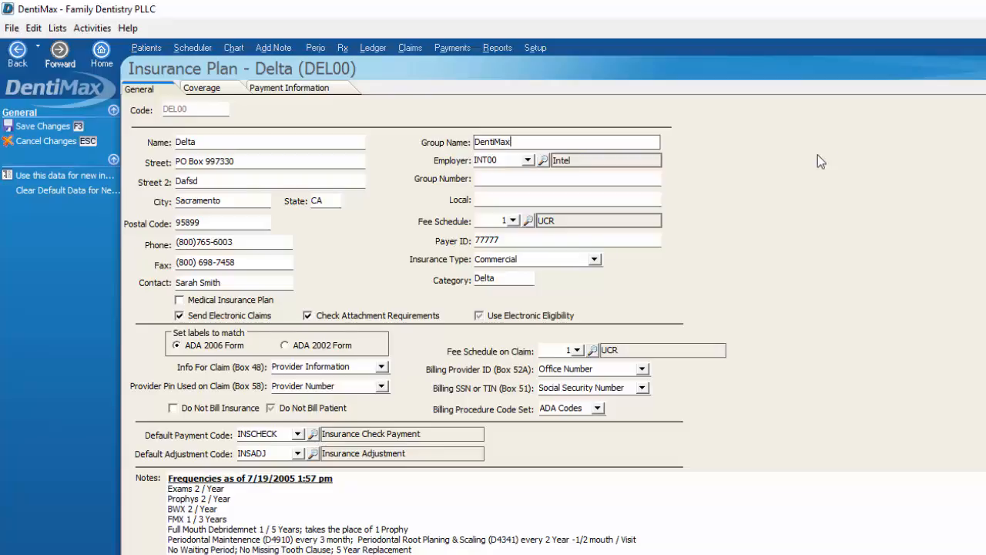
left_click(530, 161)
left_click(529, 160)
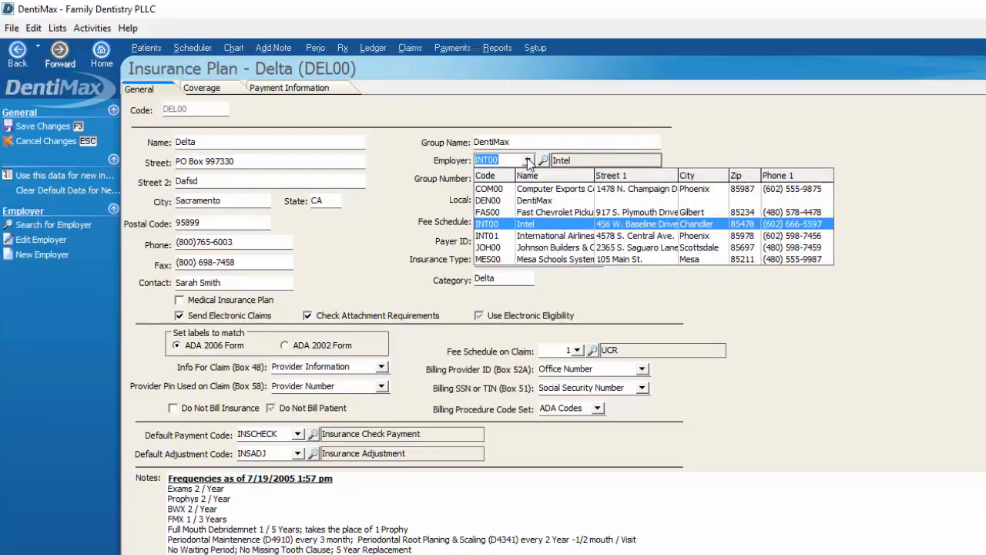
left_click(545, 201)
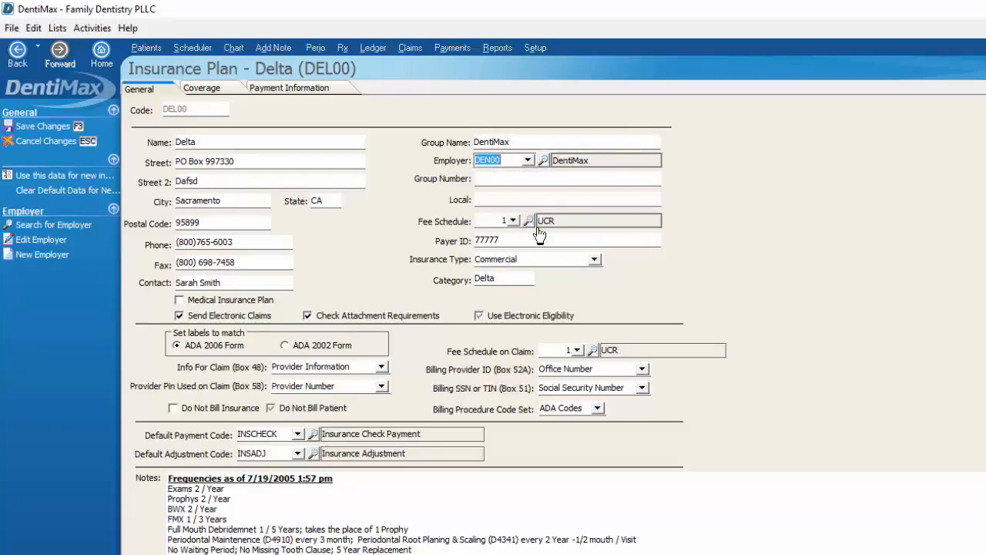
left_click(528, 160)
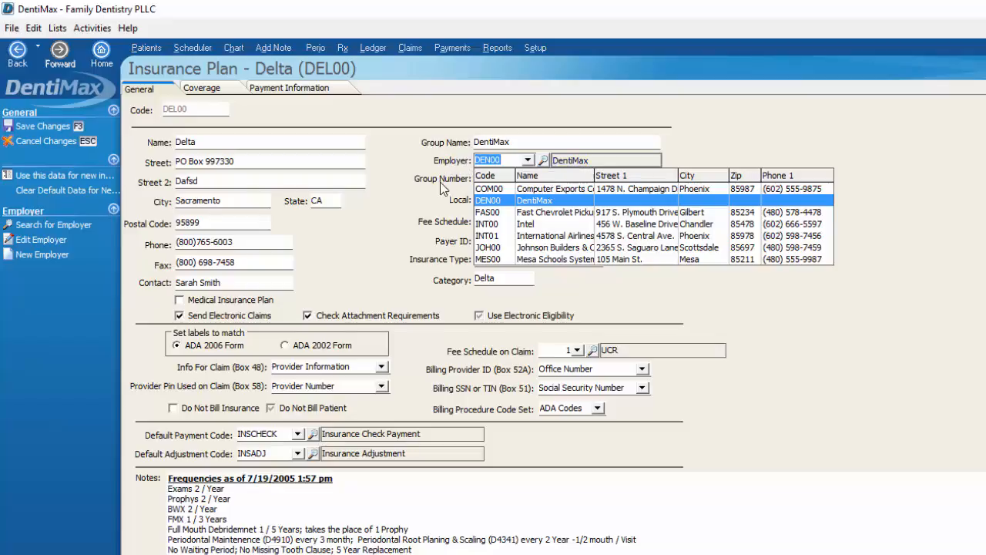
left_click(522, 203)
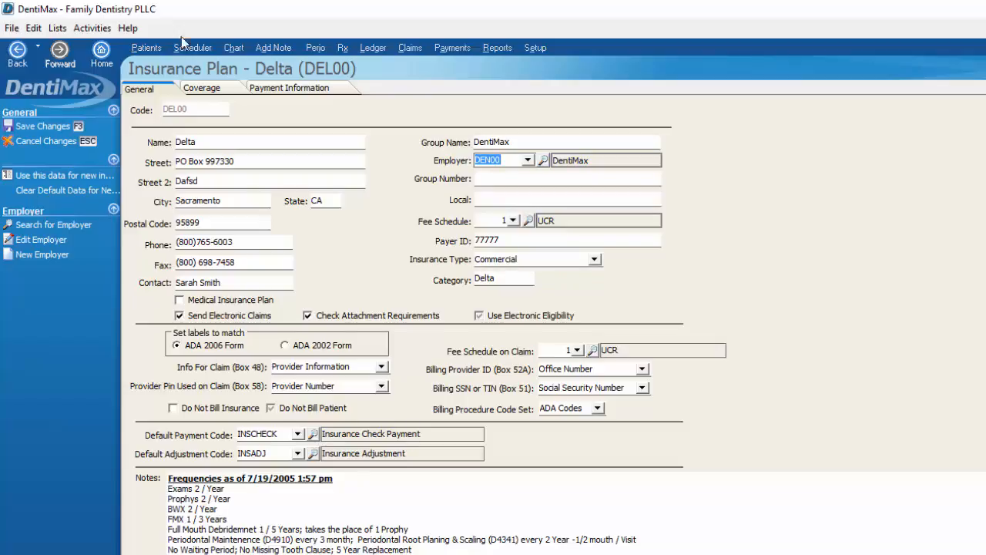
Step: Lower Basic Restor coverage from 80 to 70 percent and save the plan
left_click(202, 87)
left_click(404, 230)
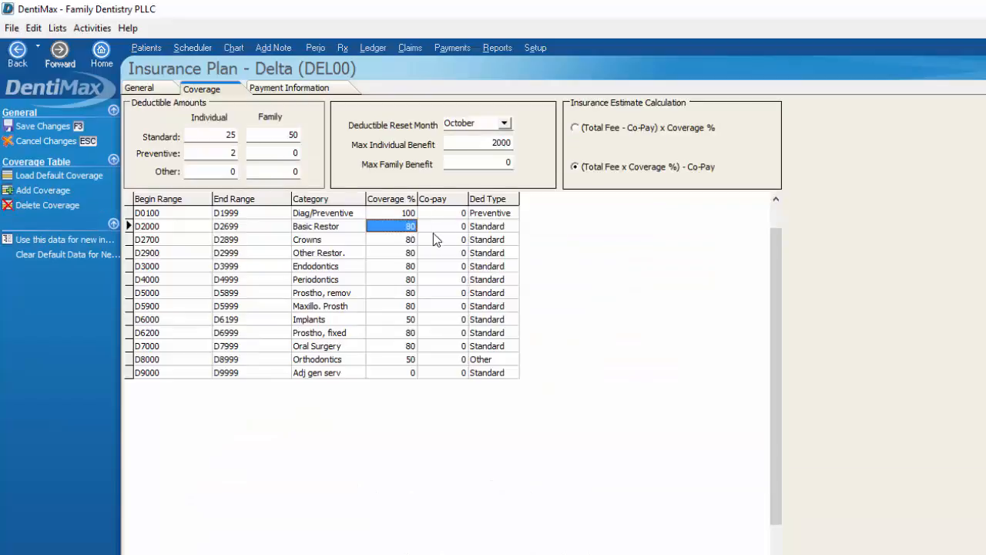
type("70")
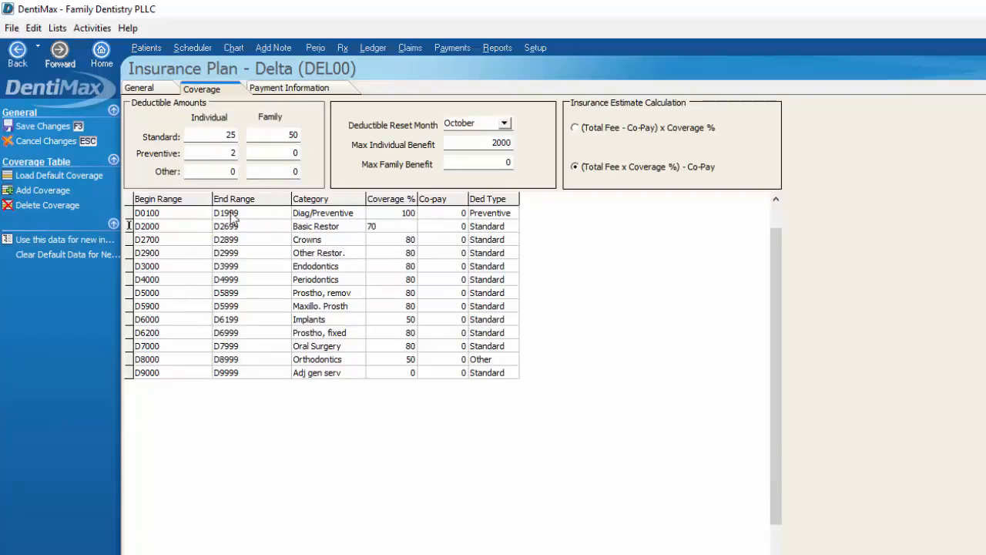
left_click(46, 126)
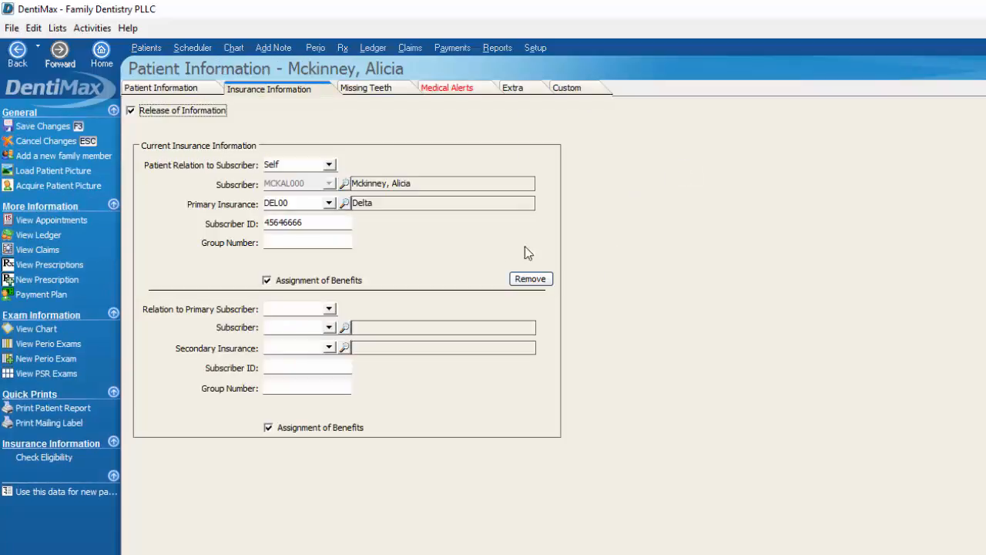
Step: Check the five imported conditions on the Medical Alerts tab, then save and close the patient record
left_click(436, 89)
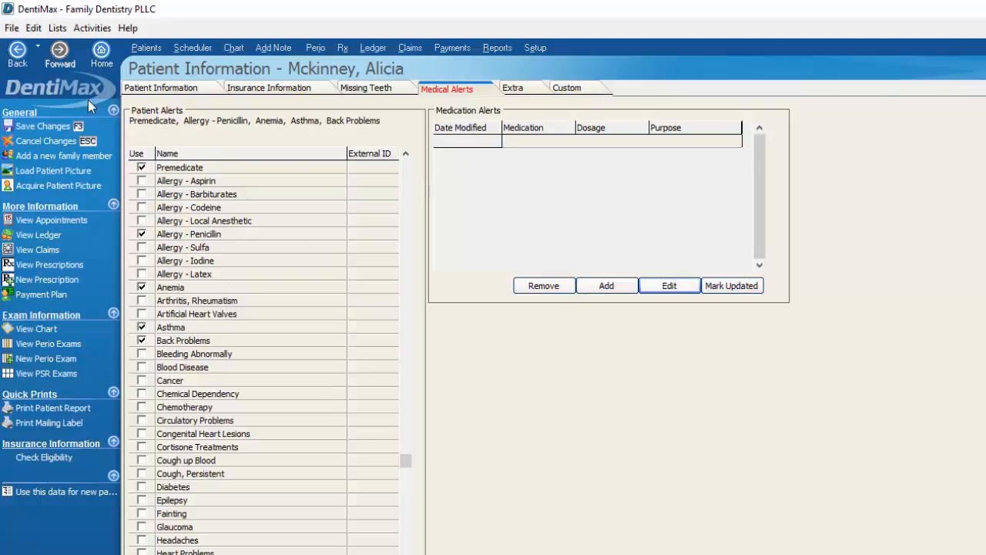
left_click(65, 128)
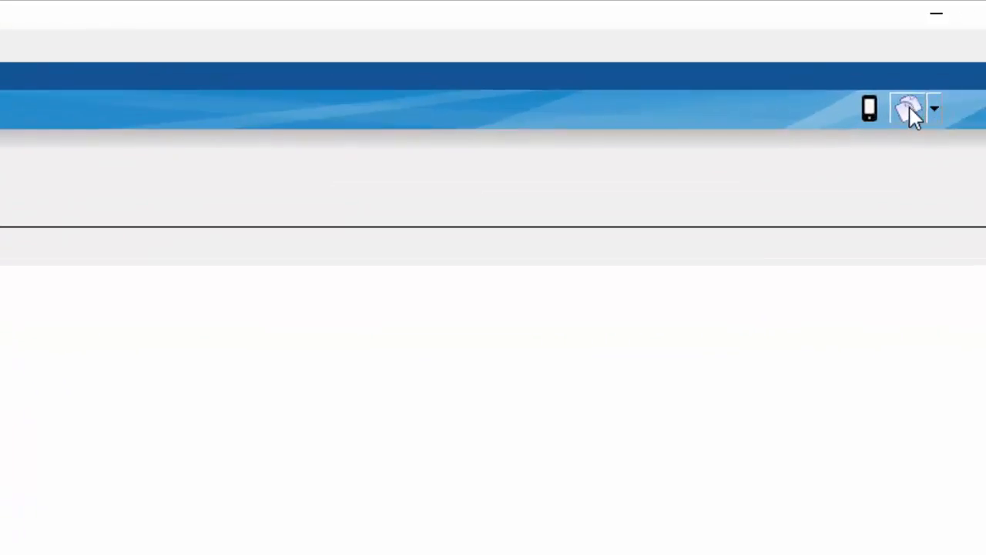
Step: Create the patient's Document Center file, enlarge the window, and expand the Patient Registration/Med HX documents
left_click(909, 107)
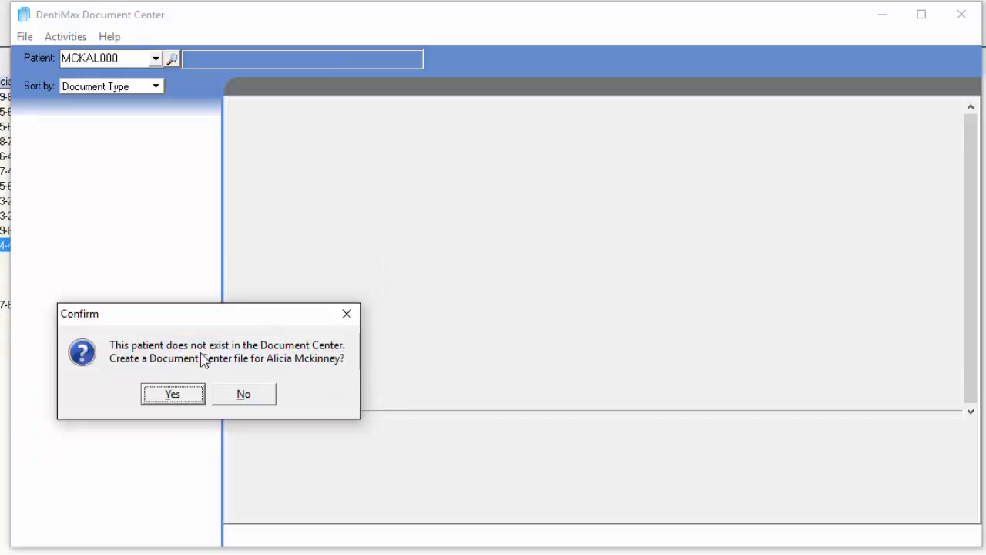
left_click(183, 396)
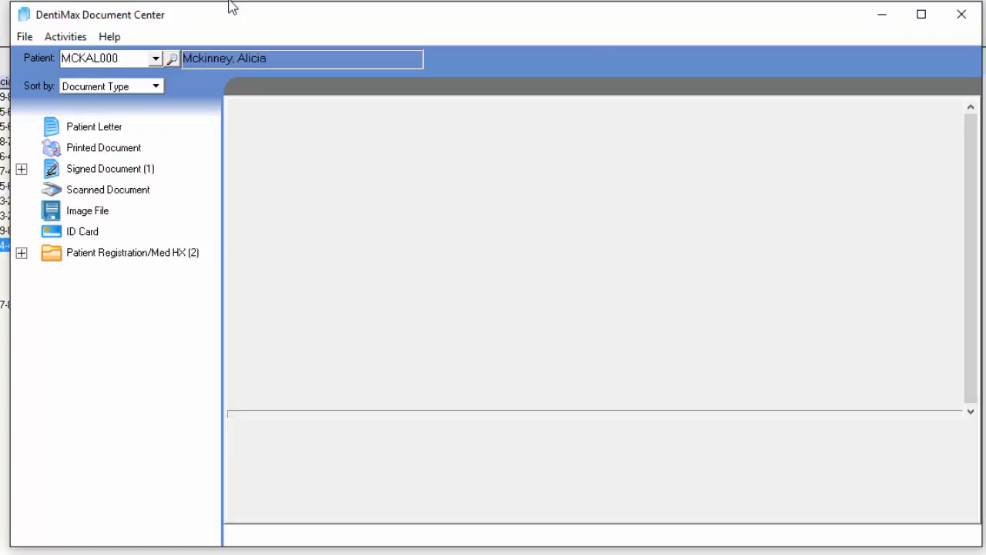
left_click_drag(87, 3, 87, 0)
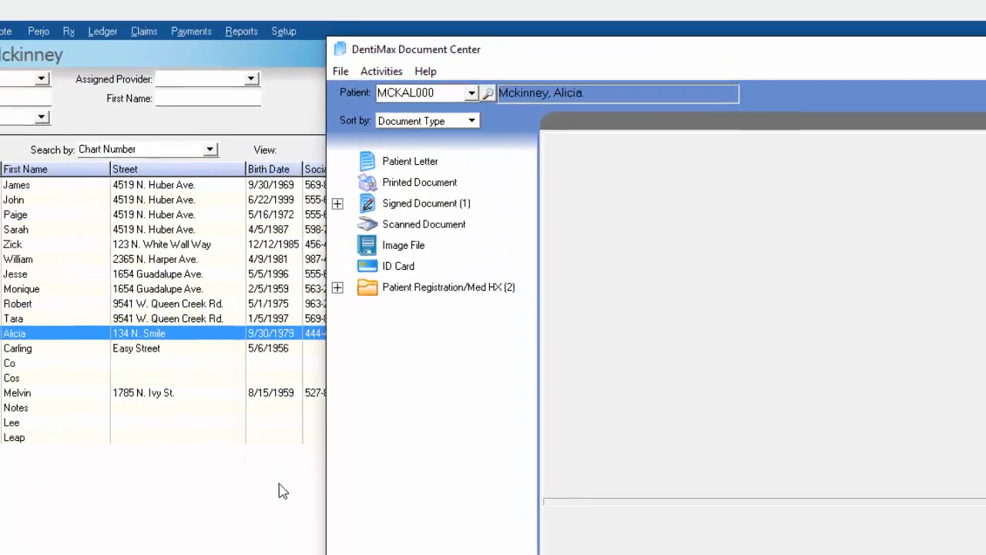
left_click_drag(344, 461, 10, 436)
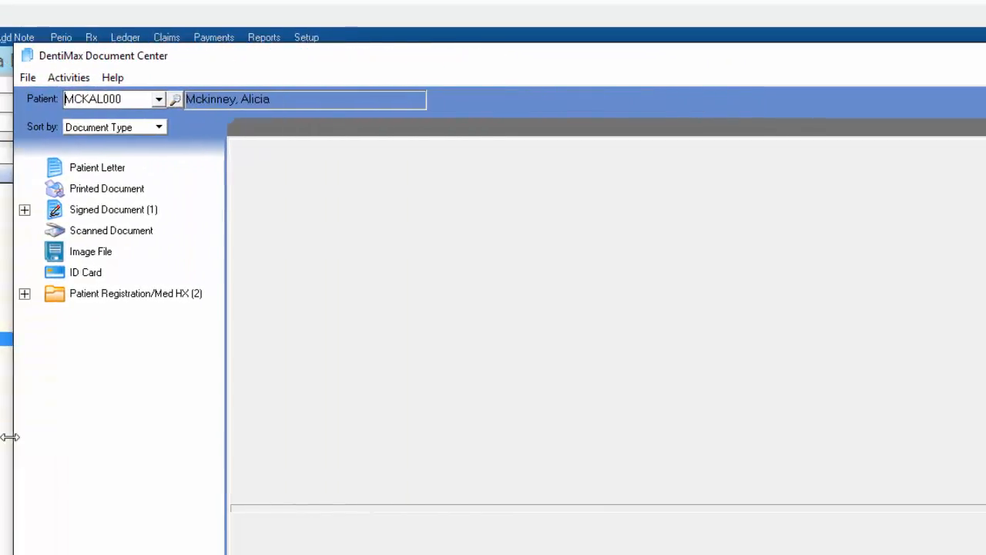
double_click(68, 296)
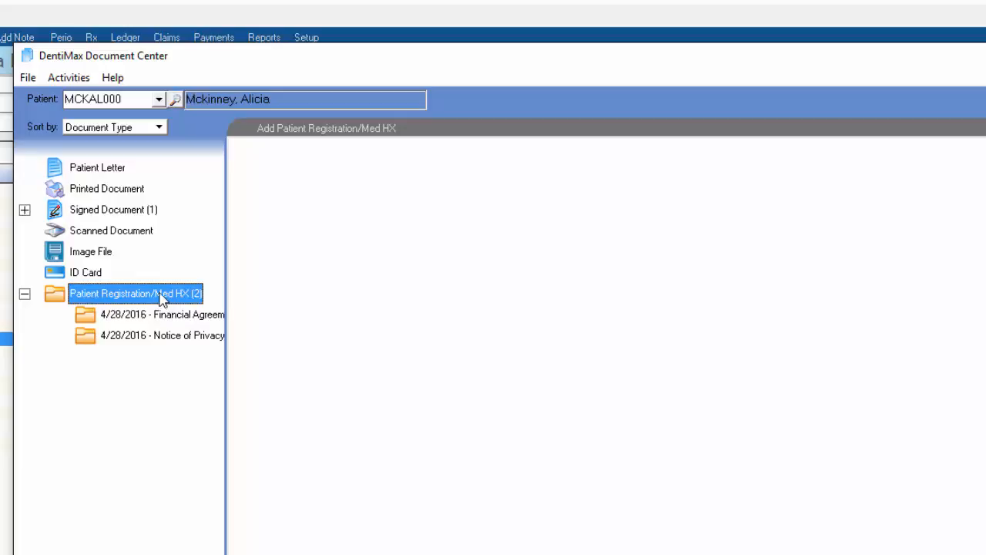
Step: Review the document type device setup under Program Preferences, then preview the Financial Agreement
left_click(27, 78)
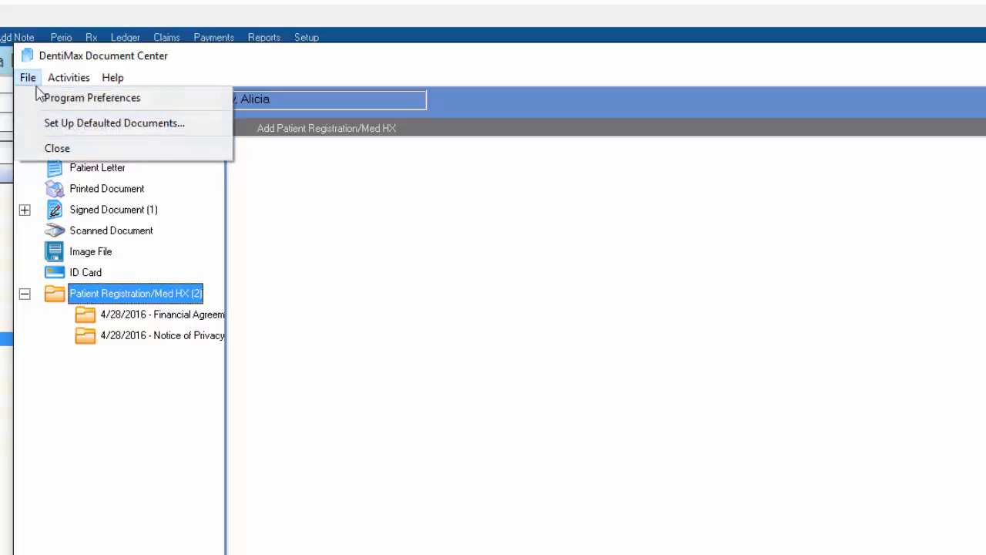
left_click(86, 98)
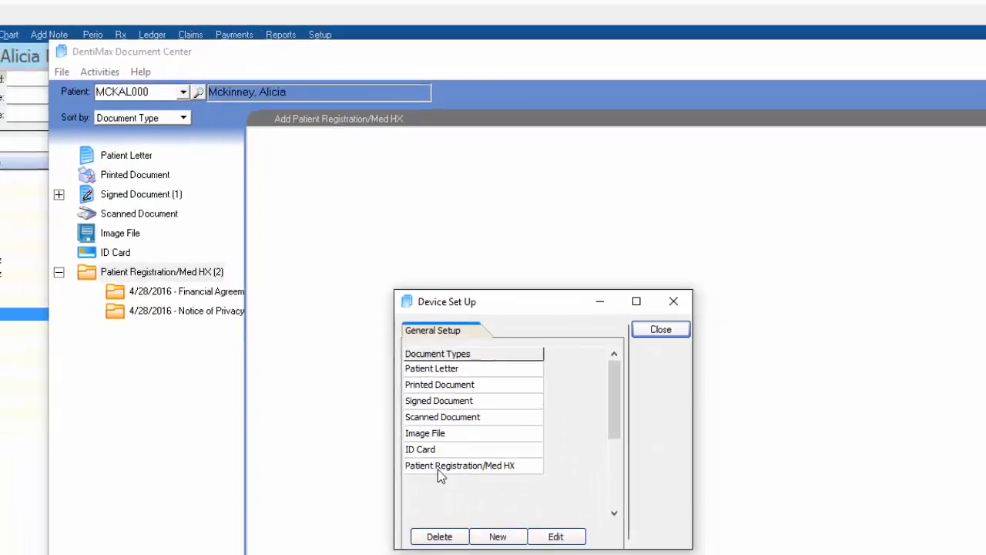
left_click(682, 315)
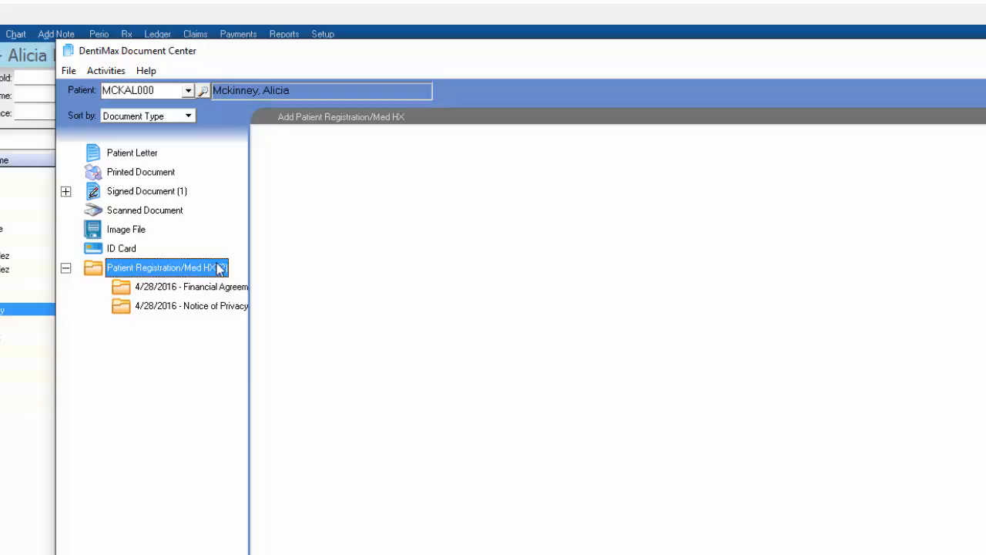
left_click(178, 289)
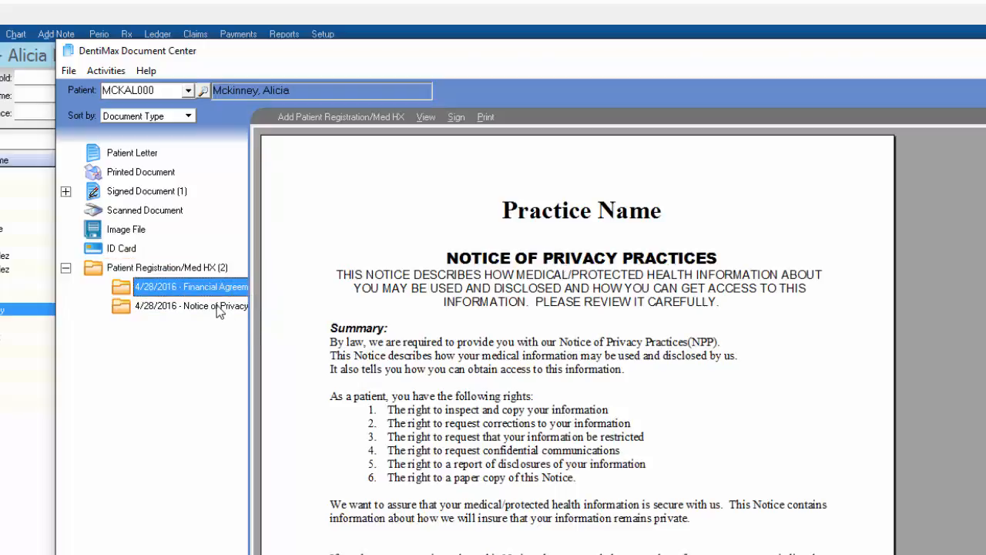
Step: Preview the Notice of Privacy Practices, then read through the signed 4/28/2016 Patient Registration document
left_click(220, 308)
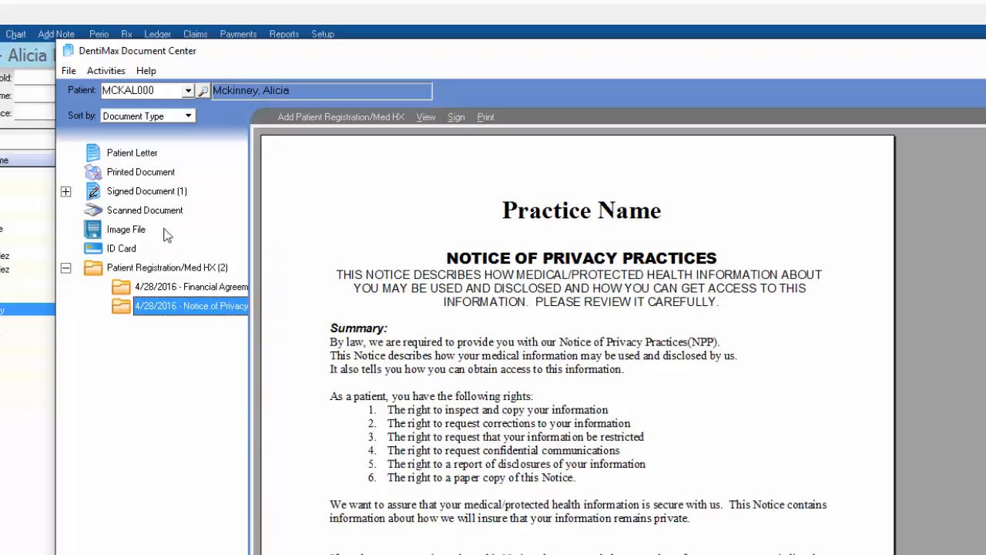
double_click(144, 193)
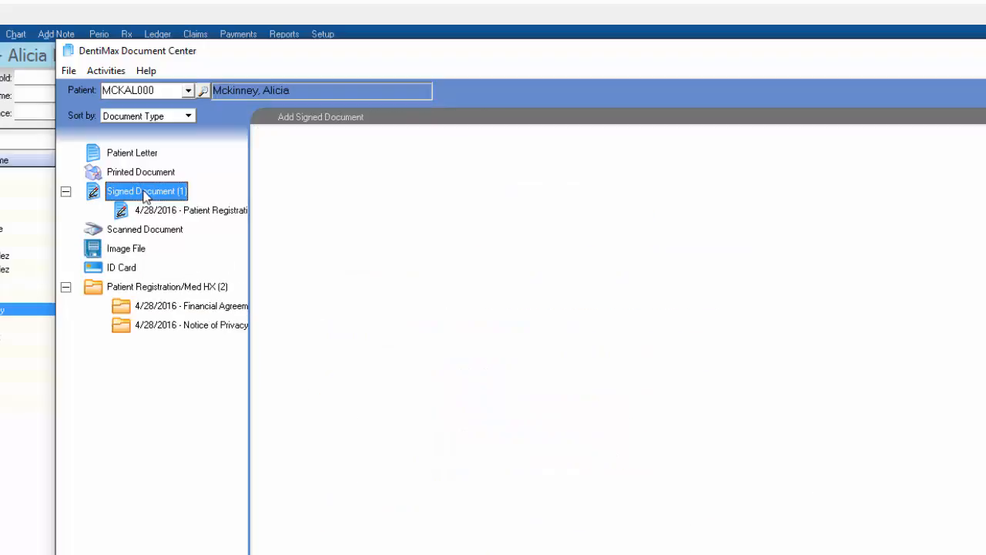
left_click(205, 213)
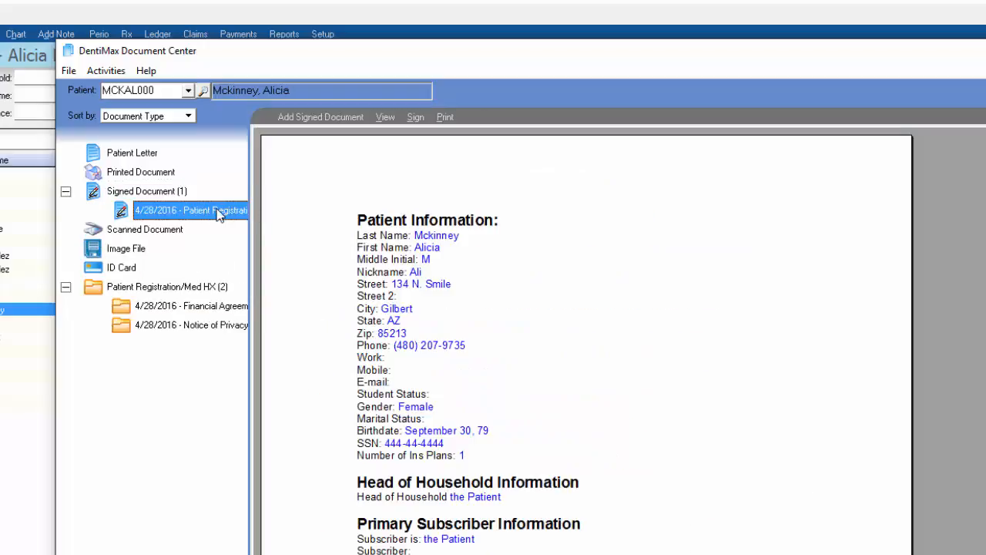
left_click(368, 241)
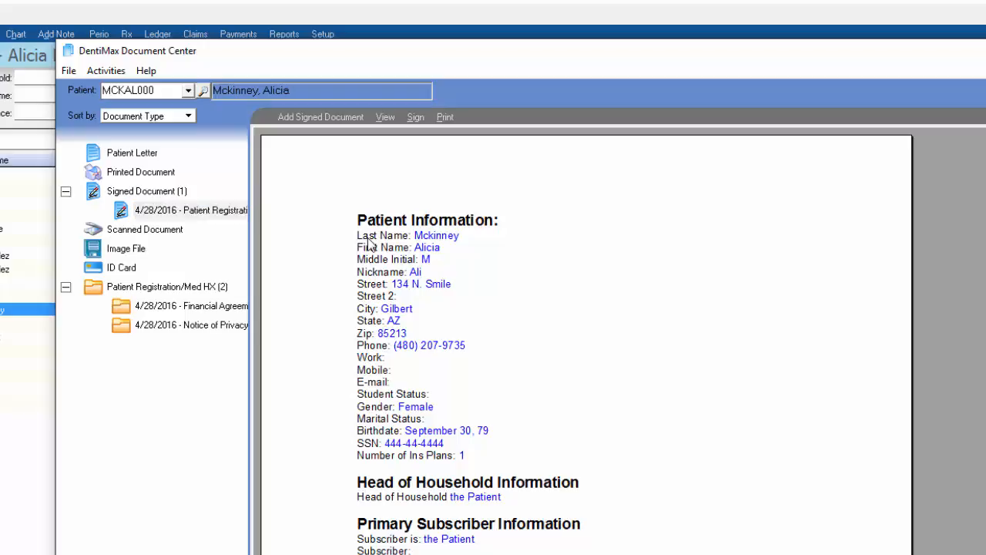
scroll(466, 414, "down", 10)
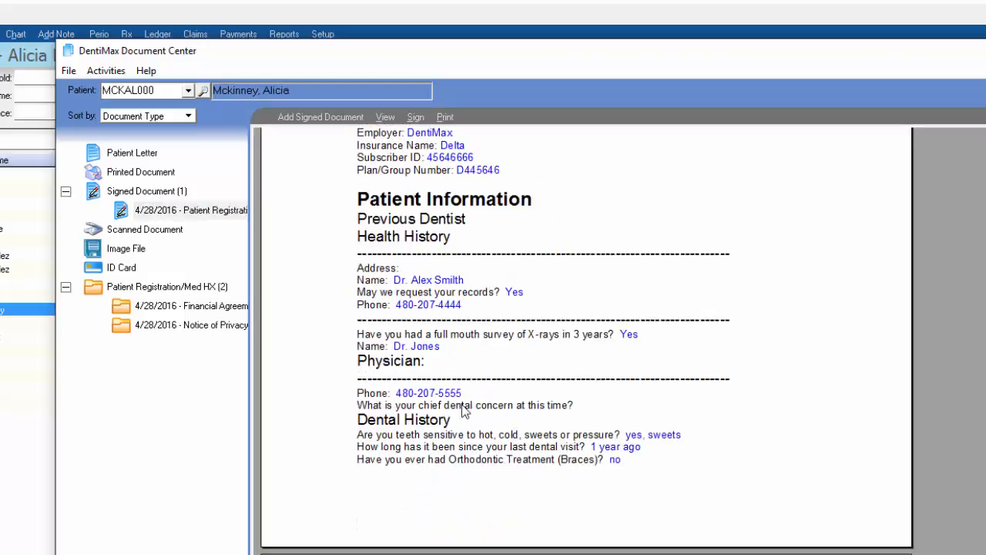
scroll(456, 409, "down", 15)
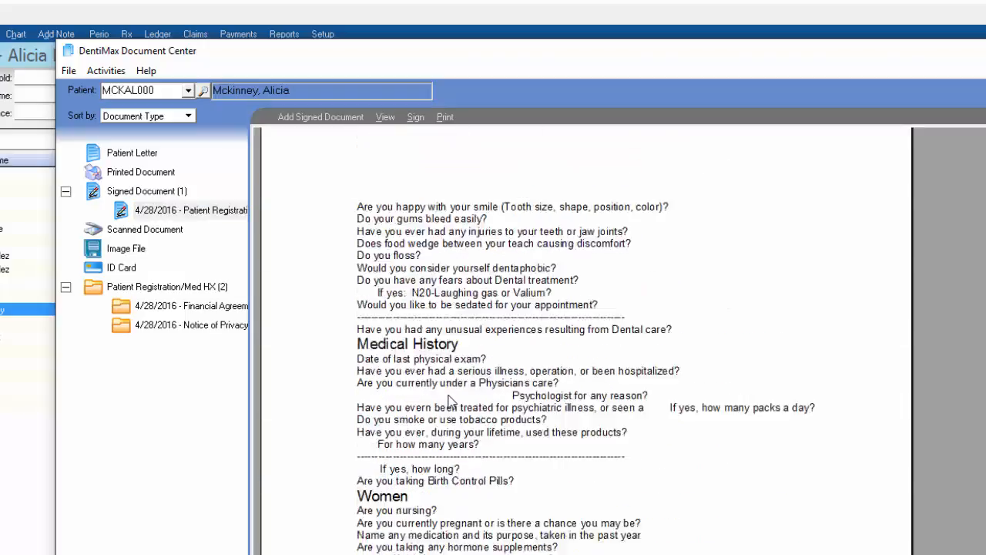
scroll(450, 401, "down", 8)
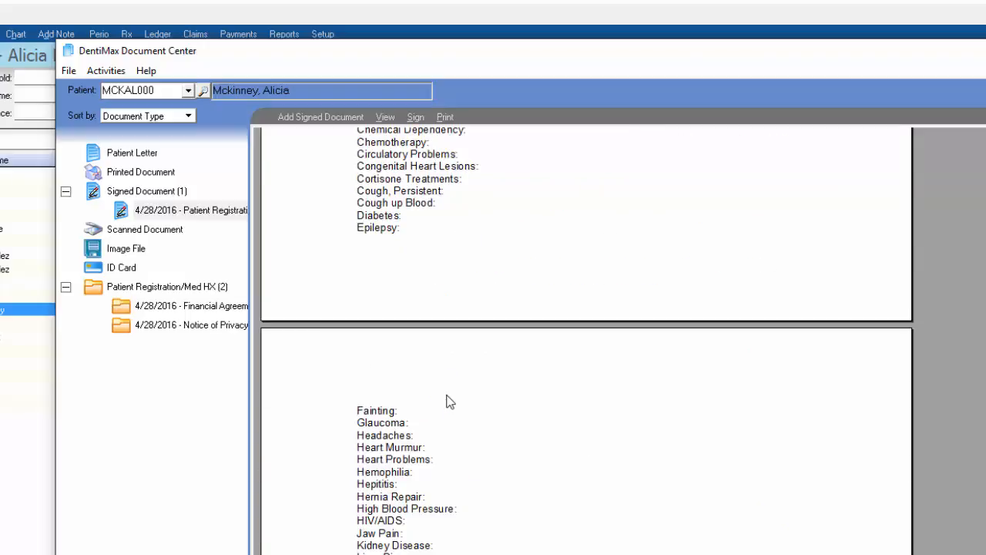
scroll(450, 401, "down", 10)
scroll(450, 401, "down", 1)
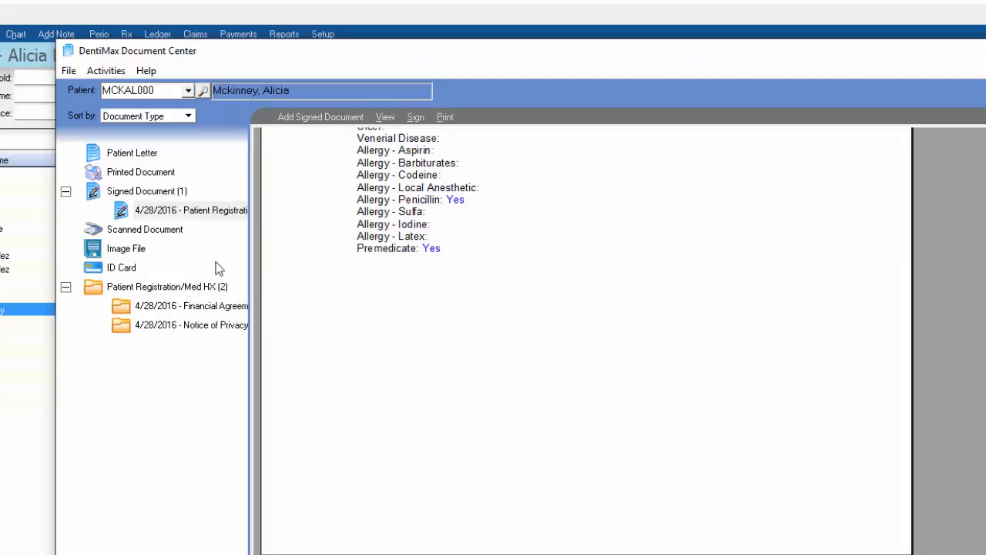
Step: Reopen the signed registration document from the Patient Registration/Med HX group, then close the Document Center
left_click(124, 288)
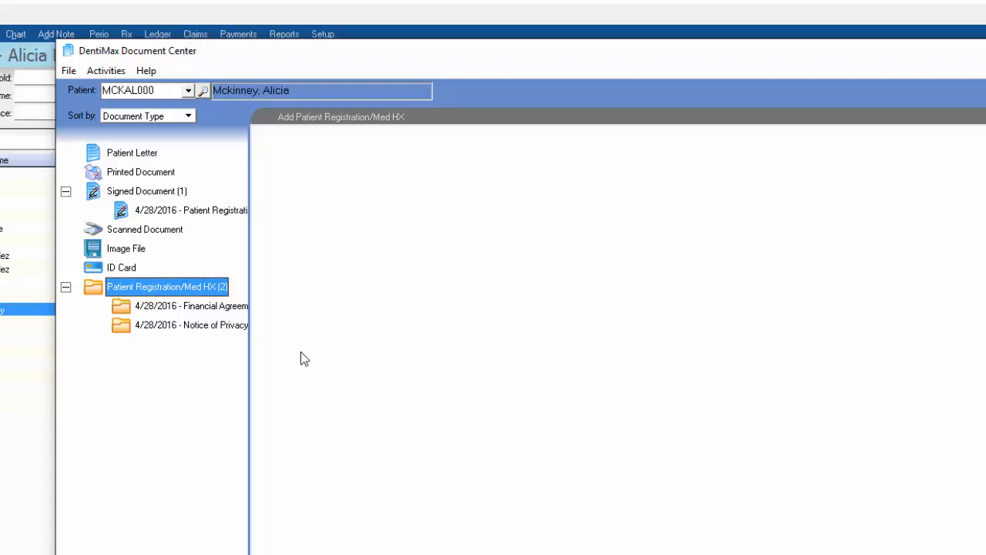
left_click(185, 211)
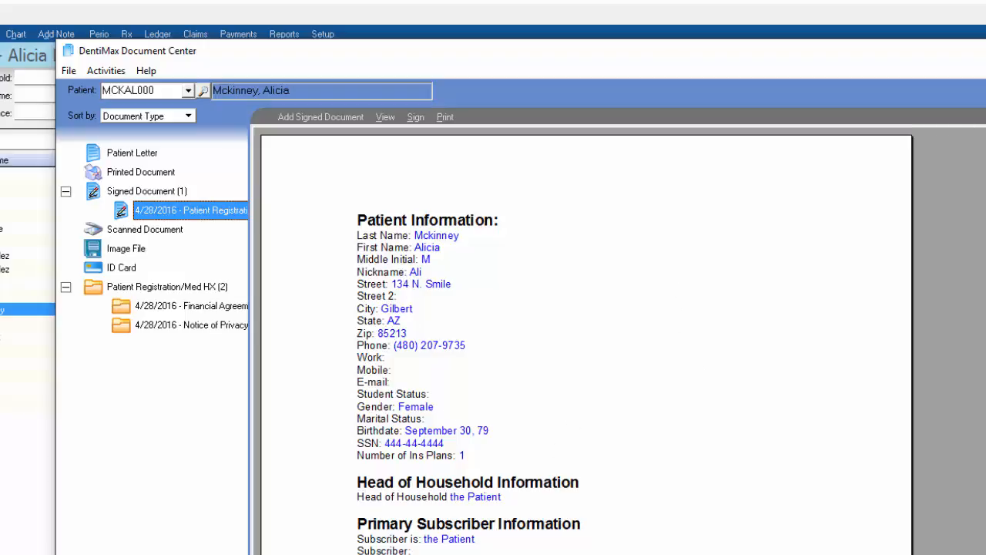
left_click(985, 51)
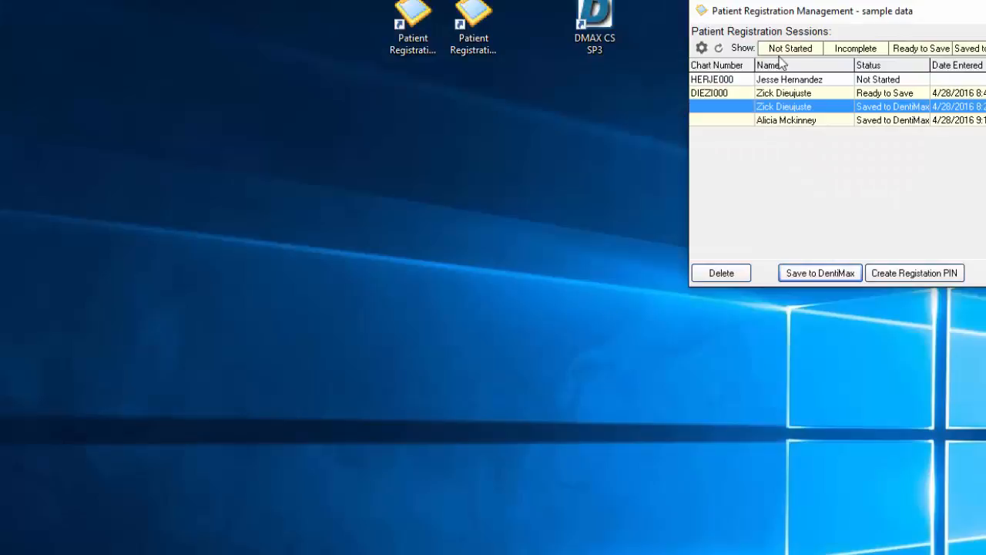
Step: Move and enlarge the sessions window, toggling the status filters until all four sessions show
left_click_drag(807, 15, 289, 85)
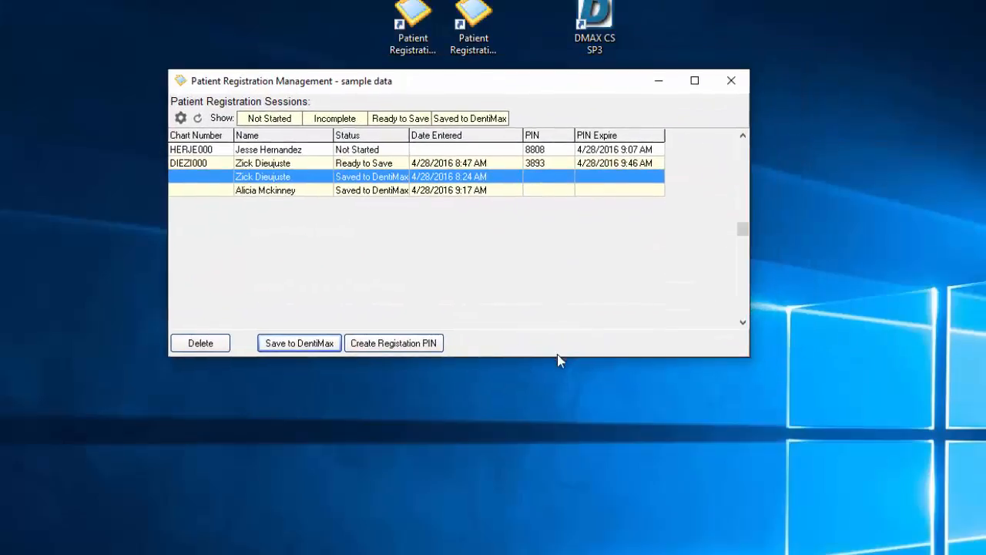
left_click_drag(749, 357, 935, 549)
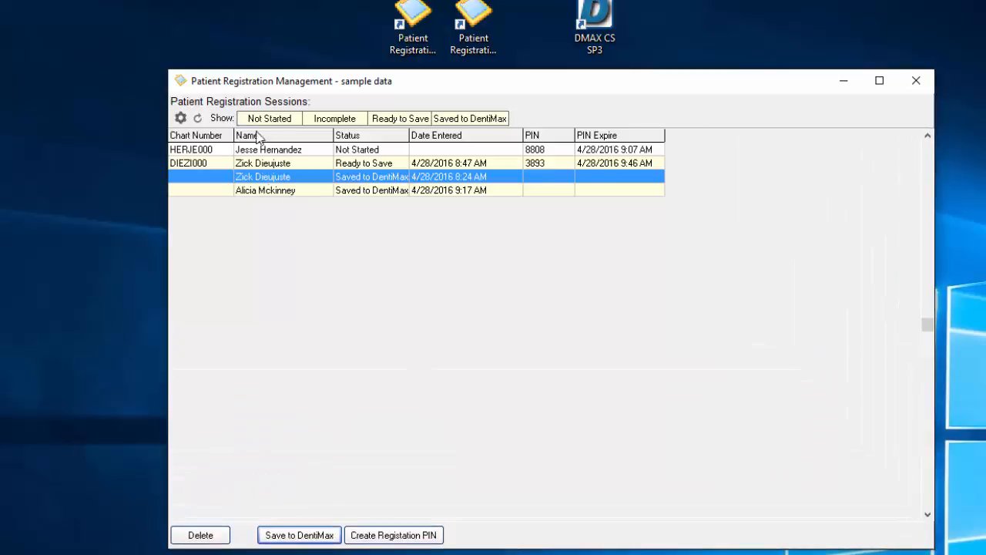
left_click(269, 119)
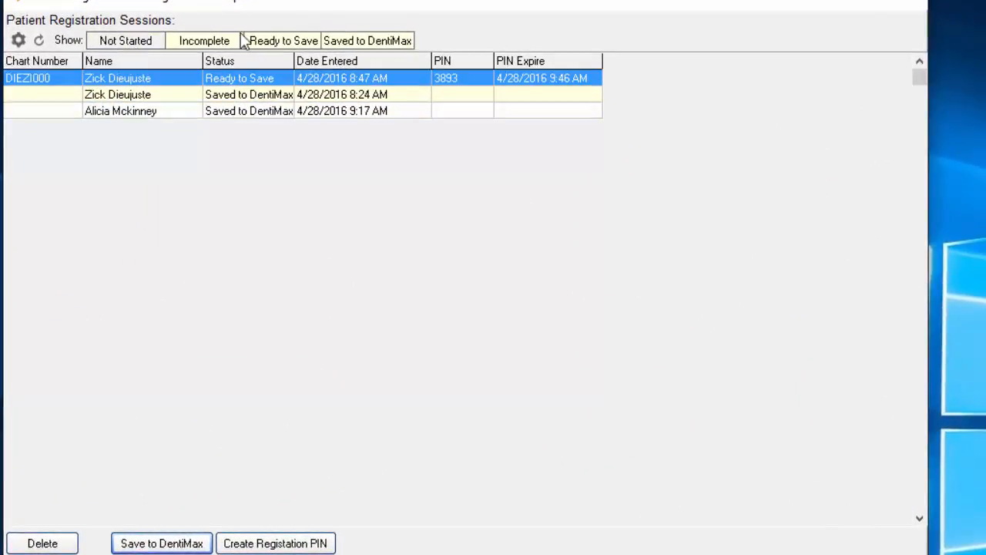
left_click(368, 41)
left_click(289, 40)
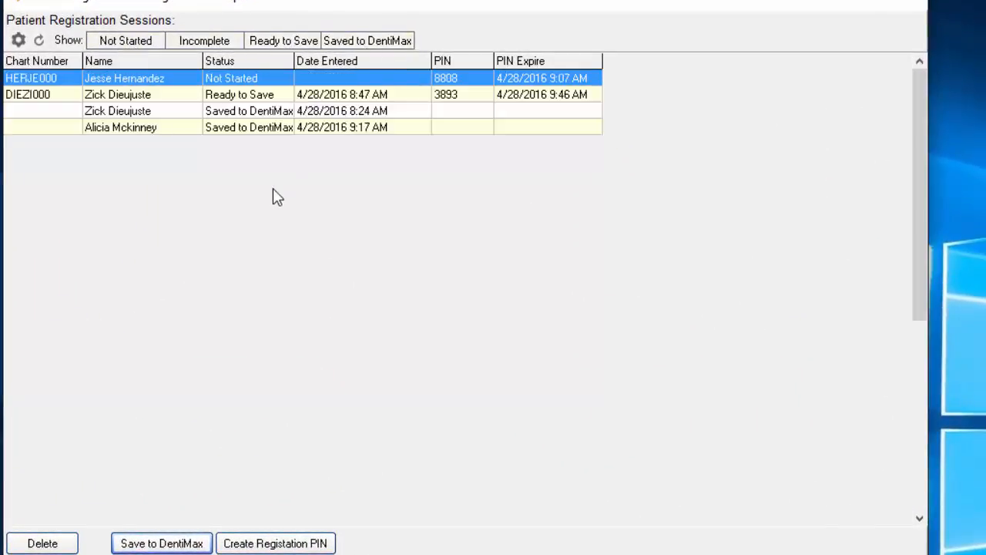
left_click(284, 40)
left_click(352, 41)
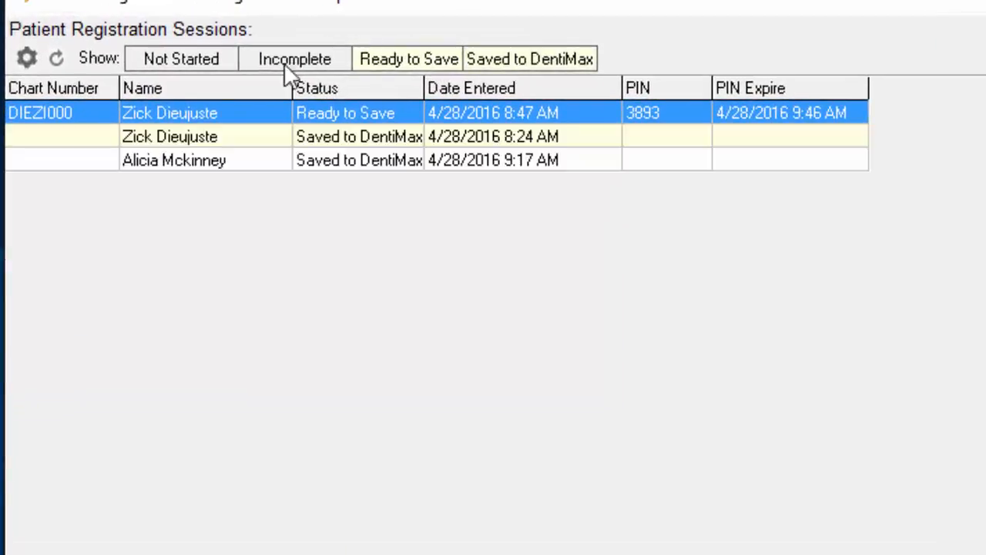
left_click(208, 62)
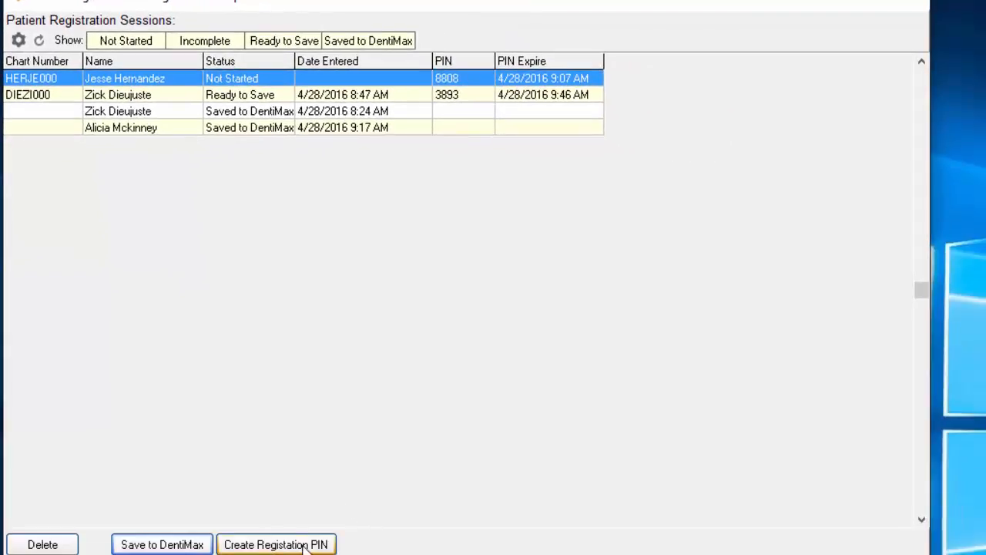
left_click(308, 544)
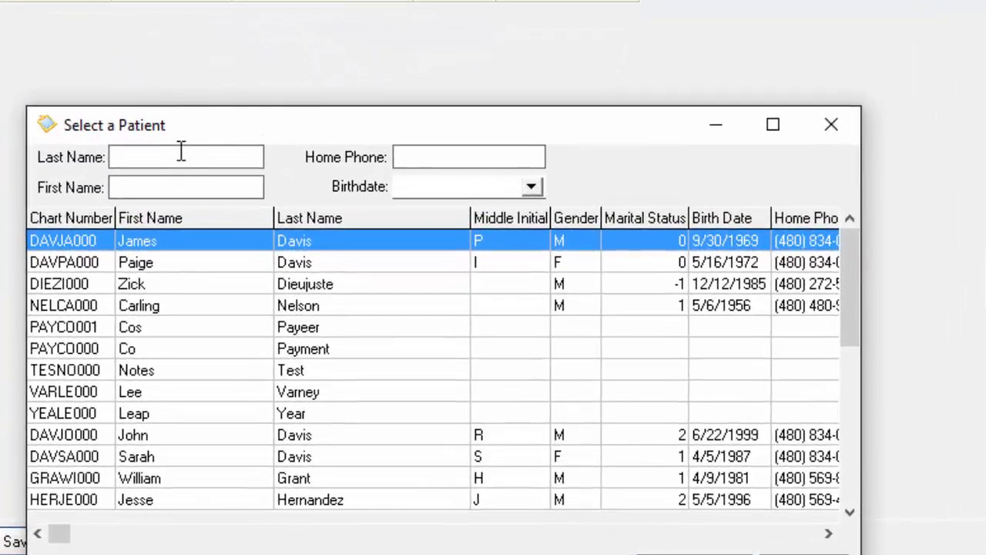
Step: Find the patient by last name and issue her a registration PIN expiring 4/28/2016 10:31 AM
type("mckinney")
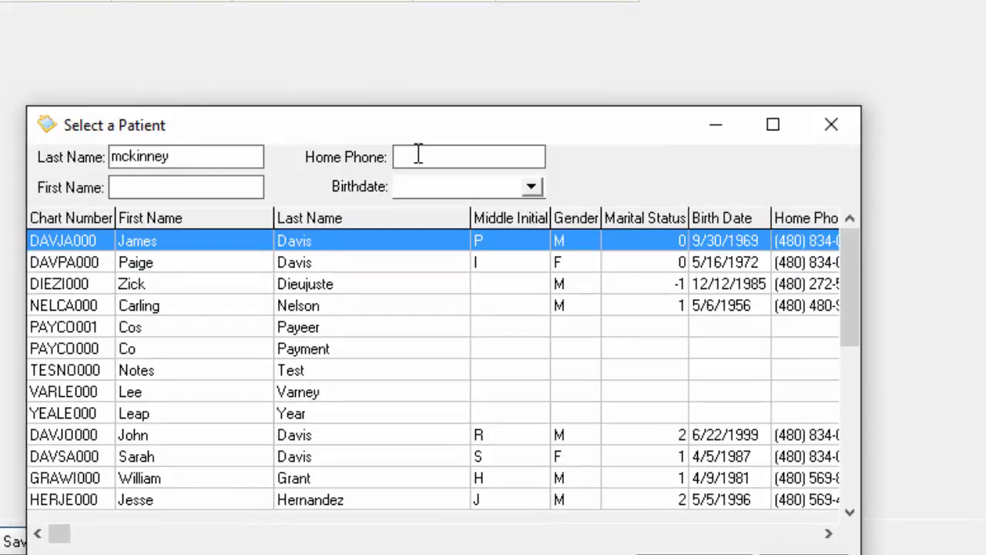
key("Tab")
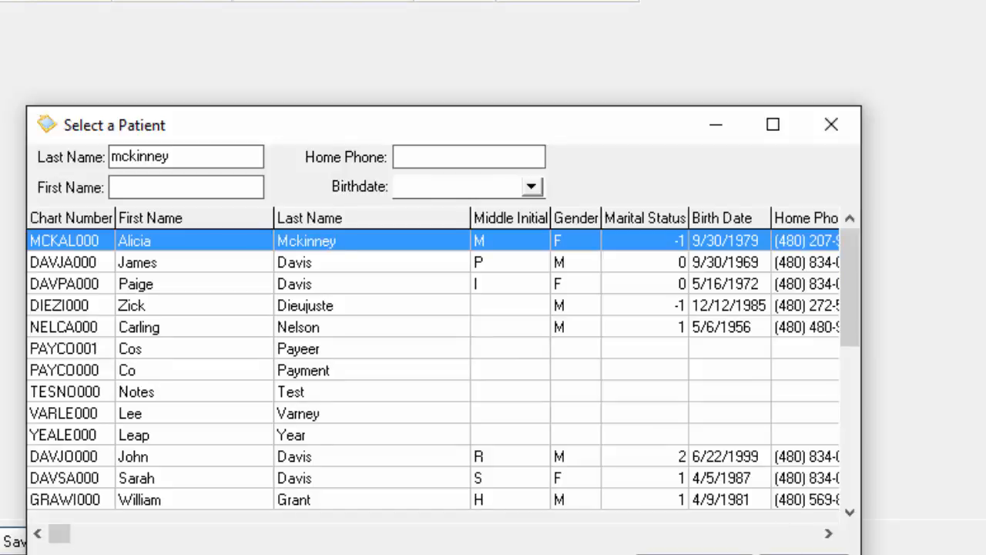
left_click(691, 536)
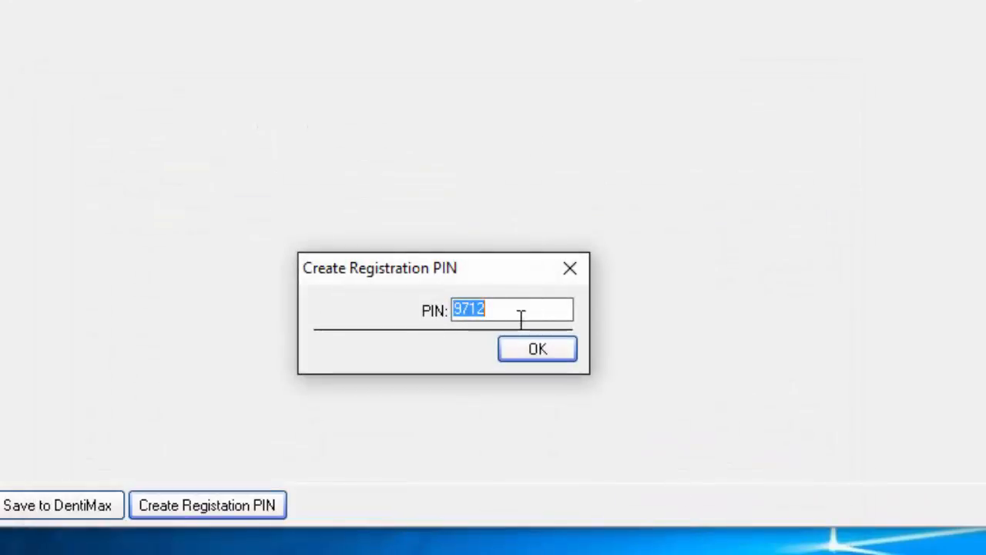
left_click(538, 350)
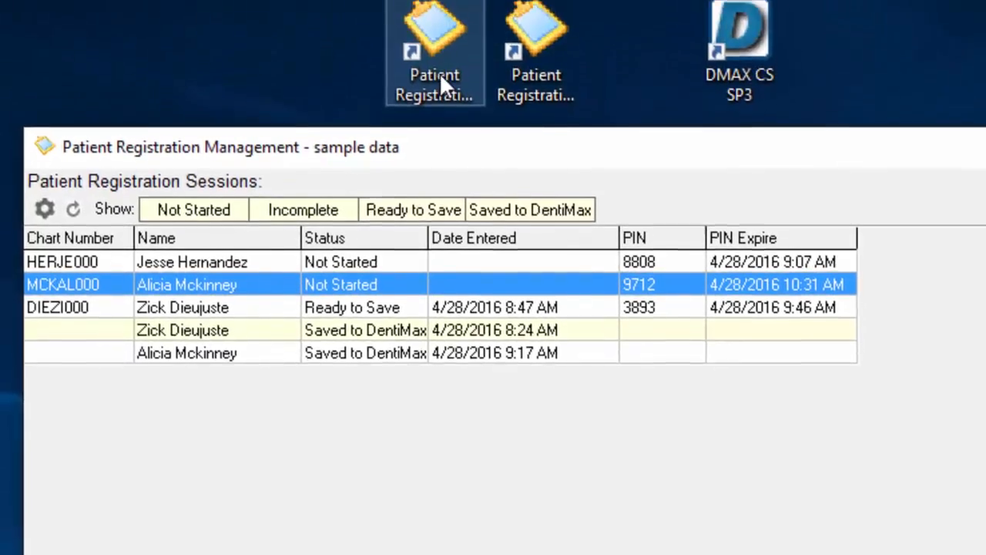
Step: Launch the Patient Registration kiosk and begin a registration by entering the newly issued PIN
right_click(445, 97)
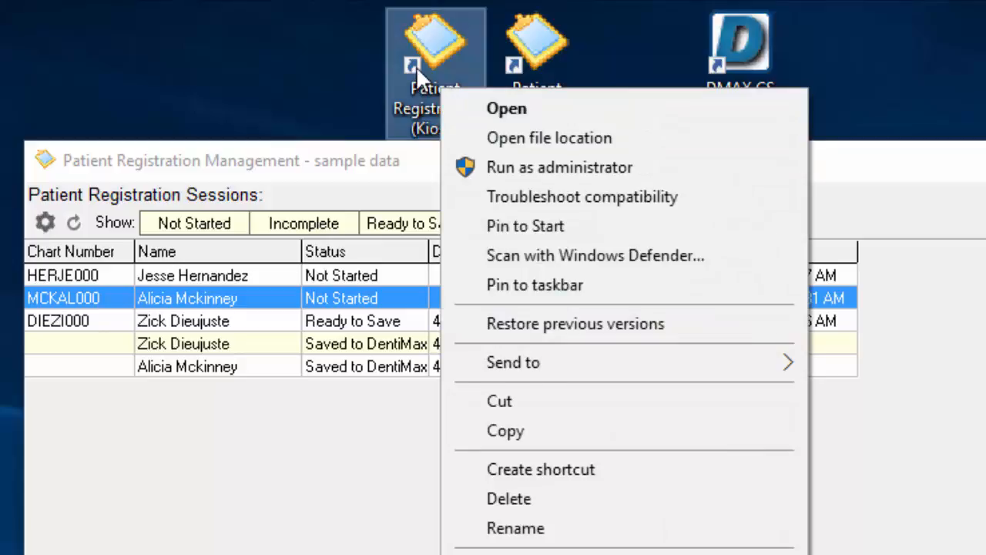
double_click(430, 66)
left_click(205, 194)
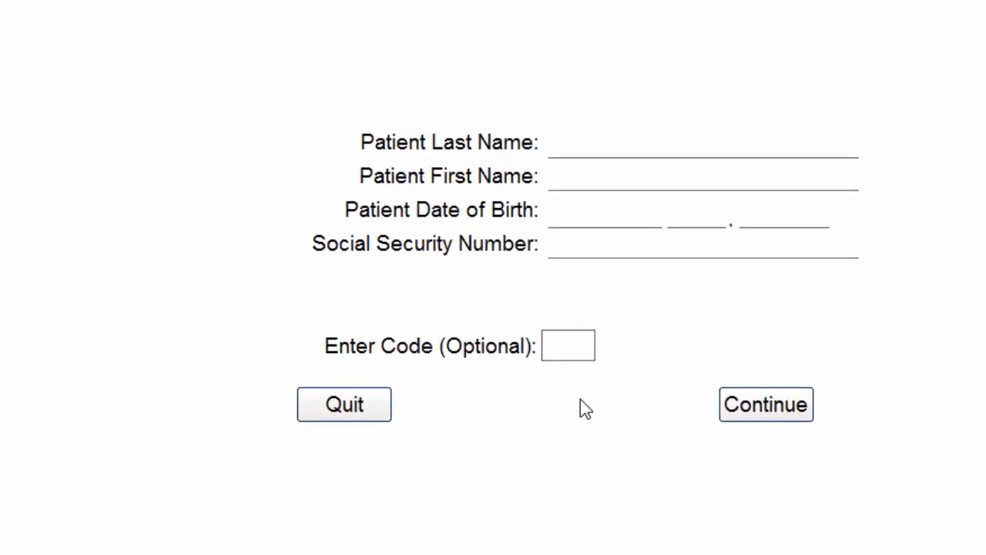
type("9712")
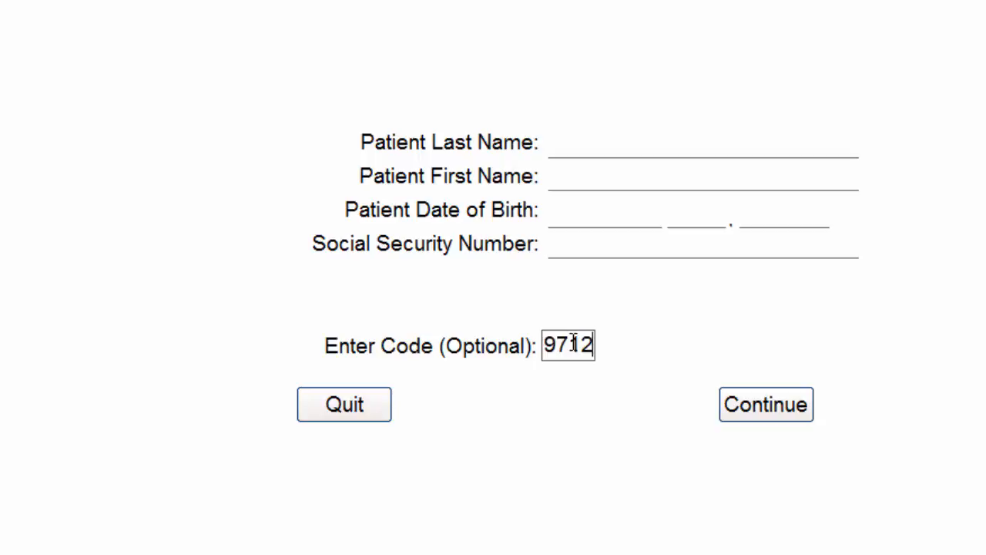
left_click(784, 416)
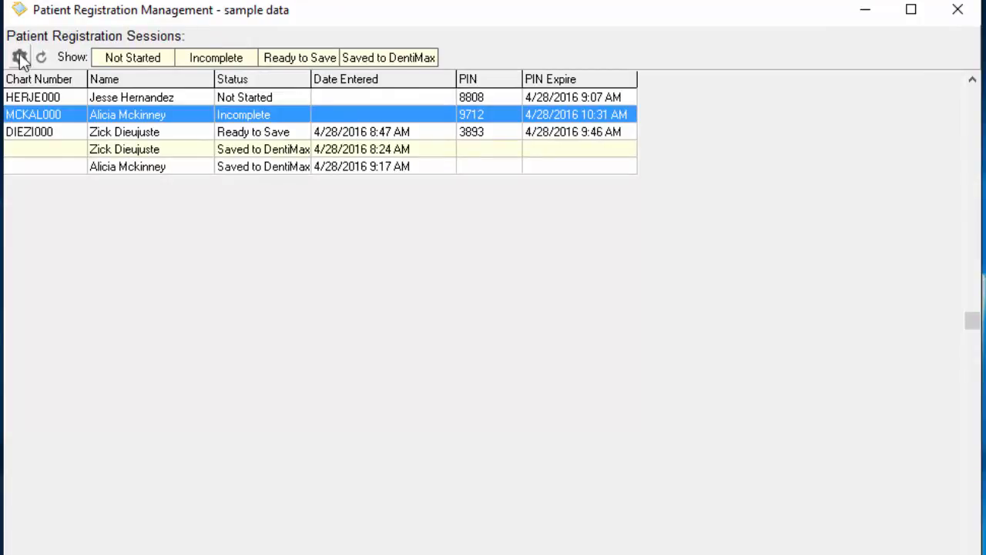
Step: From Patient Registration Settings, check the Show Customized Page option, edit the custom page, and scroll its question list
left_click(19, 57)
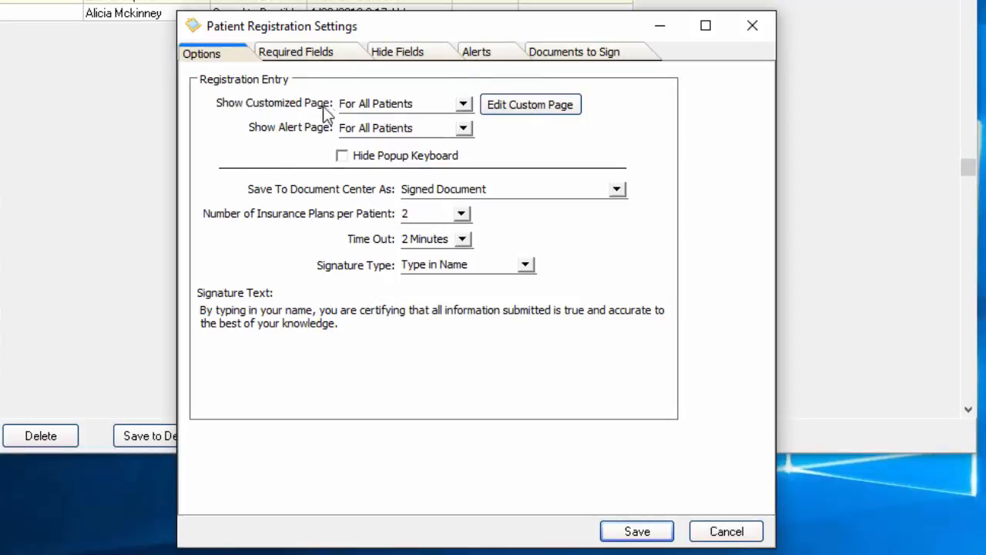
left_click(459, 102)
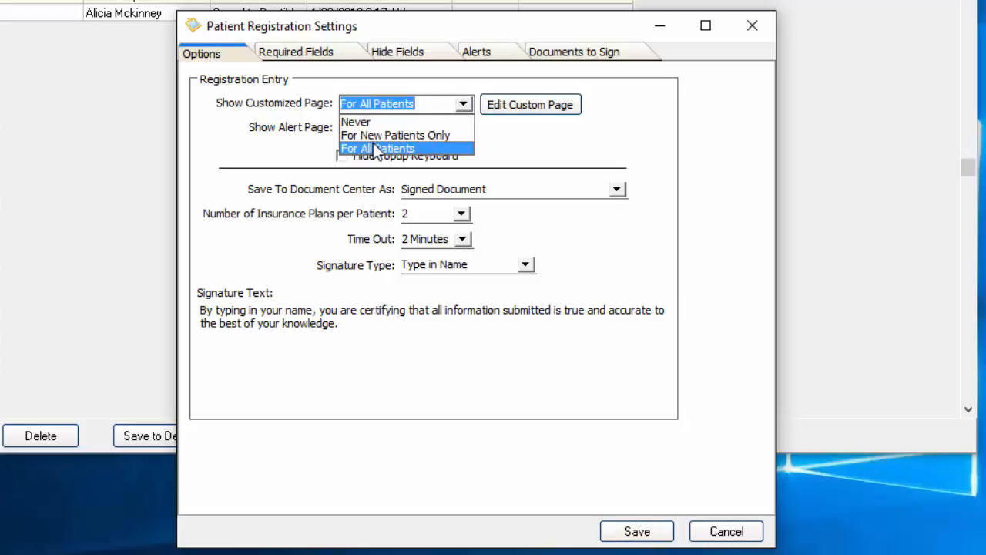
left_click(535, 111)
left_click(535, 110)
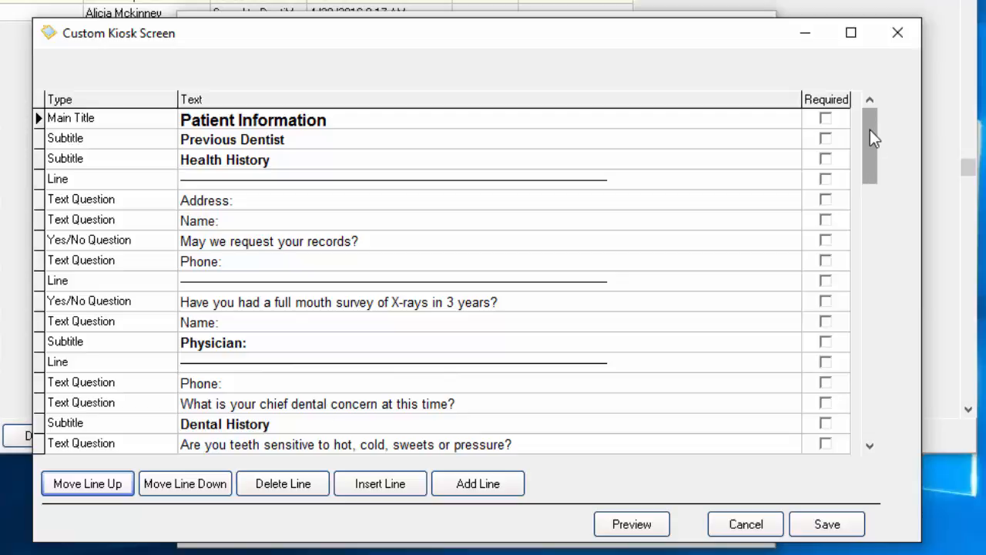
left_click_drag(871, 132, 858, 410)
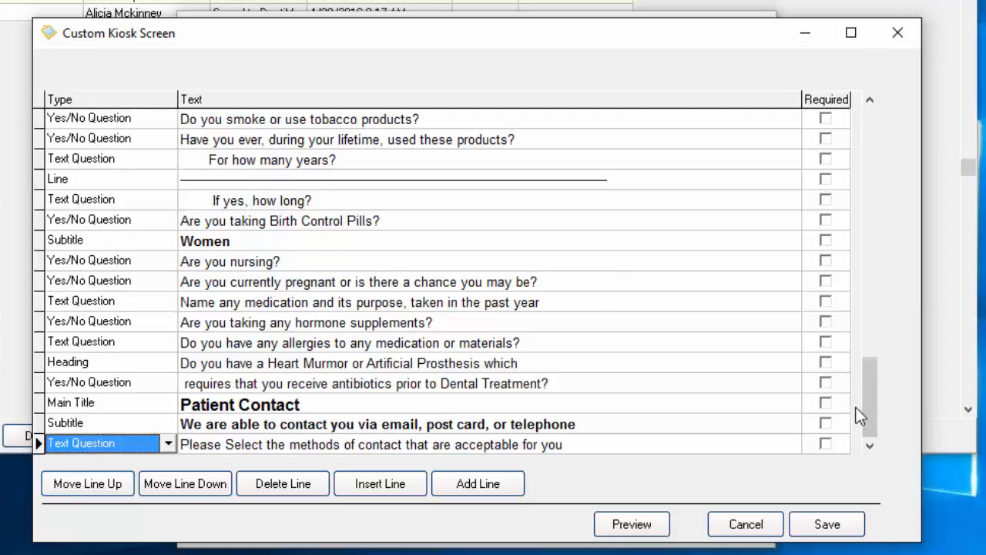
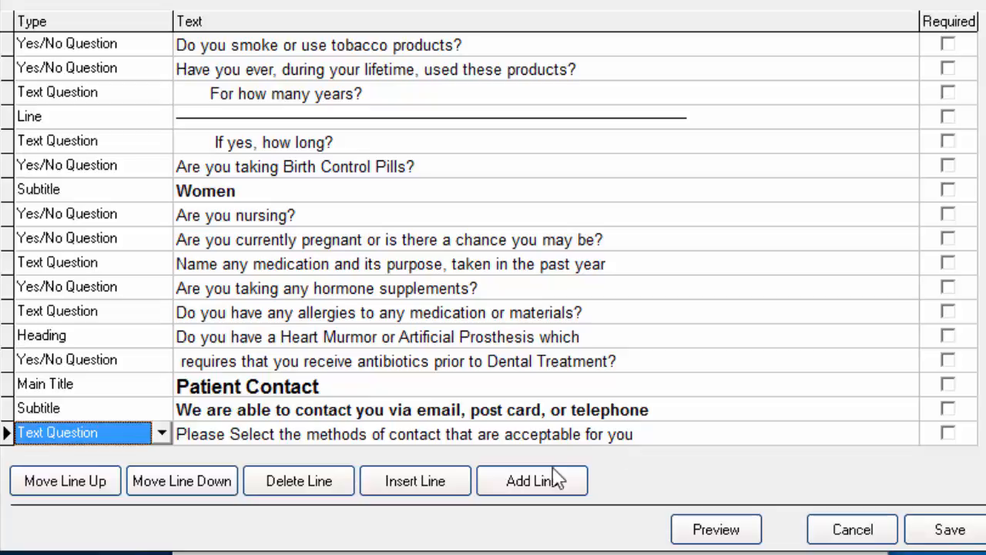
Step: Add a yes/no question 'Do you prefer to be contacted via phone' under Patient Contact
left_click(551, 490)
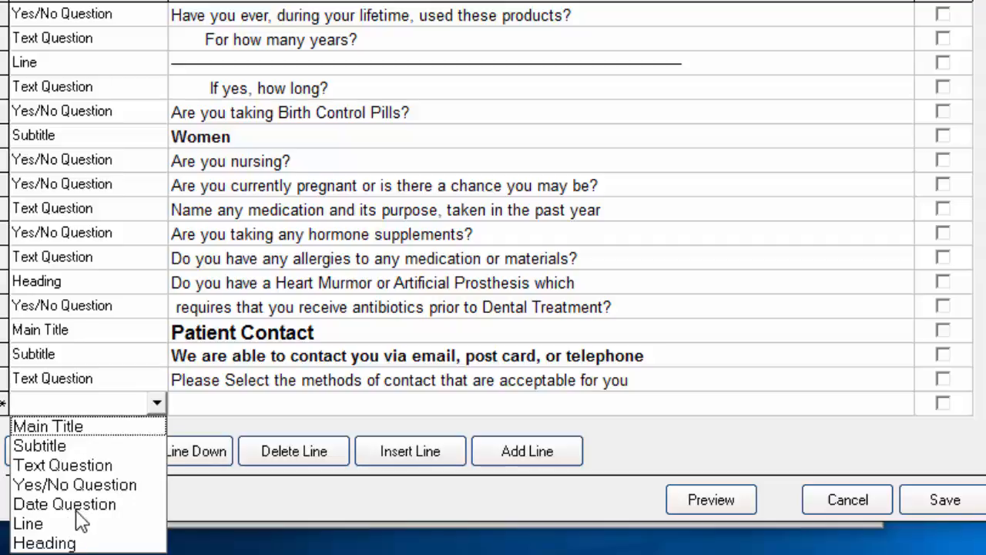
left_click(73, 486)
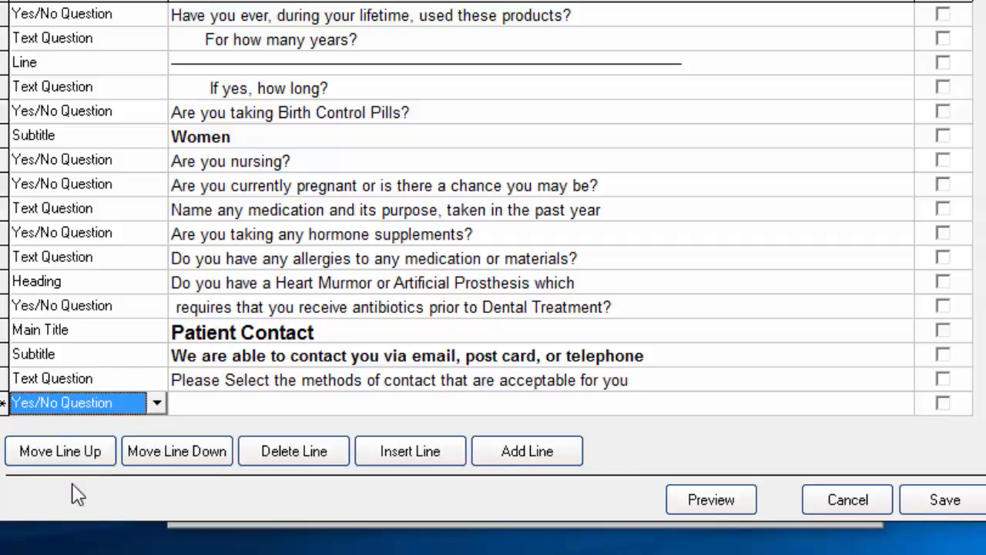
left_click(214, 405)
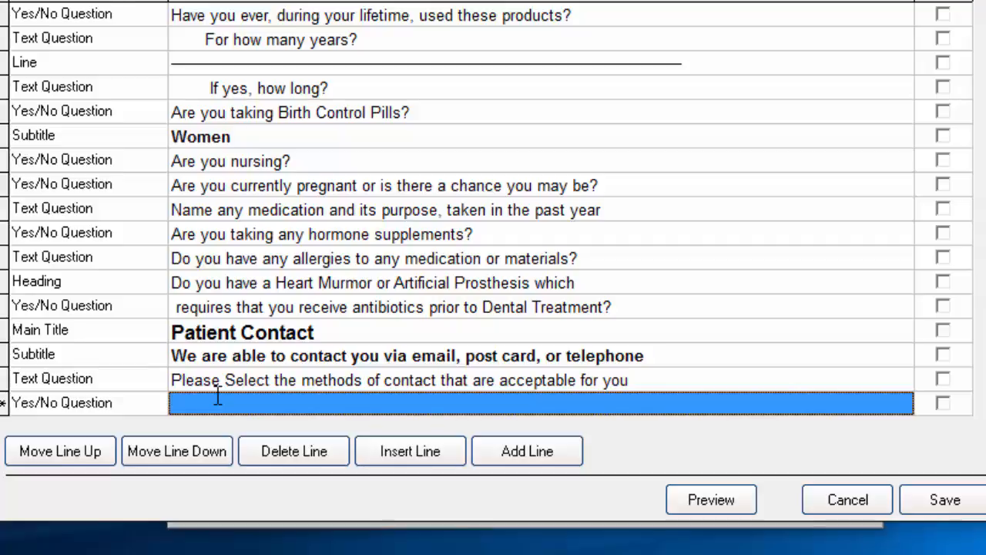
type("Do y")
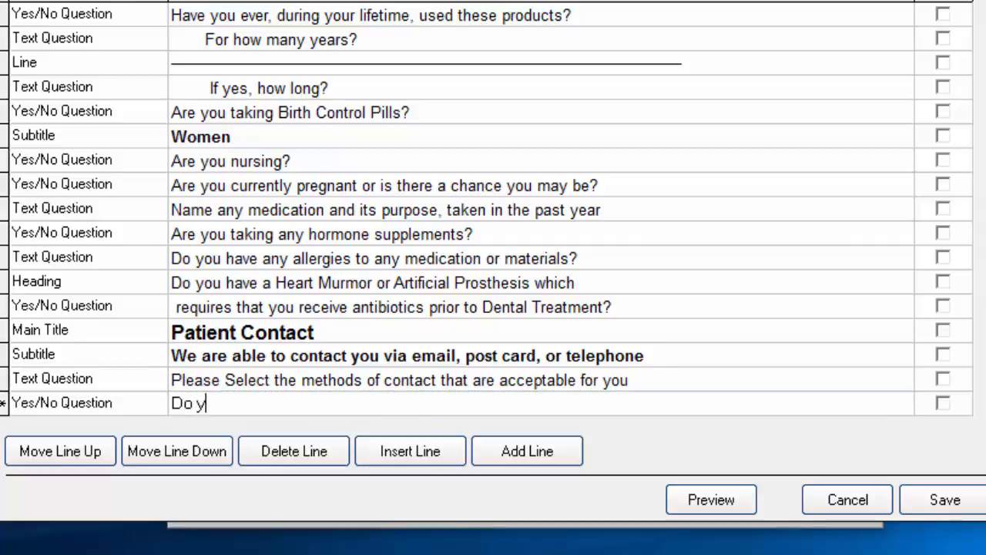
type("ou prefer t")
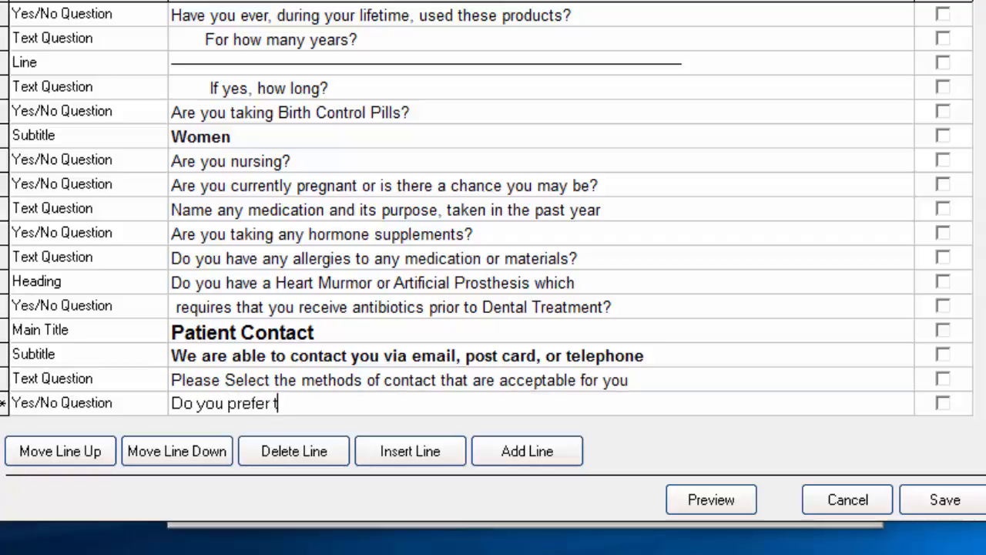
type("o be contact")
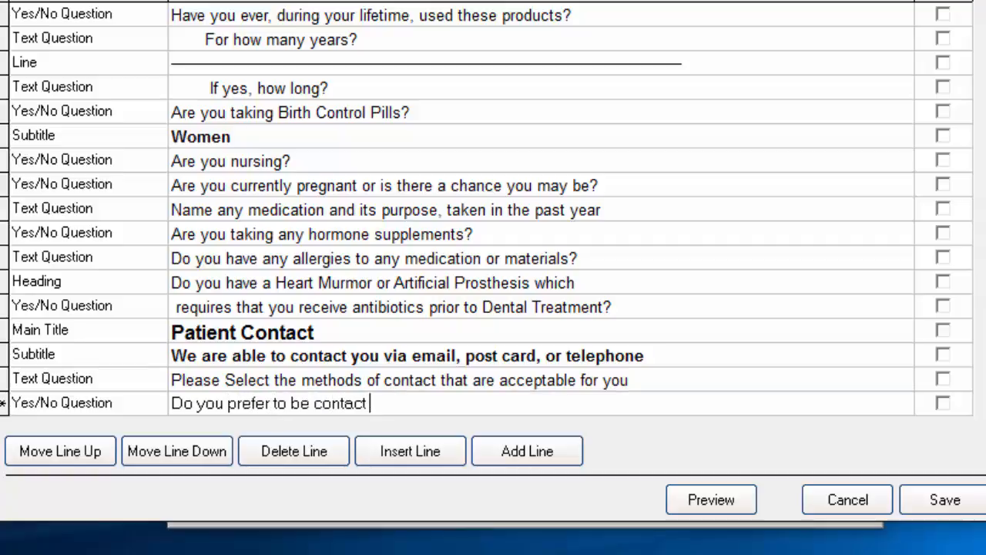
type("ed via phone")
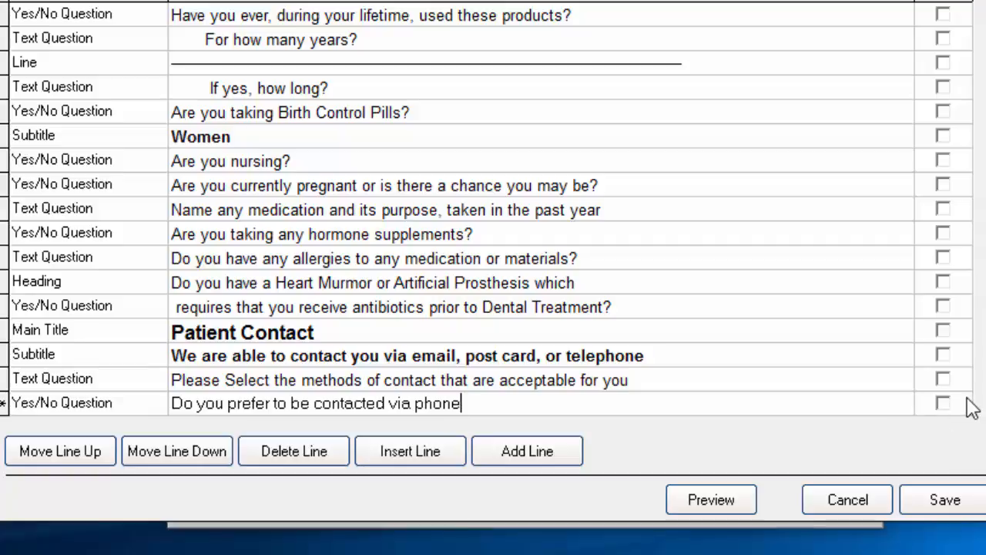
Step: Add a text question 'What is the preferred phone number?' followed by a new blank line
left_click(539, 452)
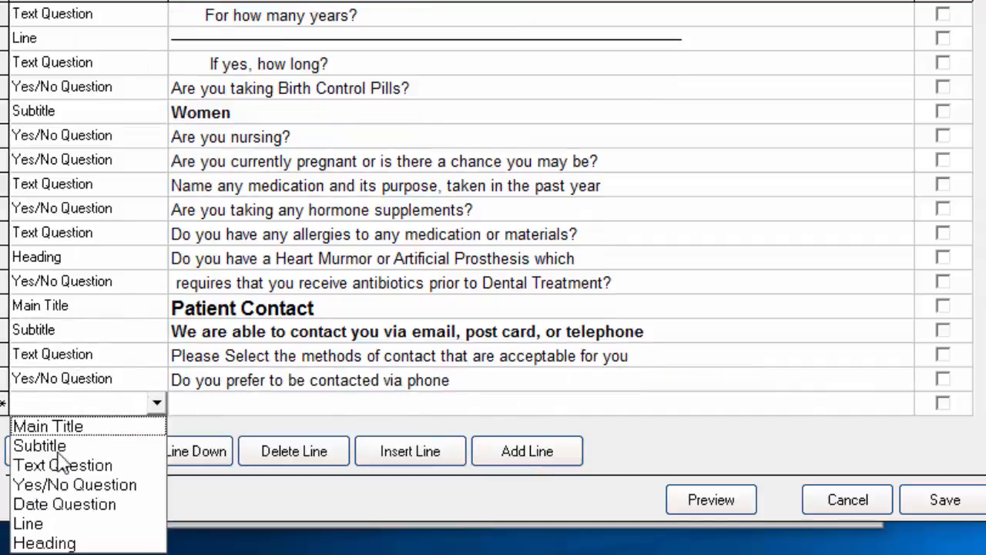
left_click(62, 467)
left_click(231, 403)
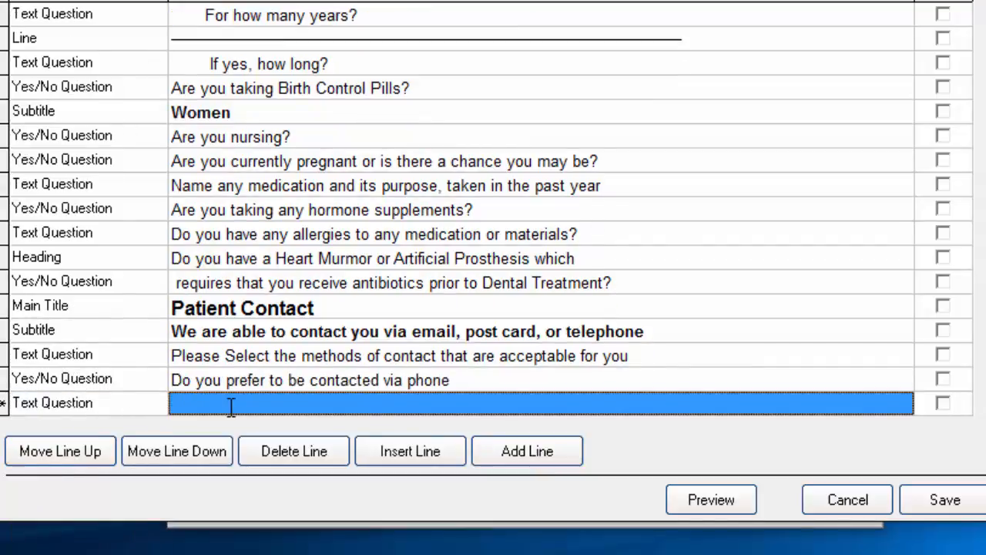
type("What is th")
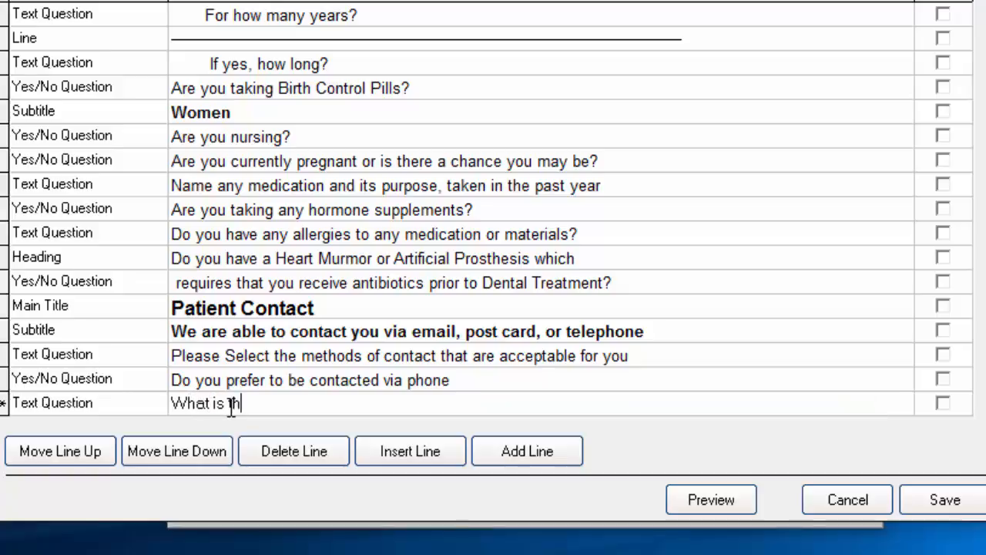
type("e preferred ")
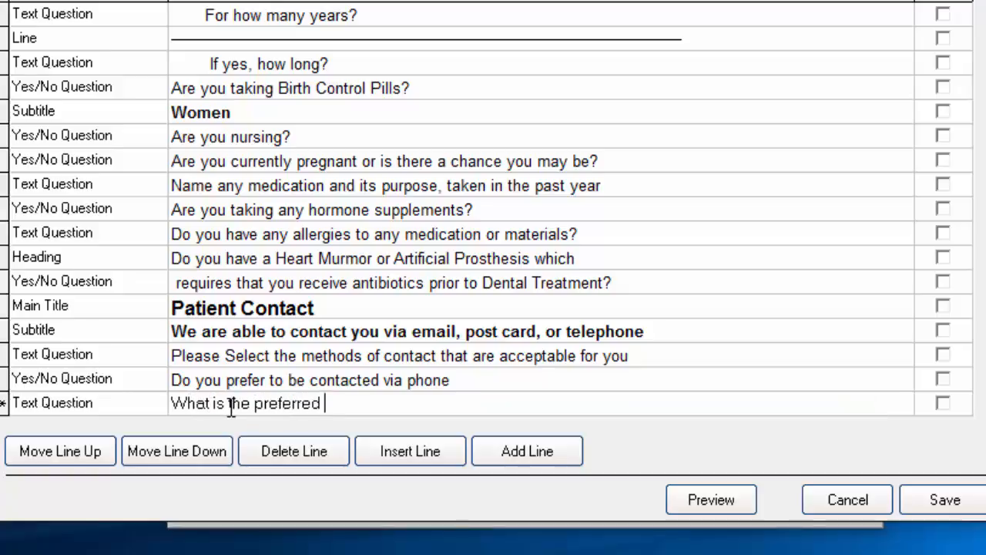
type("phone number?")
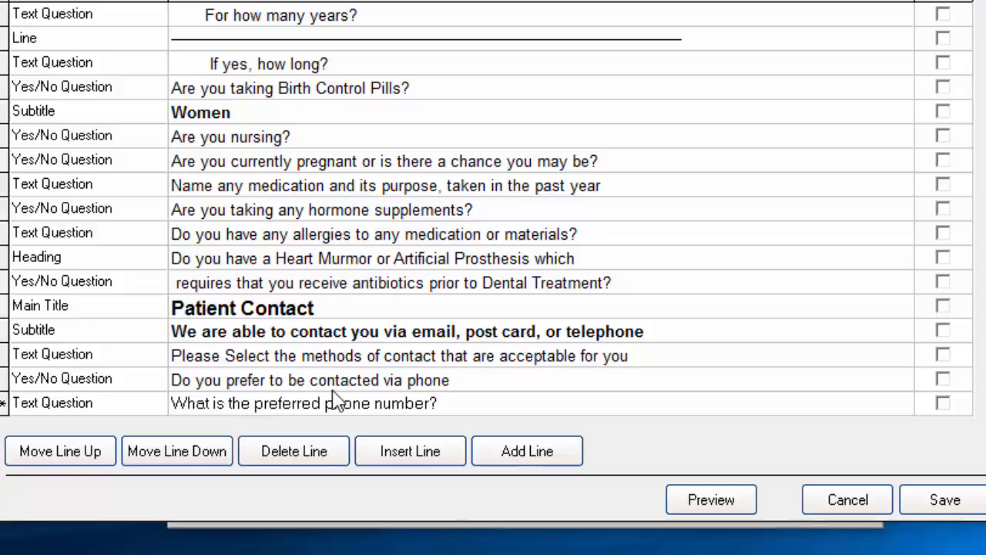
left_click(509, 460)
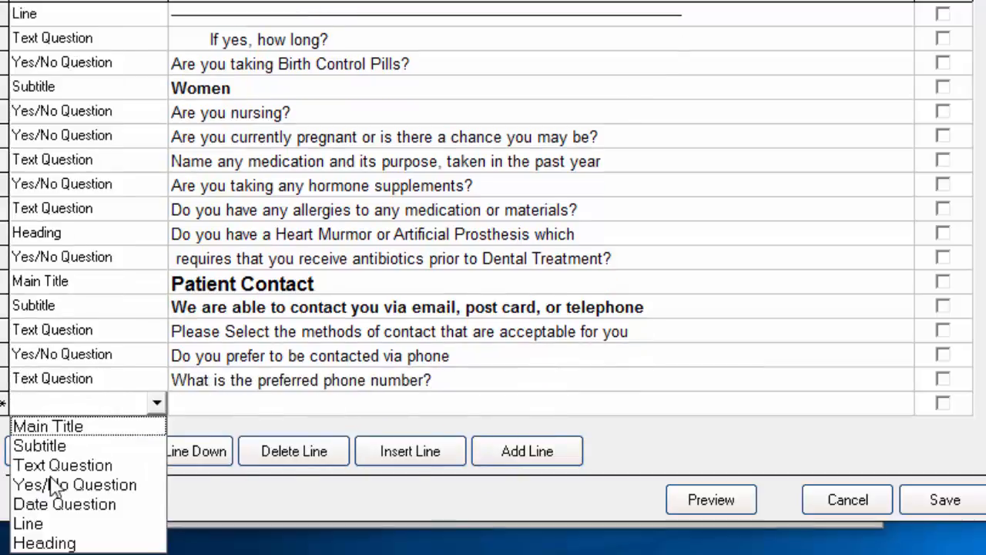
Step: Make the new row a yes/no question: 'Are we able to contact you via email?'
left_click(54, 484)
left_click(236, 406)
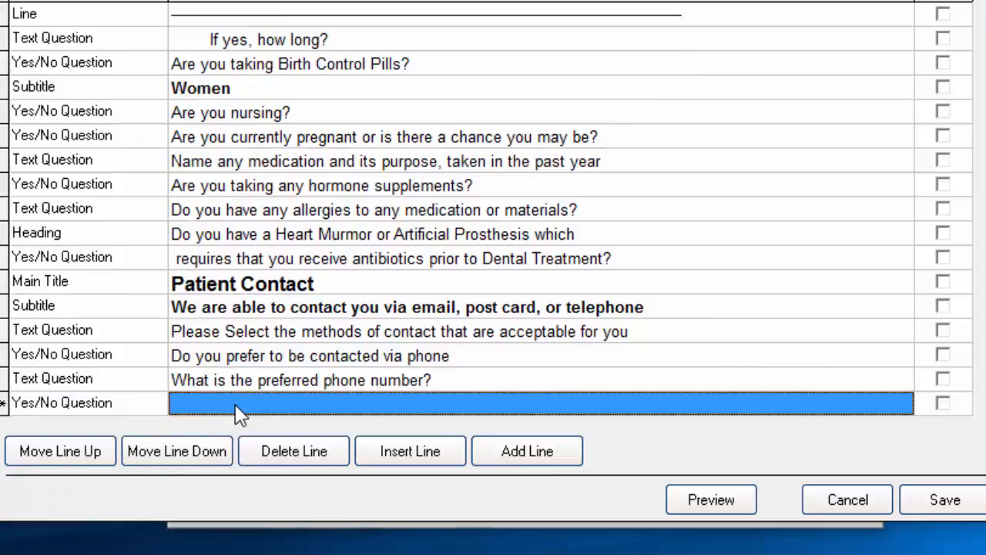
left_click(236, 405)
type("Are ")
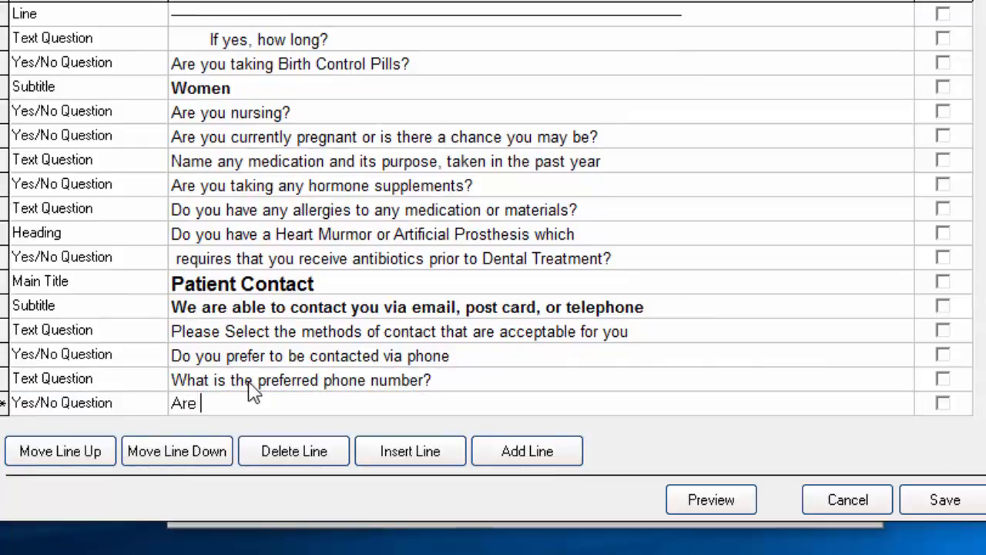
type("we able to contact yo")
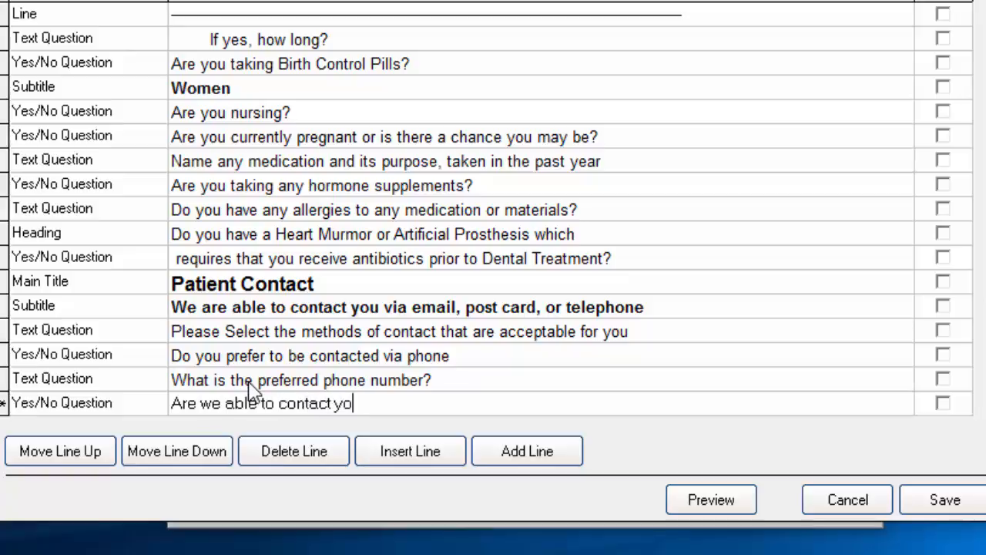
type("u via email?")
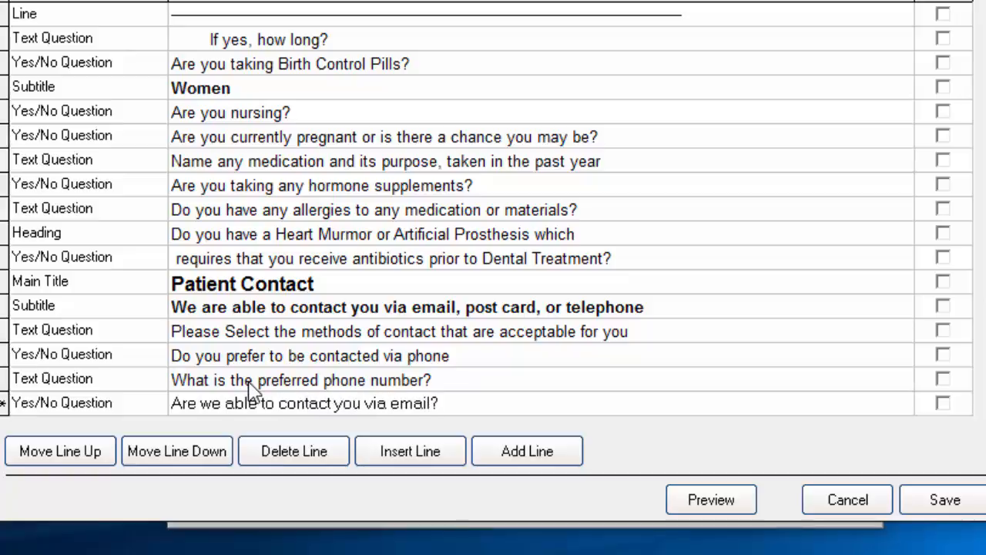
Step: Add the text question 'What is your preferred email address?' and save the custom page
left_click(492, 443)
left_click(55, 463)
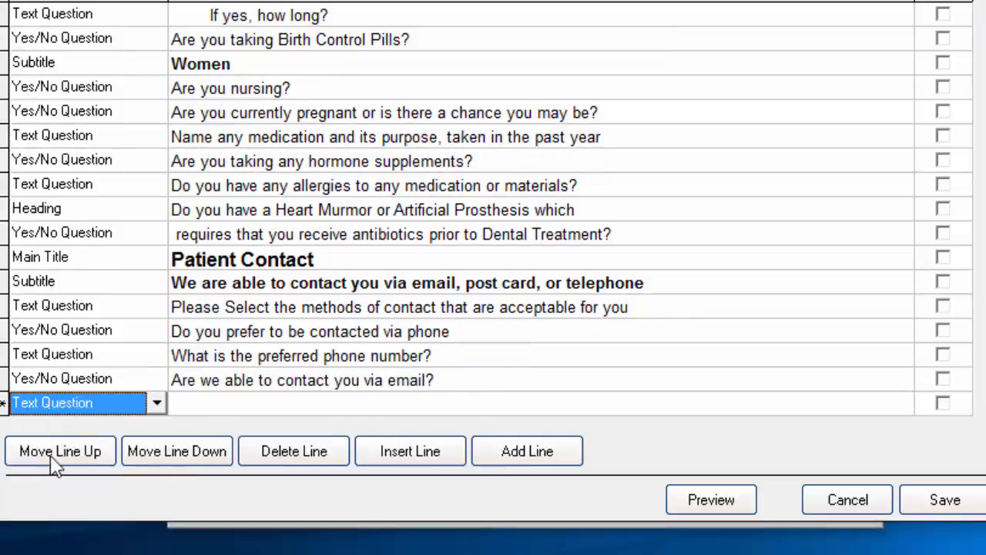
left_click(218, 413)
type("What")
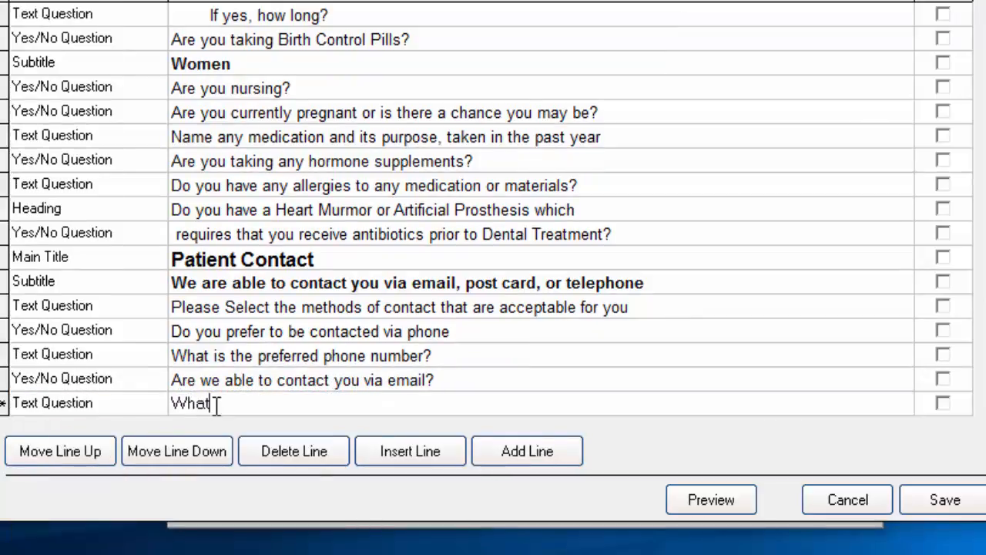
type(" is your preferre")
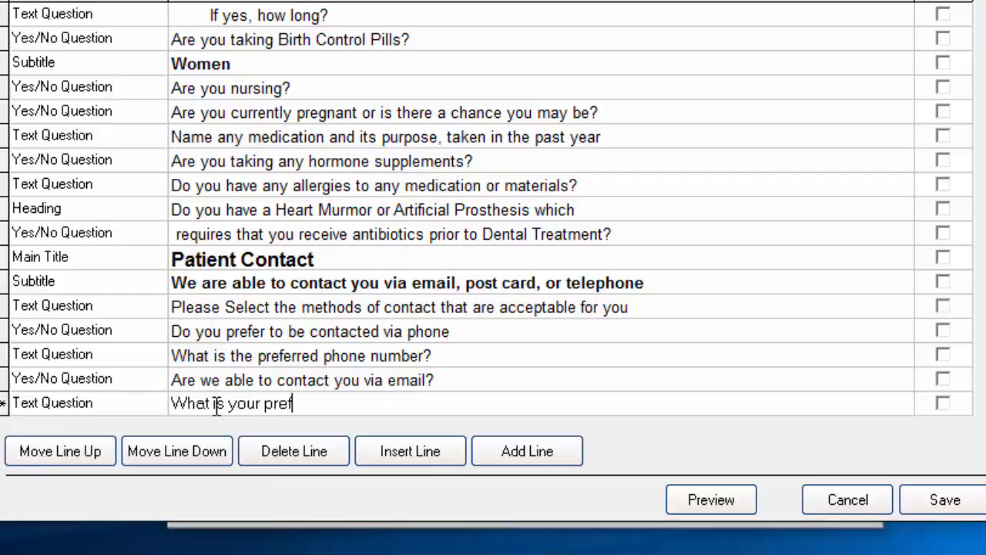
type("ail address?")
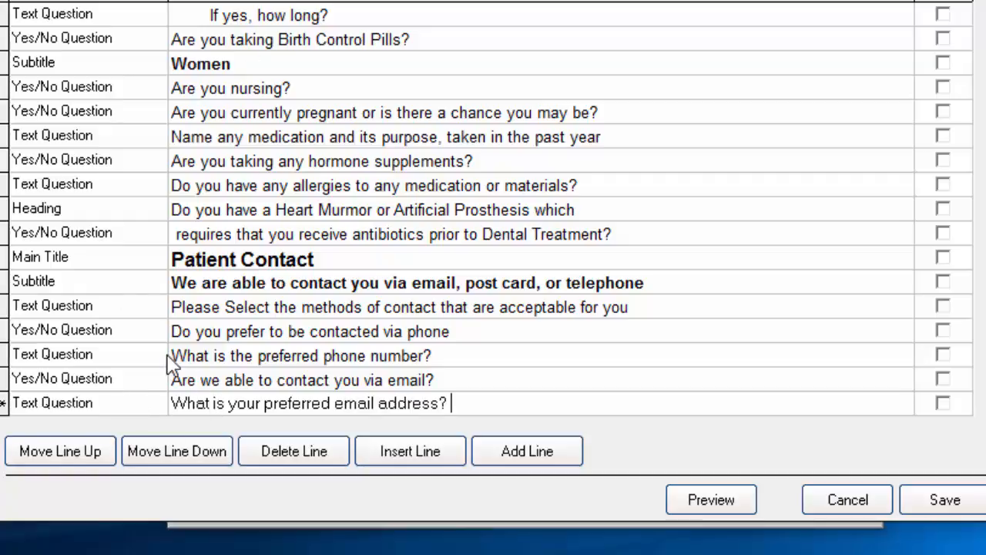
left_click(949, 501)
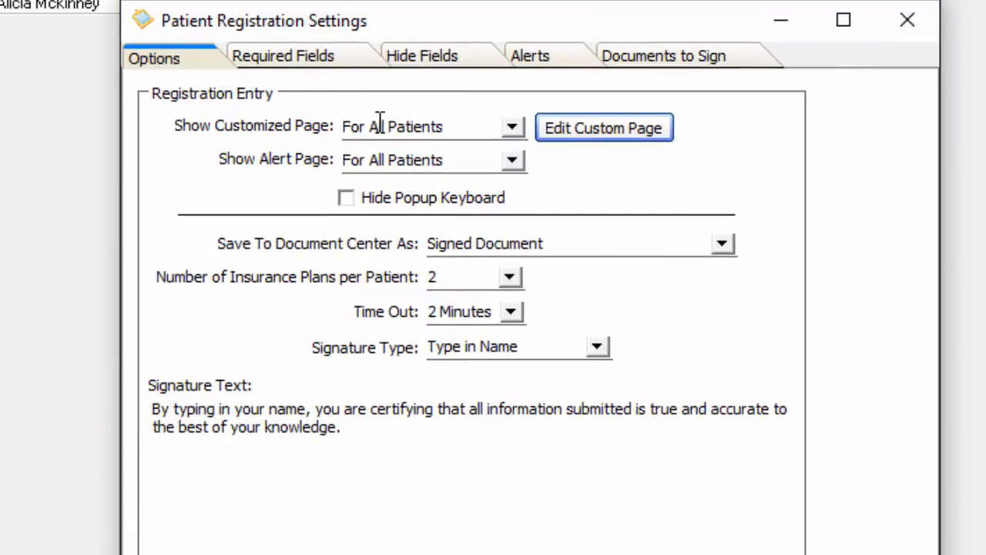
left_click(512, 128)
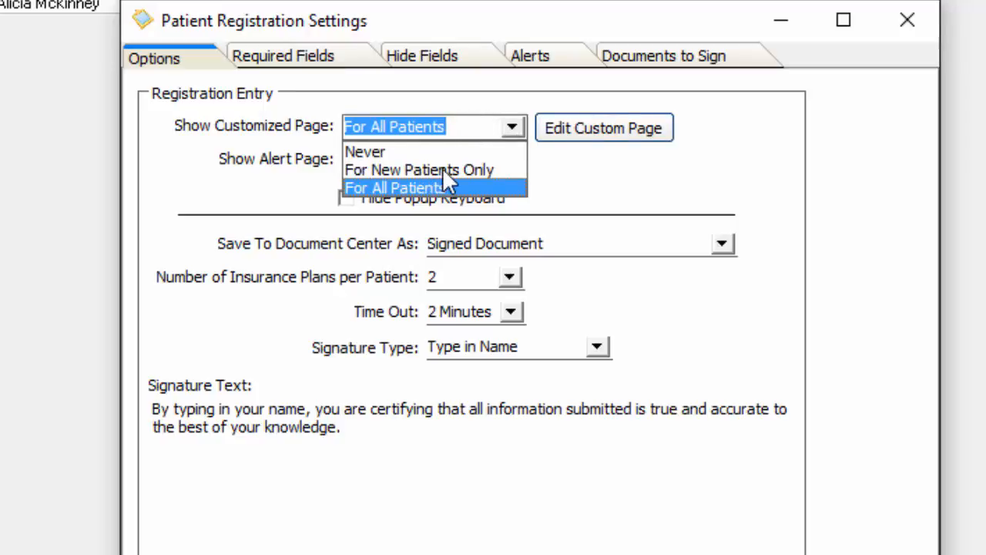
left_click(512, 129)
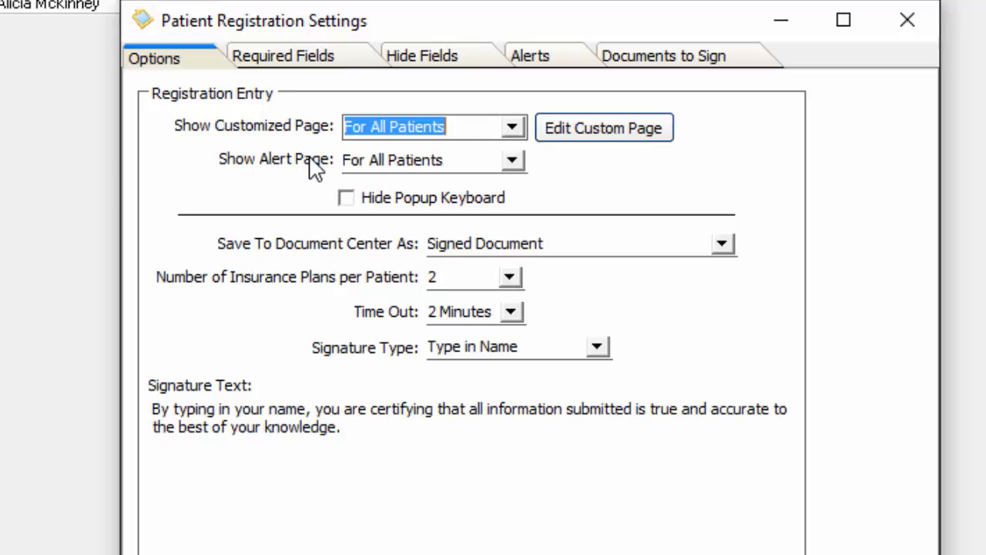
left_click(512, 162)
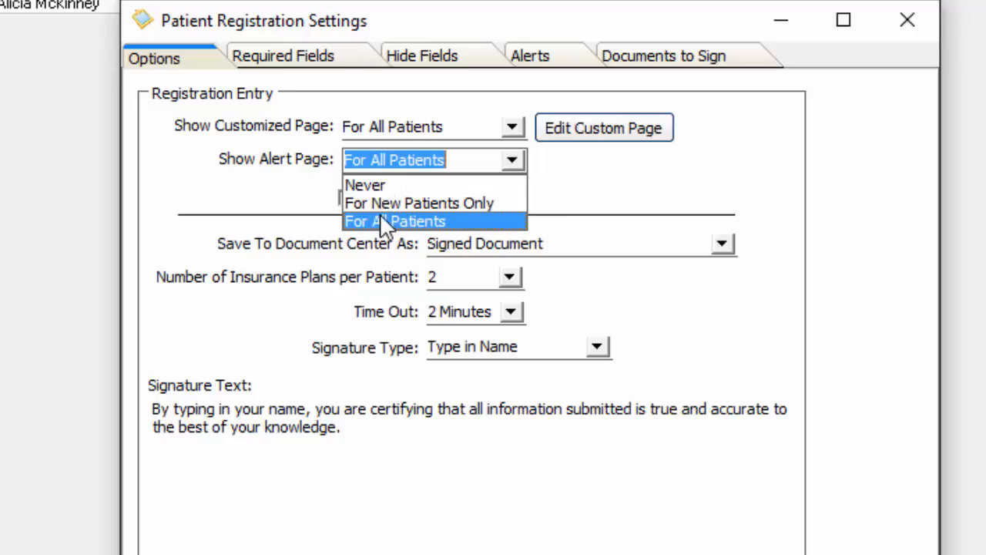
left_click(743, 205)
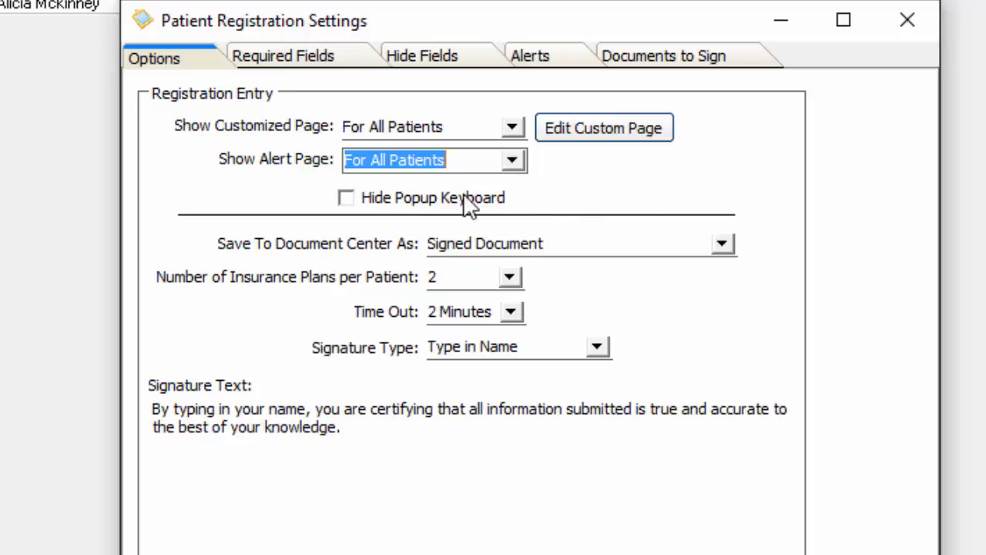
left_click(348, 202)
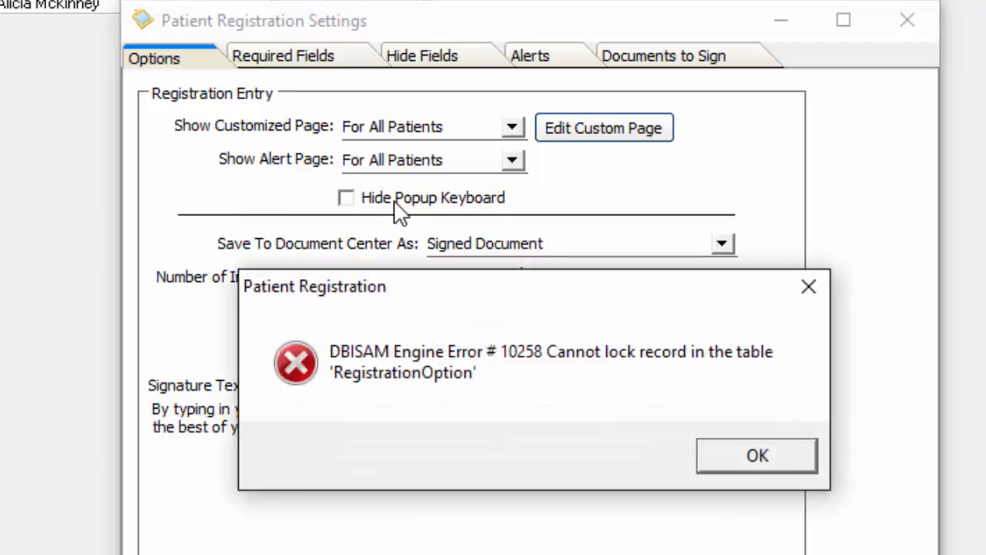
left_click(808, 287)
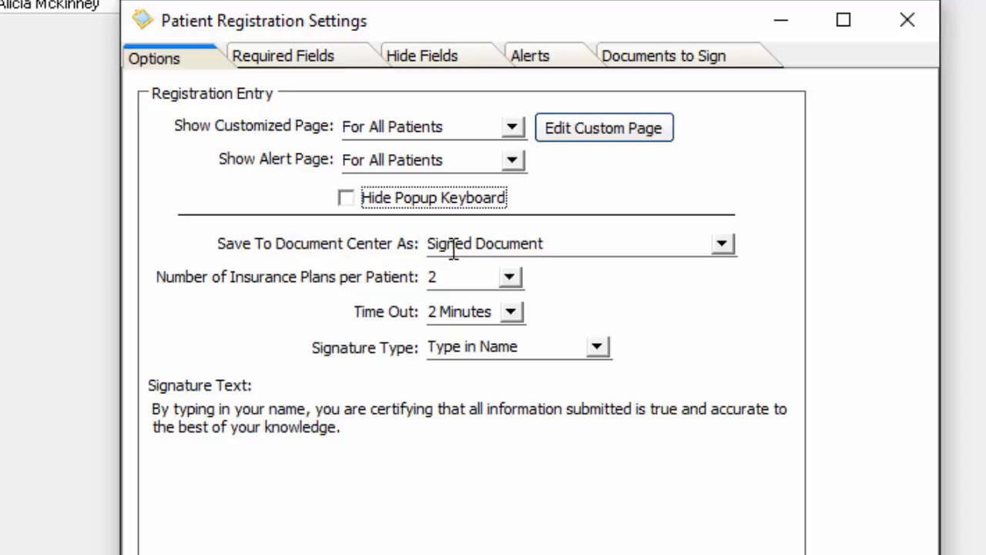
left_click(720, 245)
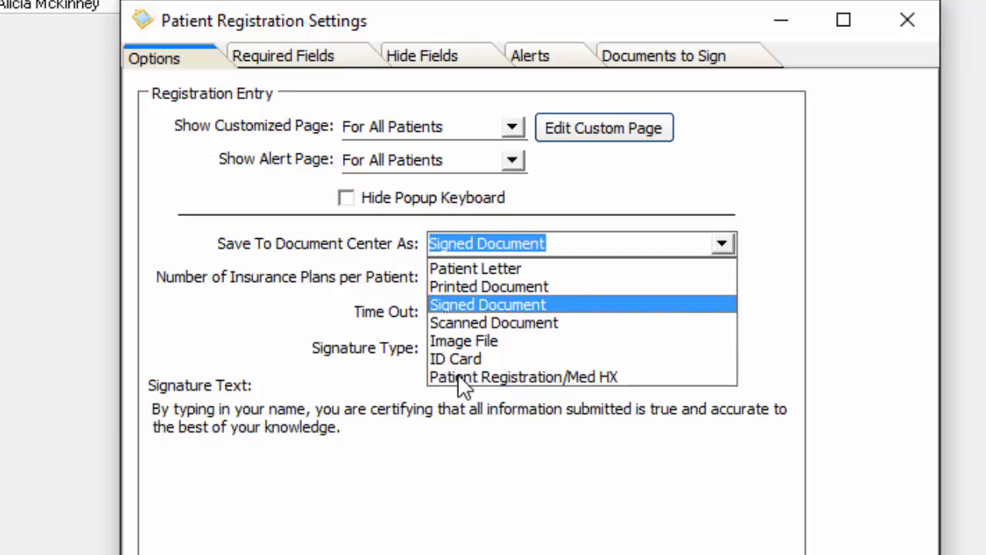
left_click(540, 378)
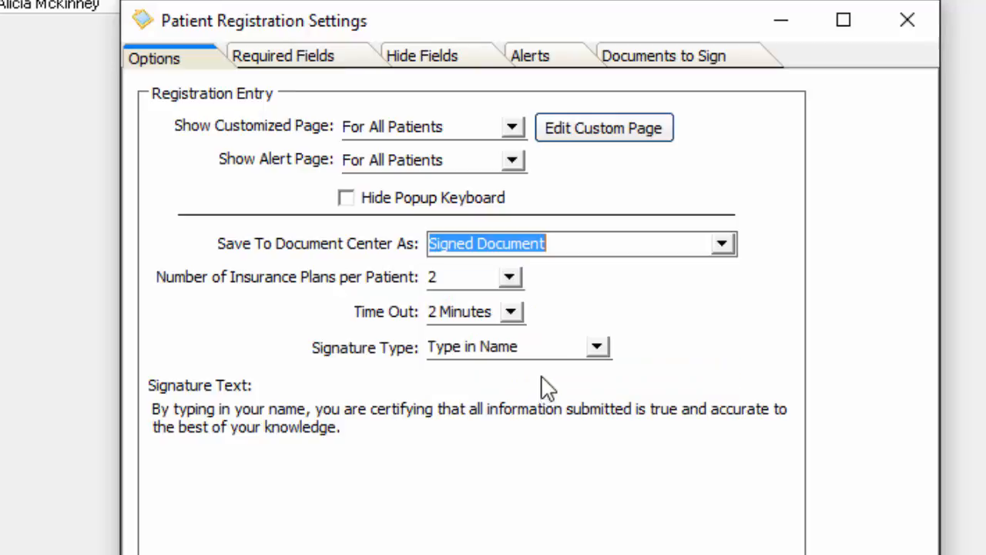
left_click(722, 243)
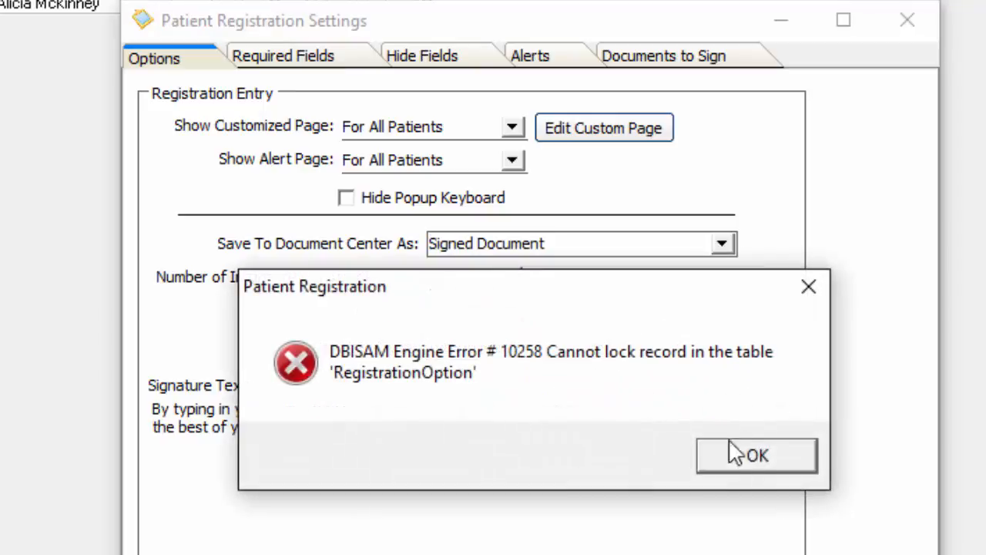
left_click(756, 460)
left_click(907, 20)
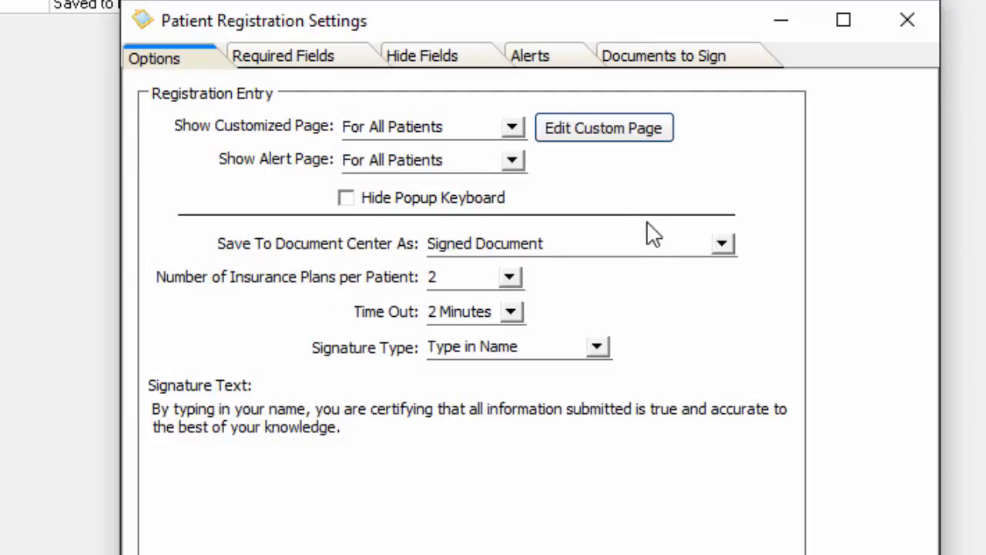
left_click(722, 242)
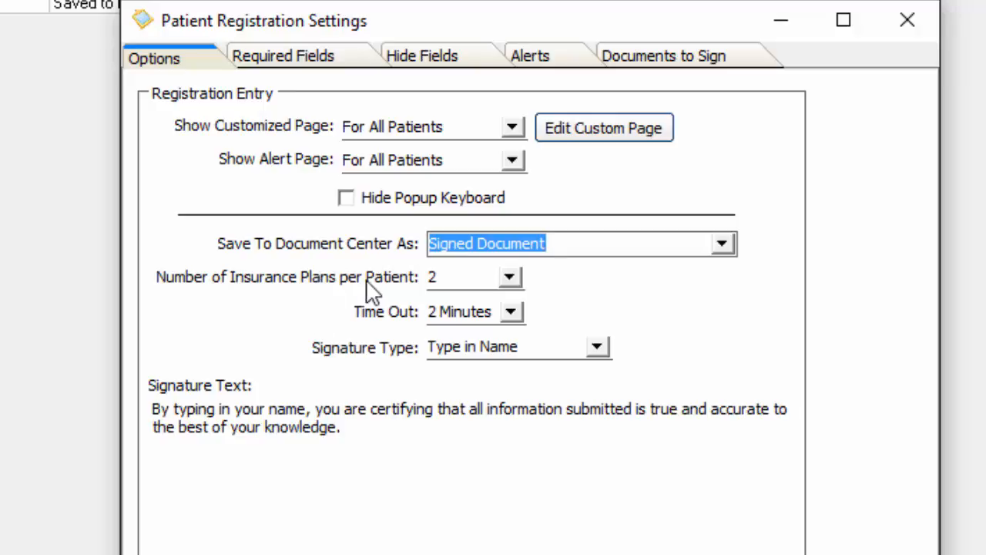
left_click(510, 278)
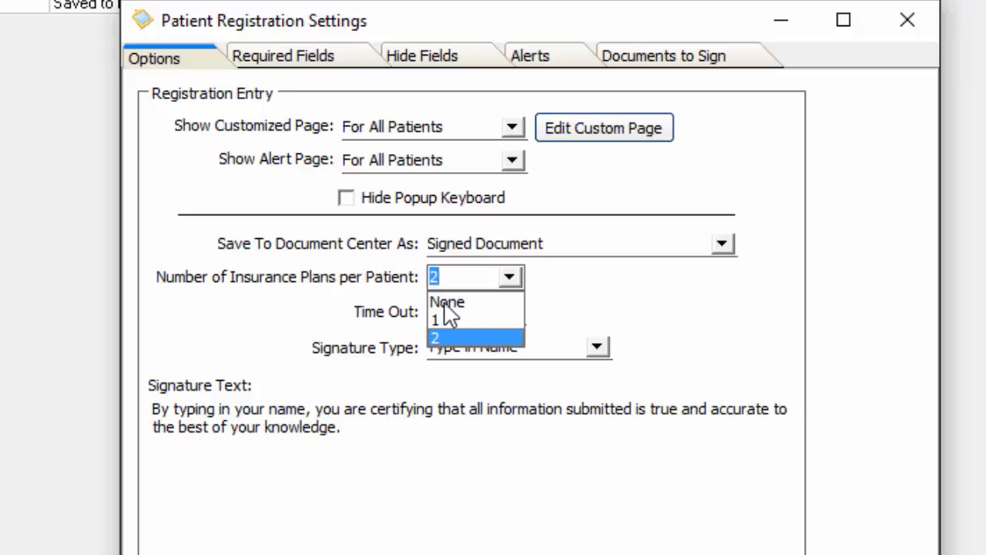
left_click(597, 285)
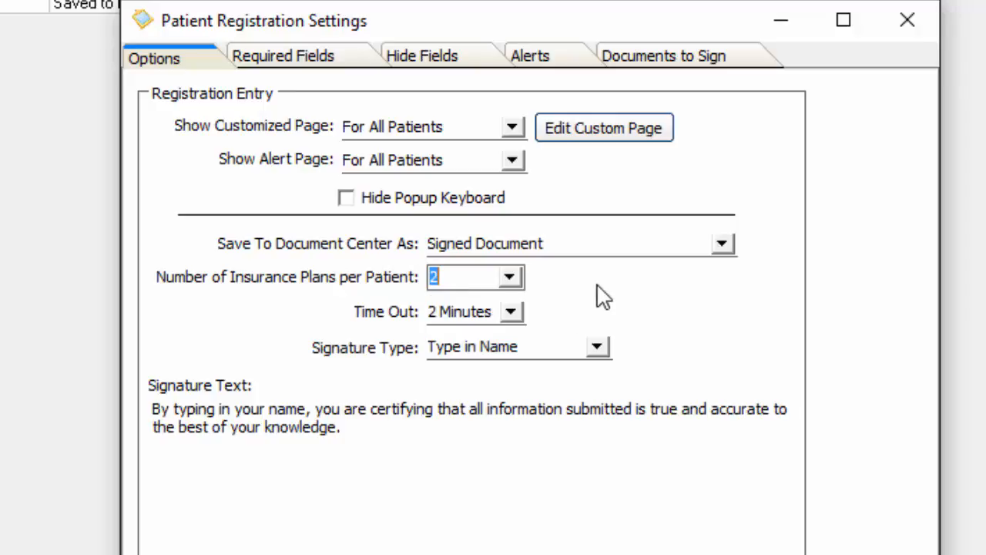
left_click(511, 312)
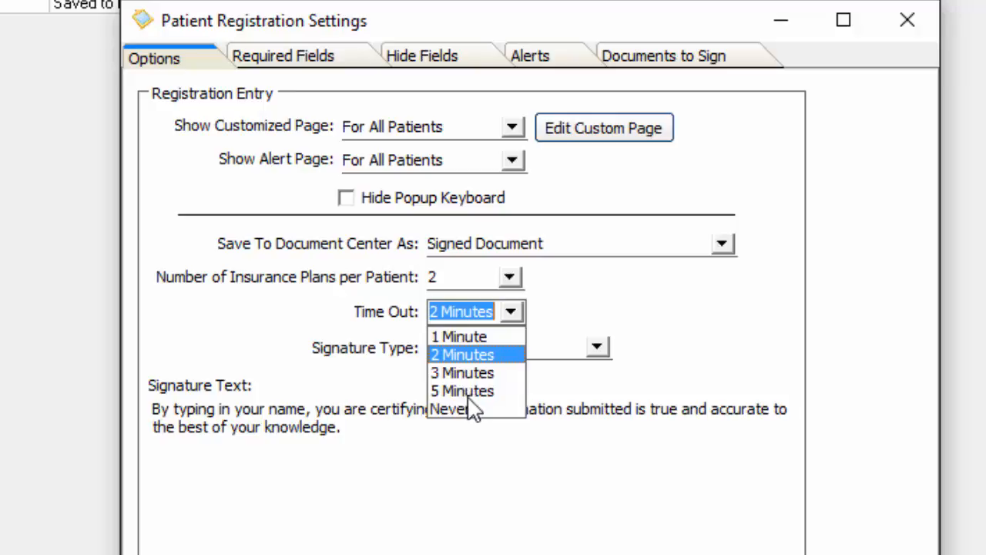
left_click(653, 446)
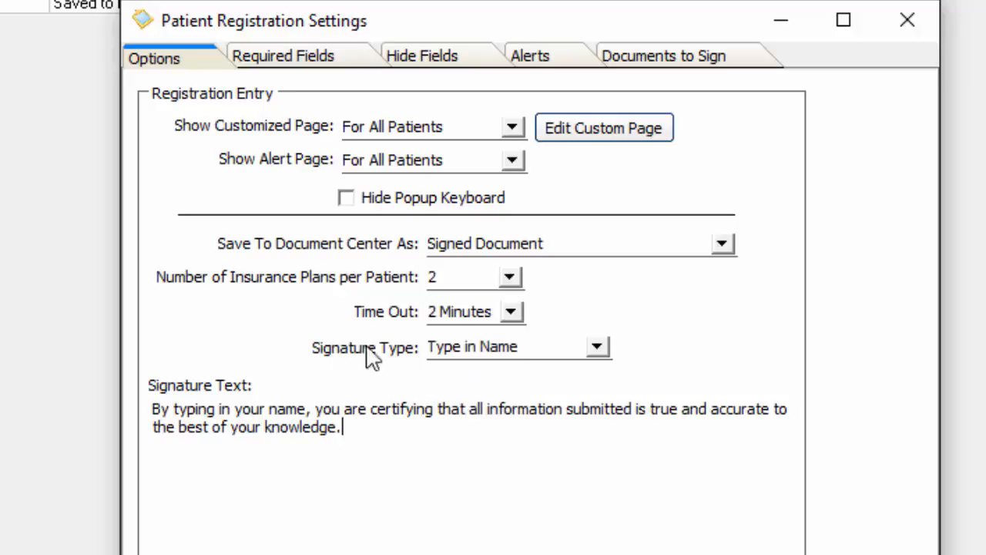
left_click(596, 348)
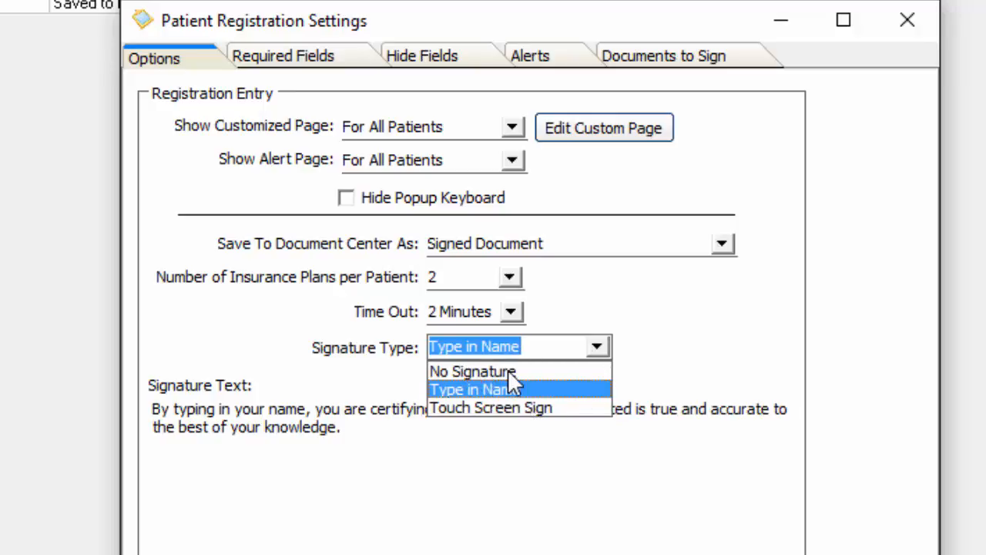
left_click(668, 376)
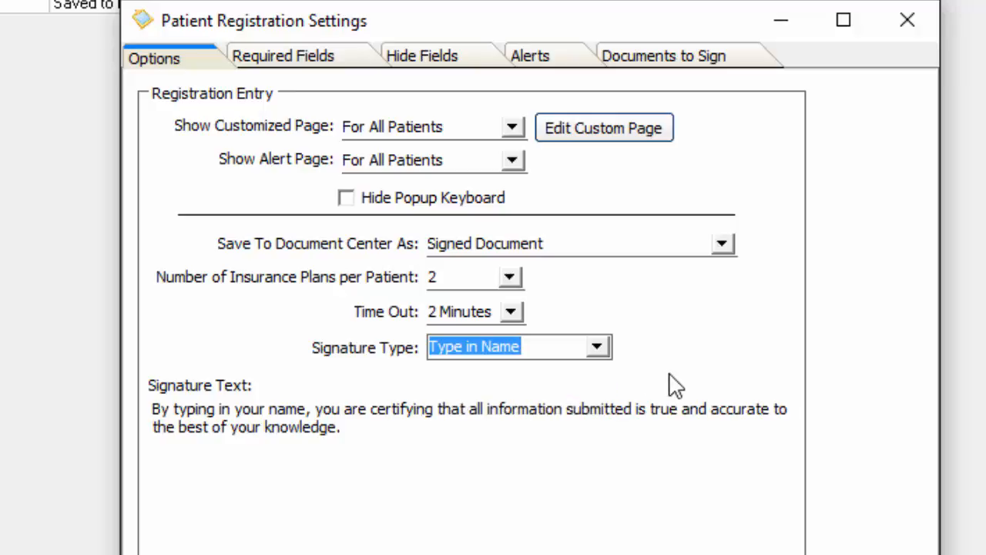
Step: Make E-mail a required patient field, dismiss the record lock error, and view the Alerts tab
left_click(338, 60)
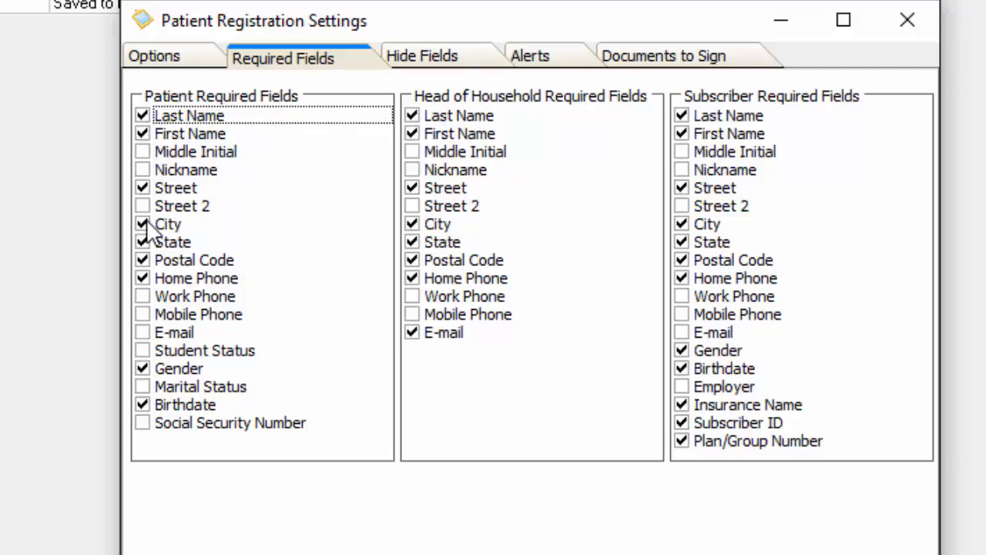
left_click(143, 332)
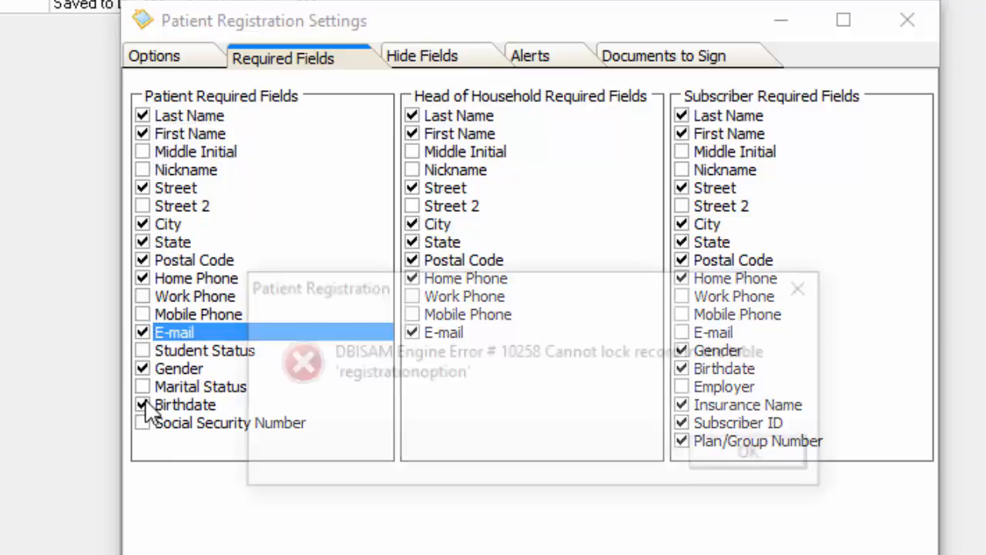
left_click(808, 286)
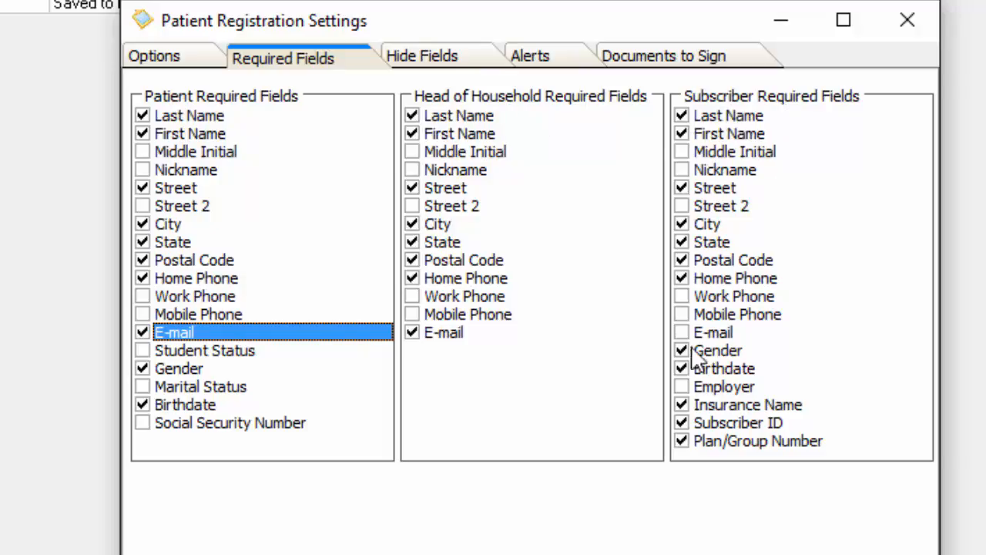
left_click(451, 62)
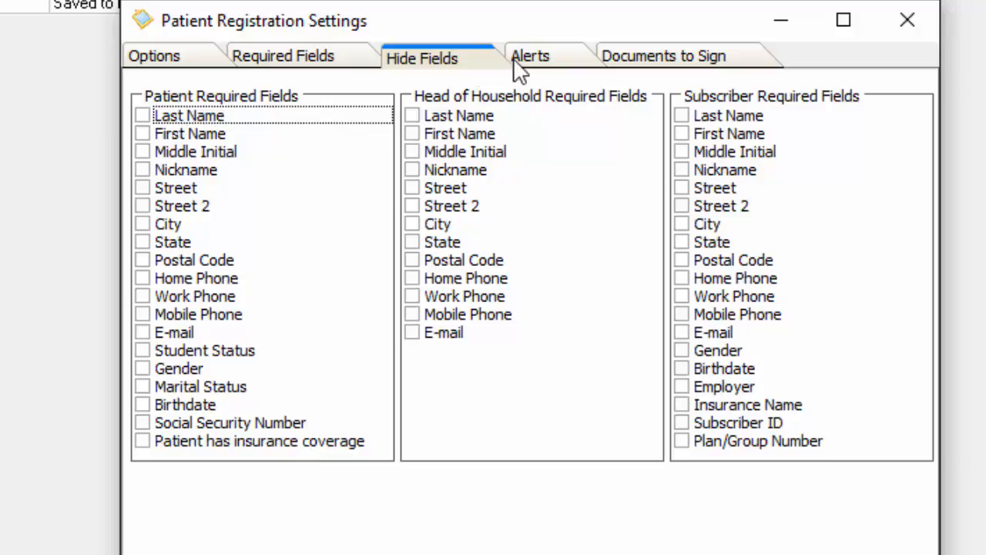
left_click(537, 61)
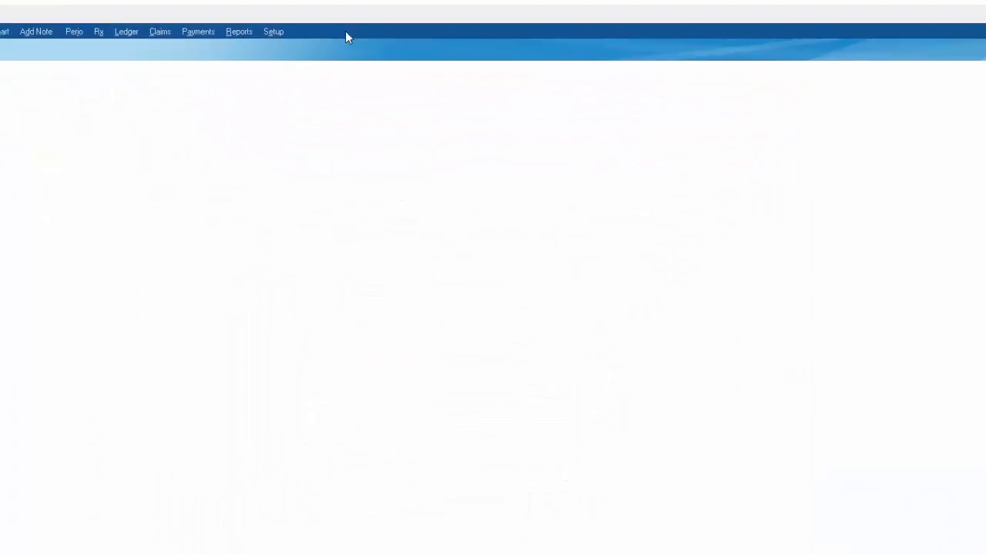
Step: Open Setup's alert codes list and browse the existing alerts such as Anemia, Diabetes and Epilepsy
left_click(273, 31)
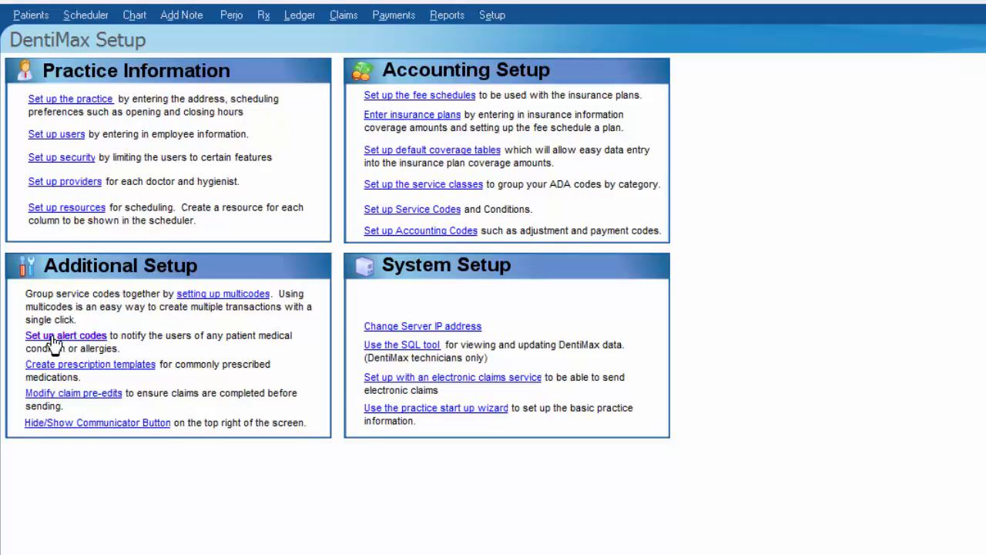
left_click(52, 336)
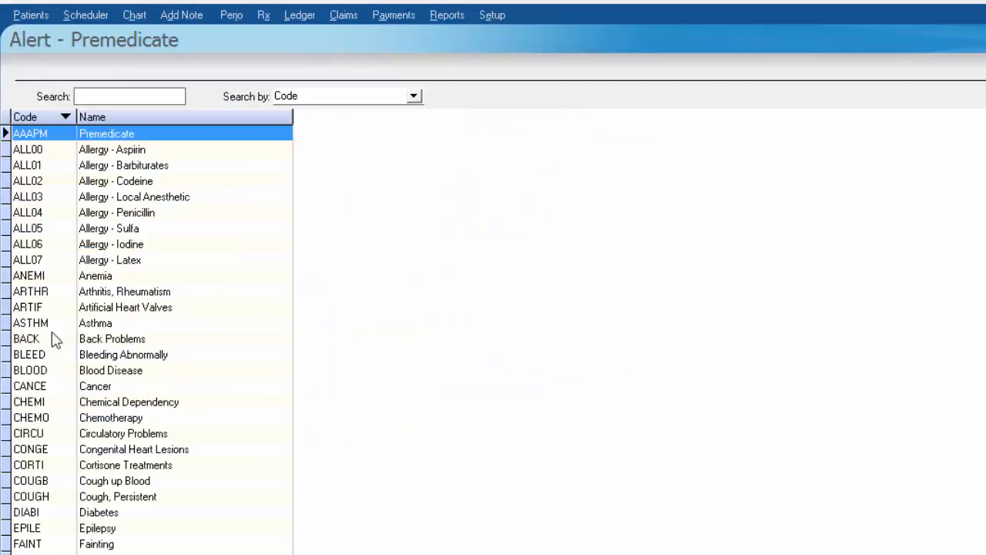
left_click(89, 276)
left_click(111, 373)
left_click(105, 436)
left_click(67, 516)
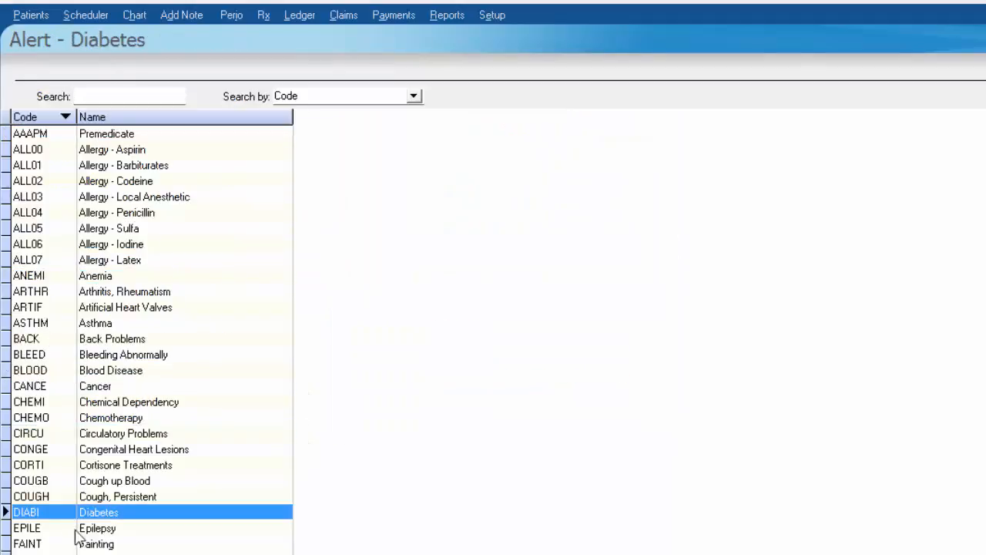
left_click(77, 553)
left_click(77, 554)
left_click(77, 554)
left_click(77, 553)
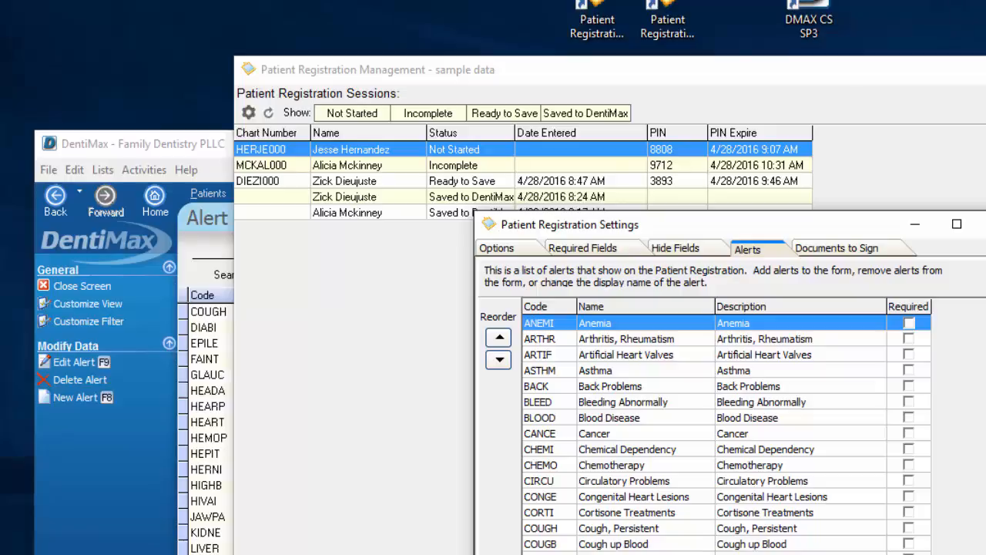
left_click(103, 513)
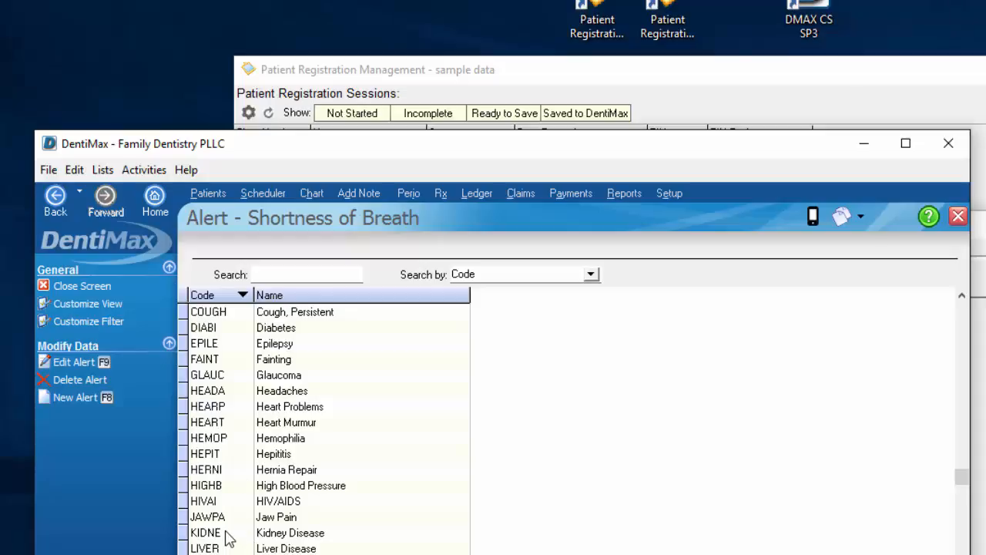
Step: Create alert code JR named 'Joint Replacement' with description 'Joint replacement', save it, and confirm it's listed
left_click(76, 396)
left_click(275, 253)
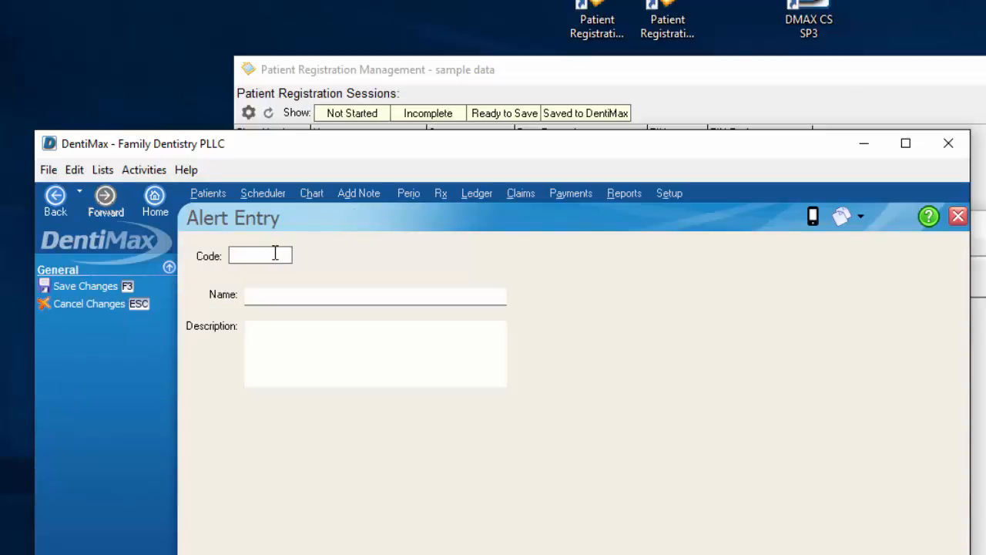
type("JR")
key("Tab")
type("Joi")
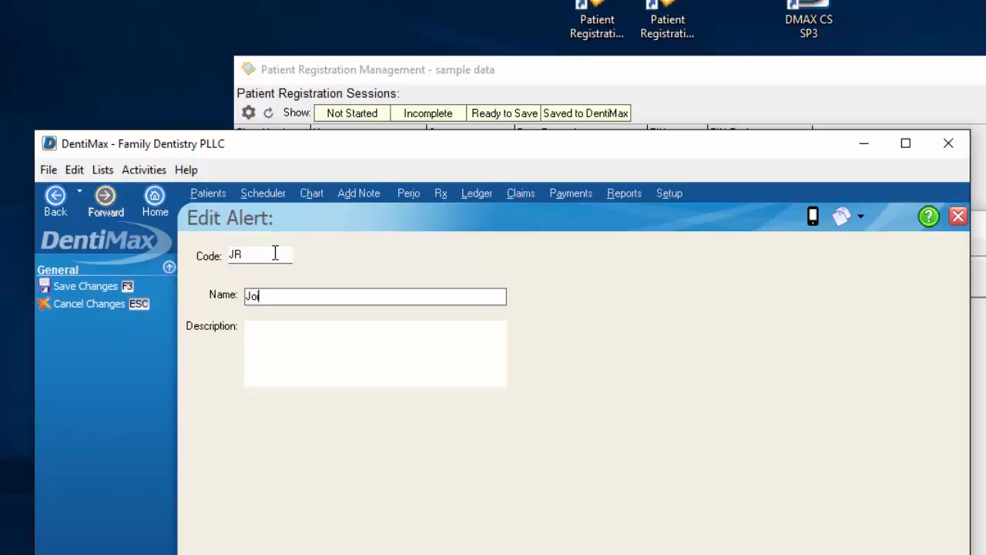
type("nt Replace")
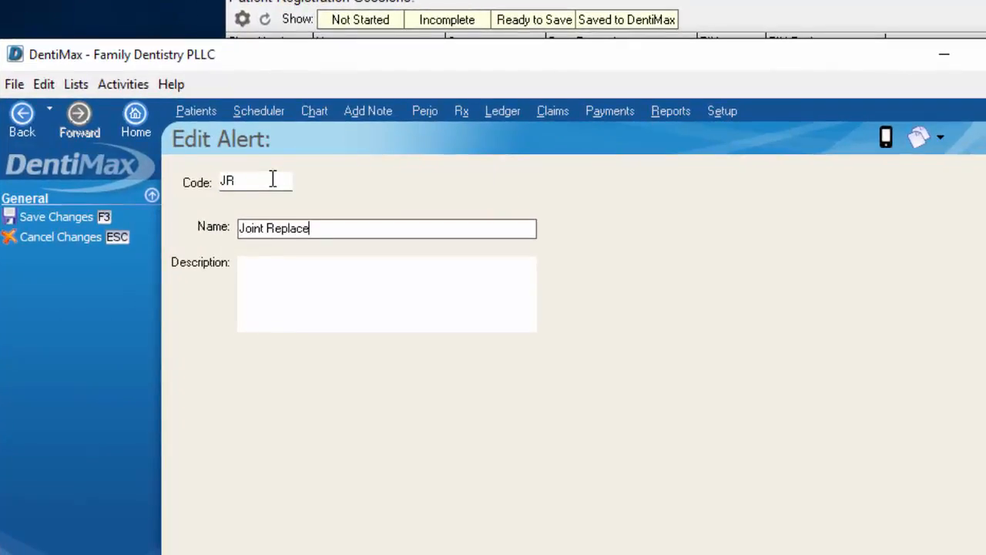
type("ment")
key("Tab")
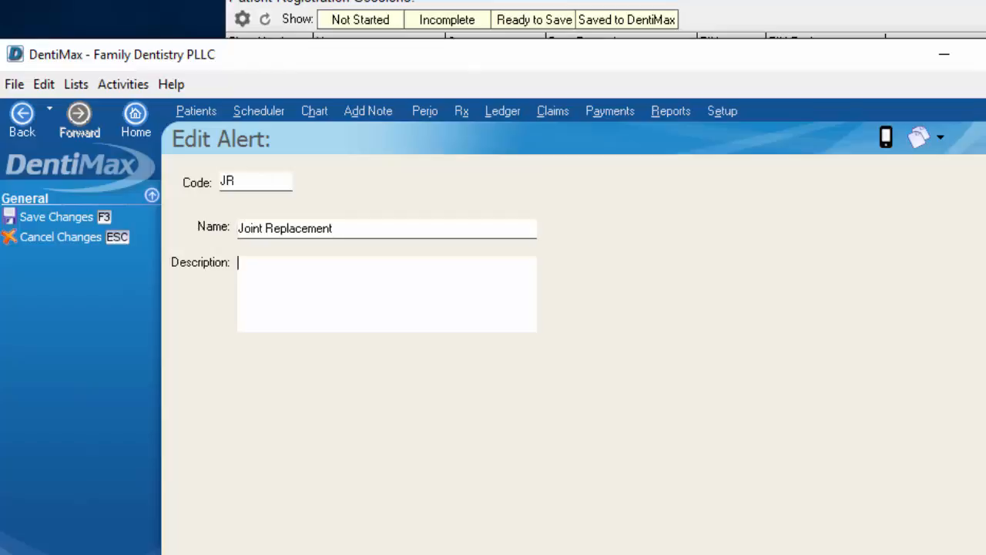
type("Joint replacement")
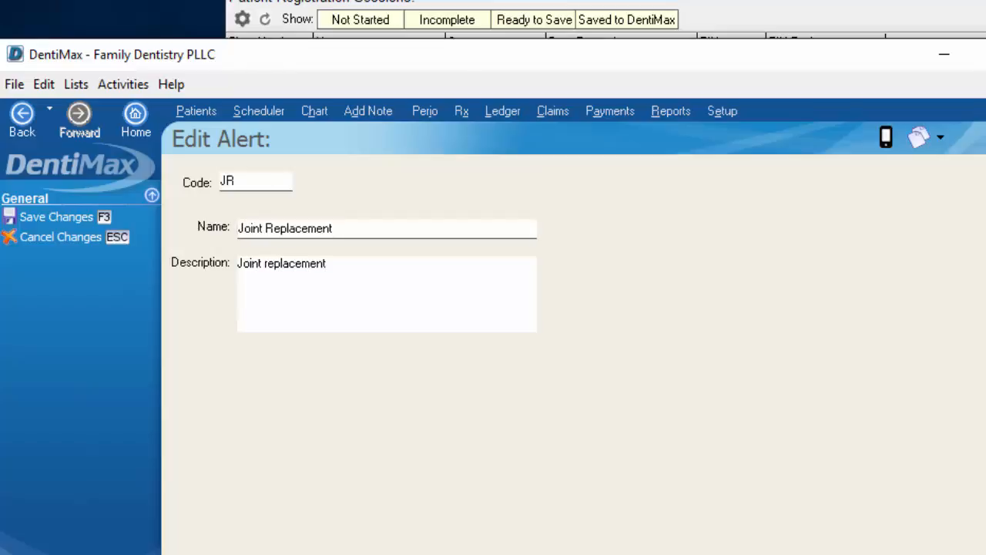
left_click(67, 218)
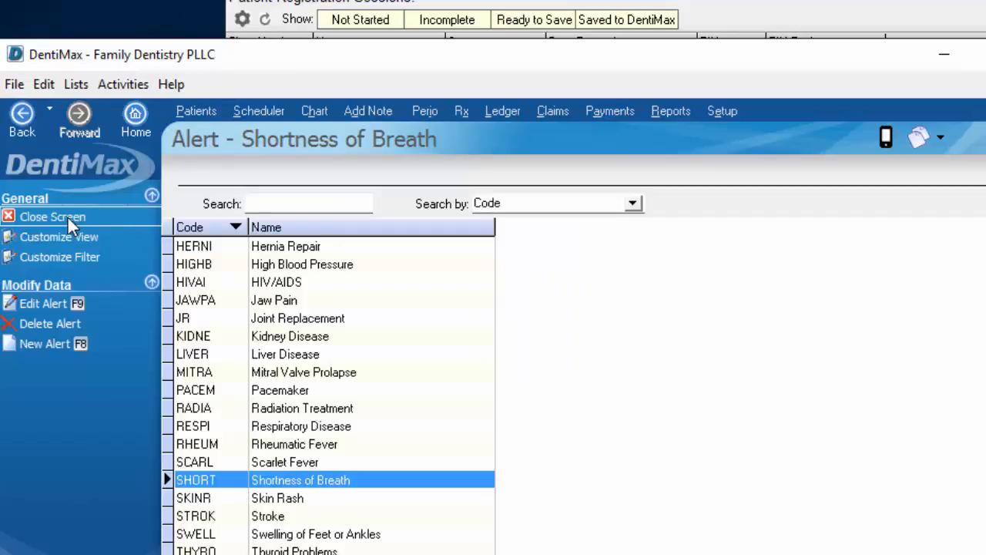
left_click(201, 391)
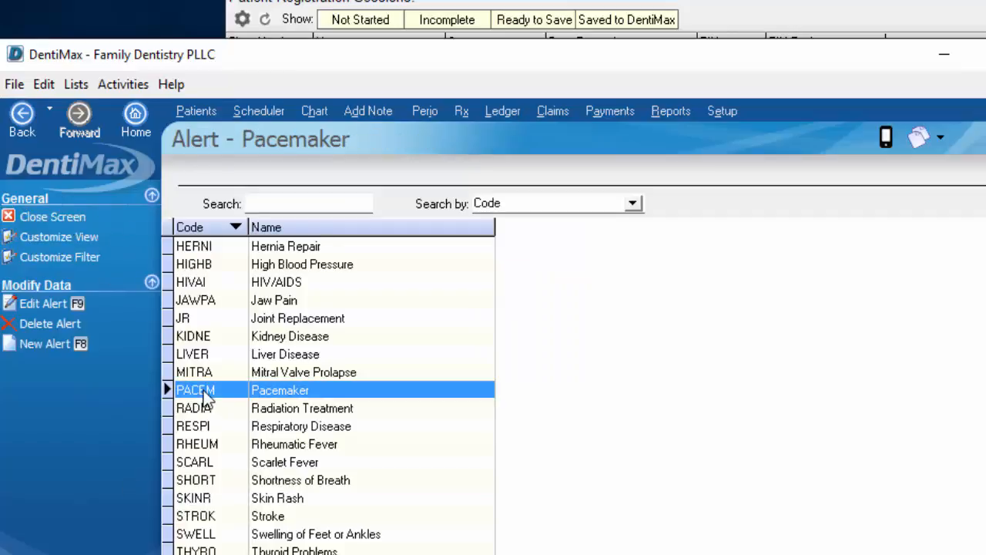
left_click(289, 319)
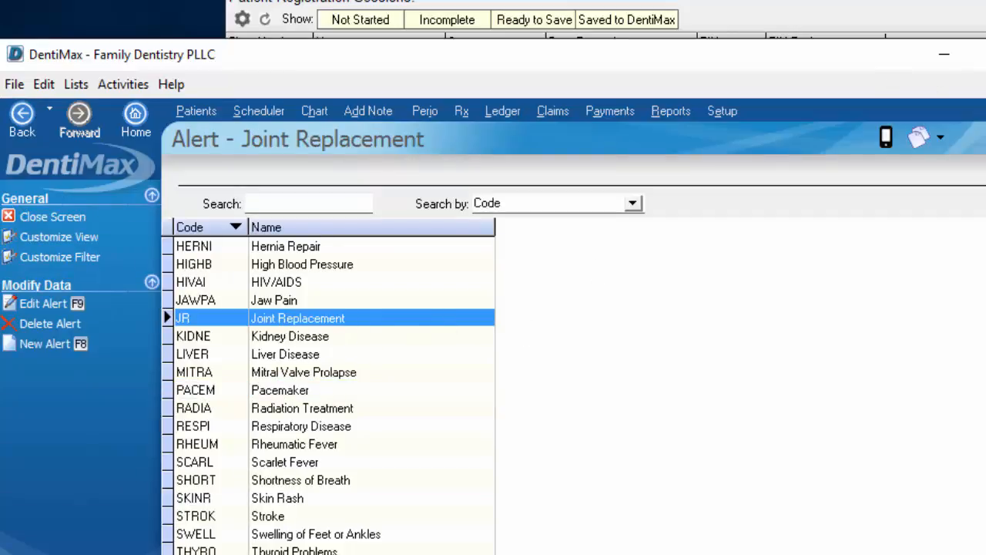
Step: Add the JR Joint replacement alert to the registration form, then view the Documents to Sign list
left_click(942, 58)
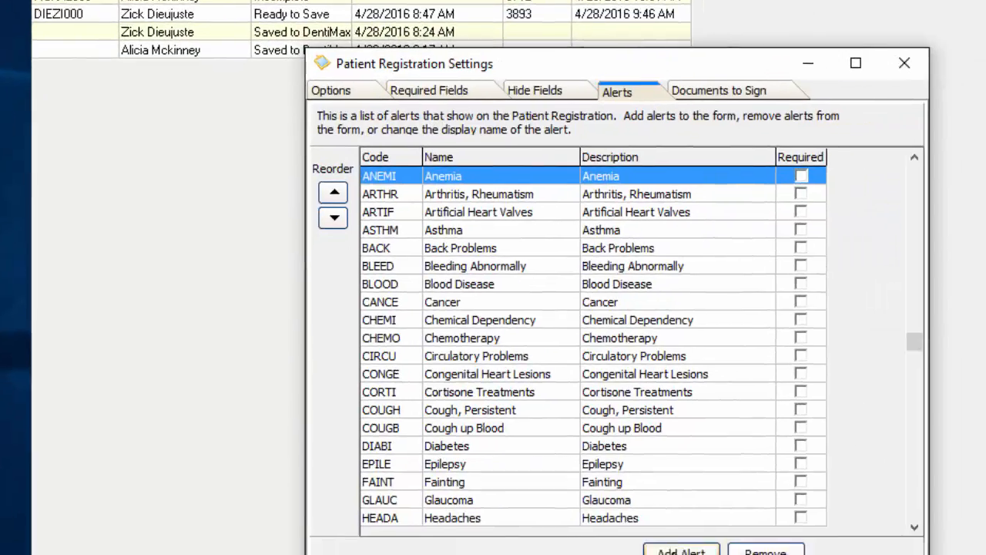
left_click(681, 551)
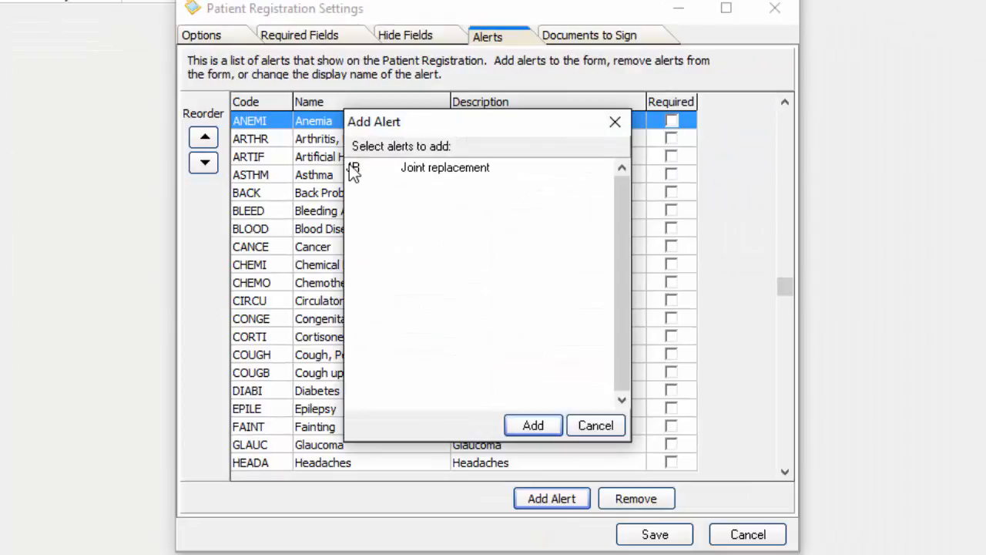
left_click(470, 168)
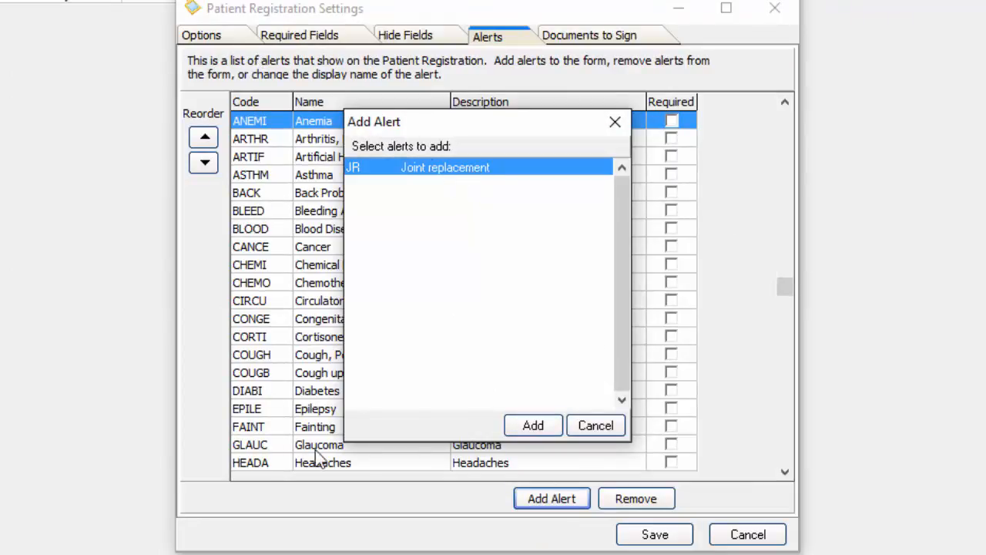
left_click(533, 425)
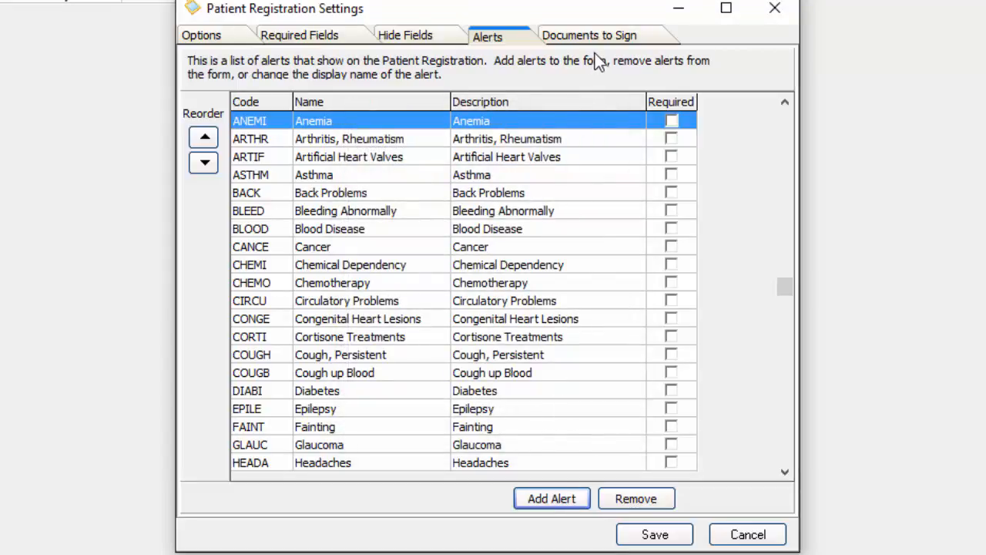
left_click(616, 36)
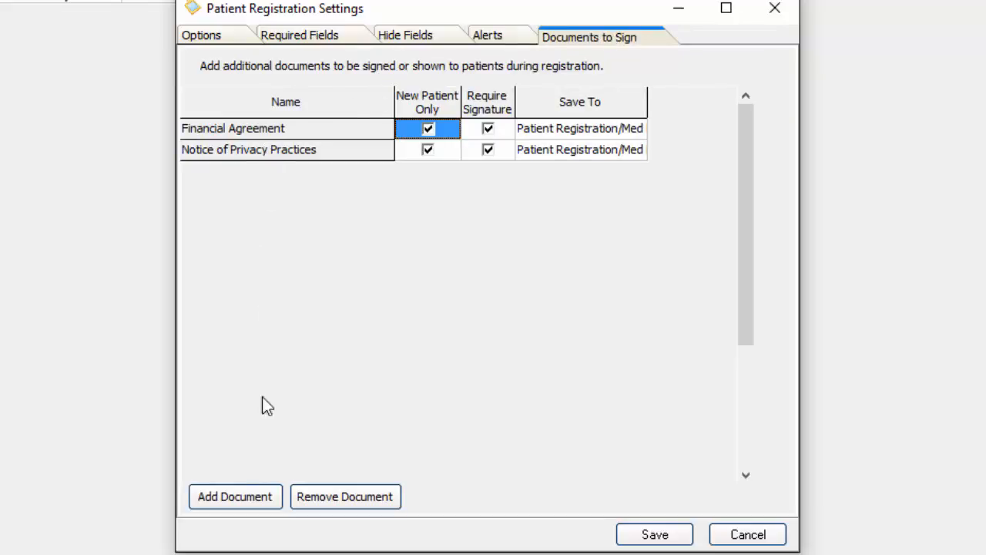
Step: Add the General Dentistry Informed Consent document to the documents to sign
left_click(233, 496)
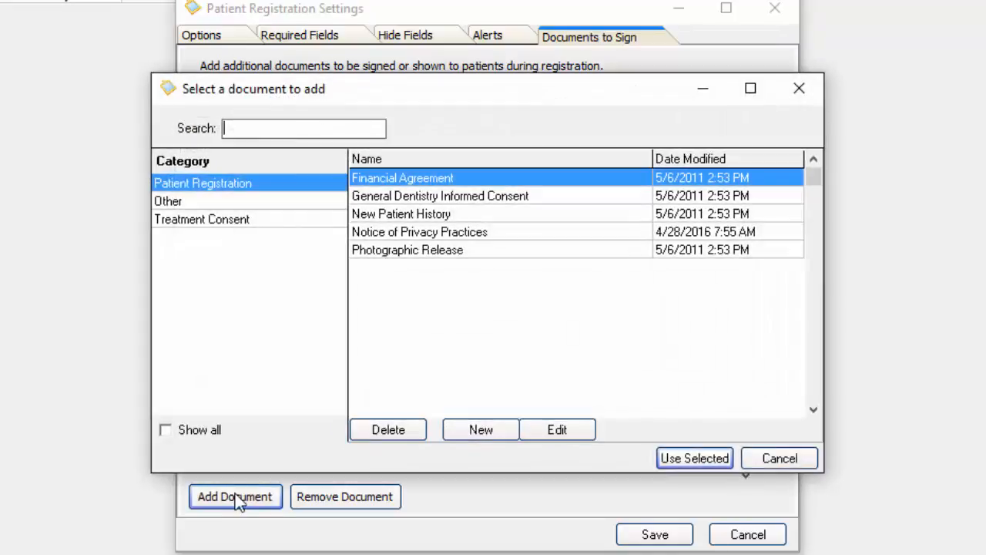
left_click_drag(429, 104, 689, 208)
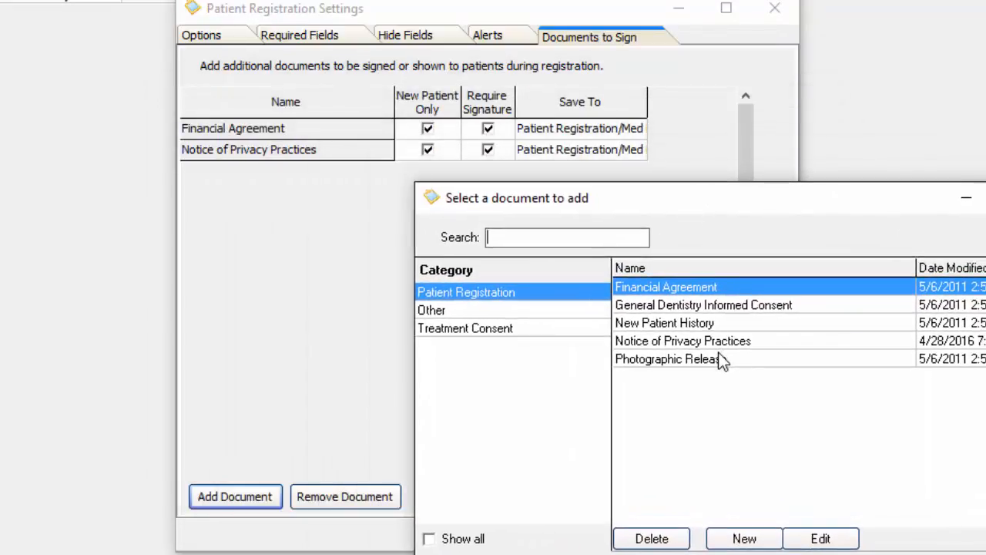
left_click(693, 306)
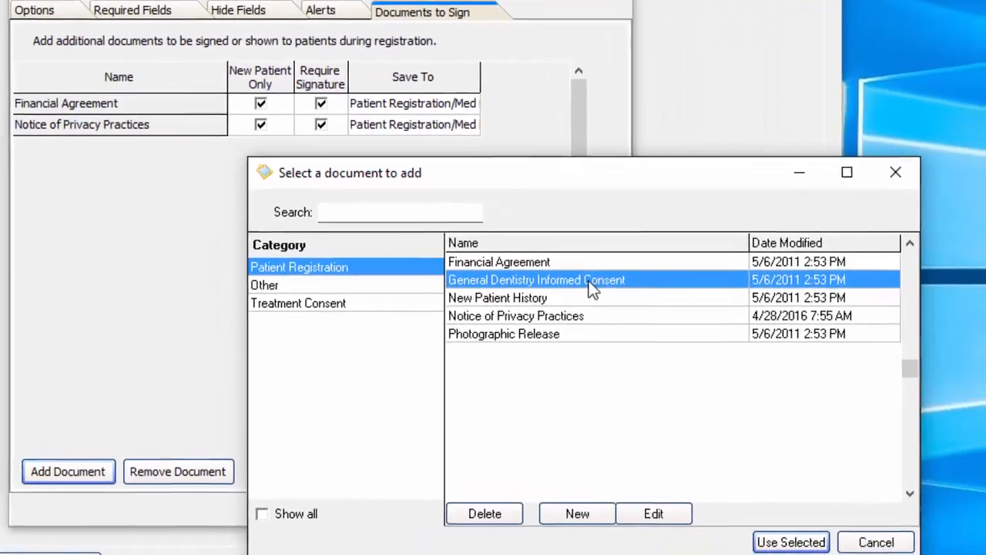
left_click(785, 541)
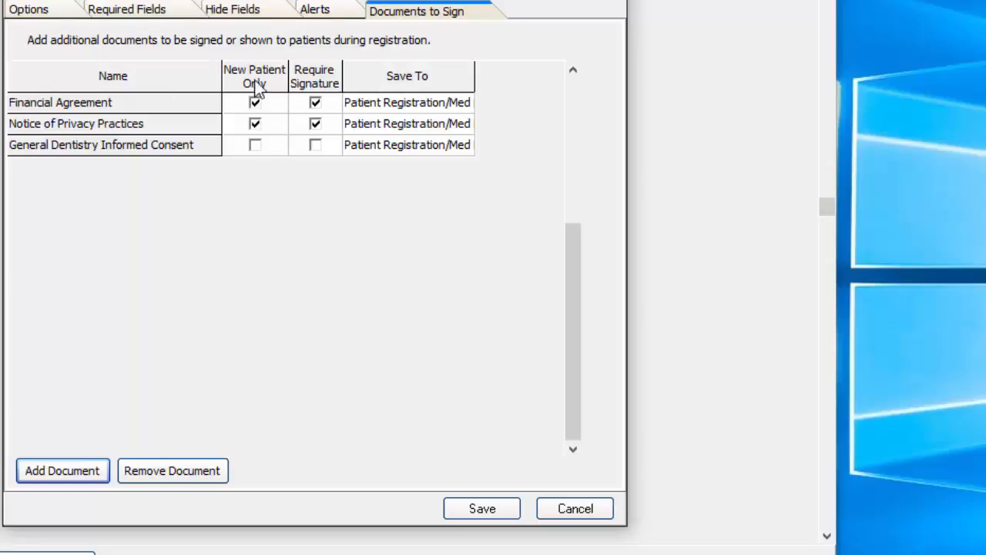
Step: Require a signature on the consent for all patients, save it to Signed Document, and save settings
left_click(256, 146)
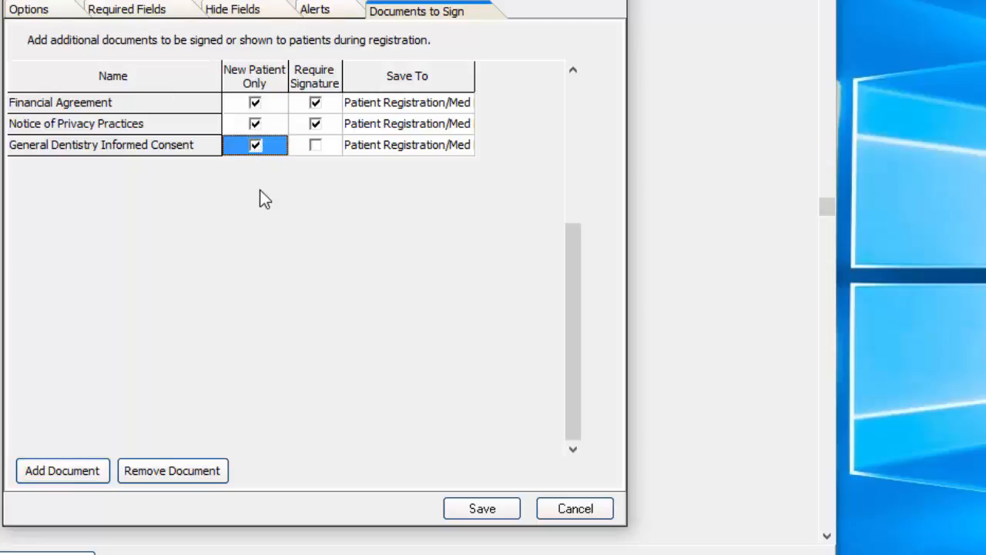
left_click(256, 146)
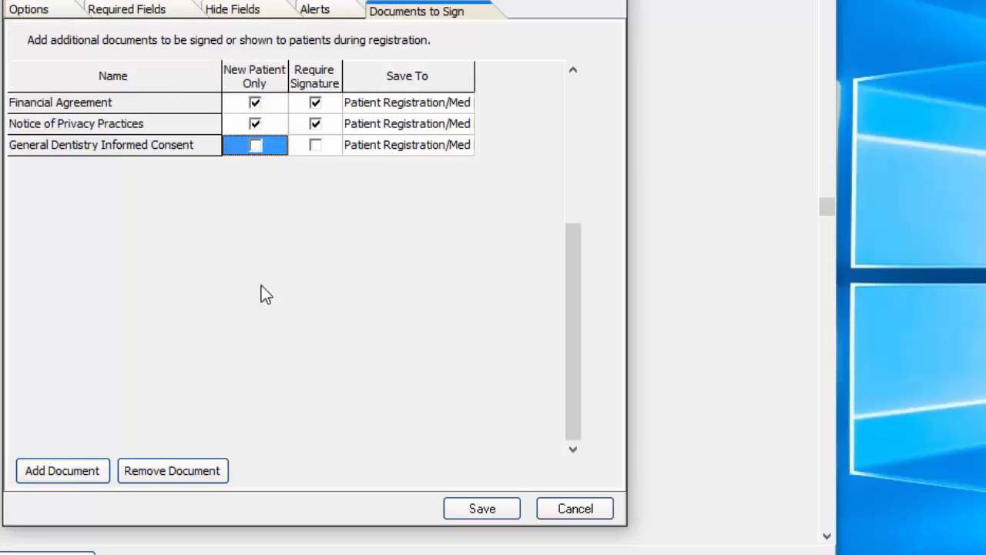
left_click(315, 145)
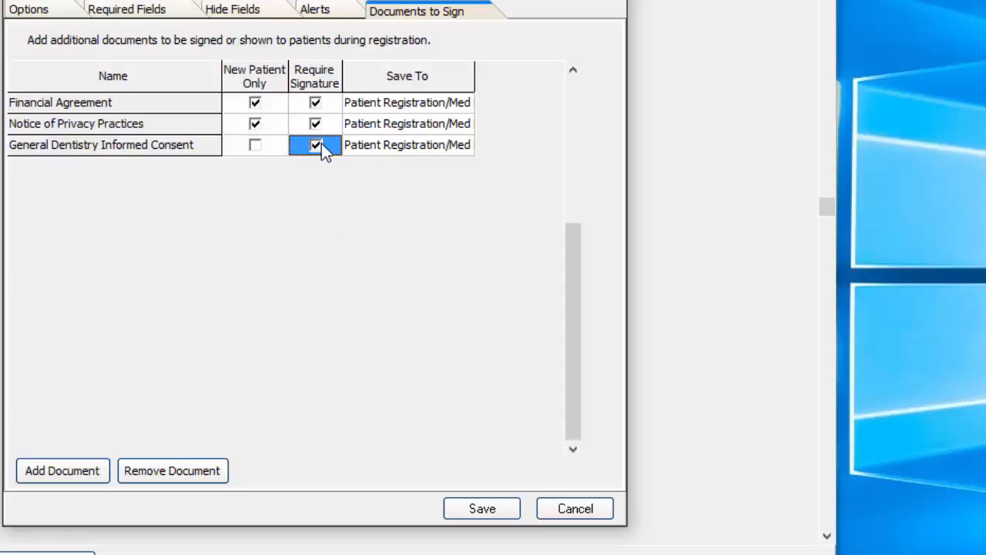
left_click(378, 151)
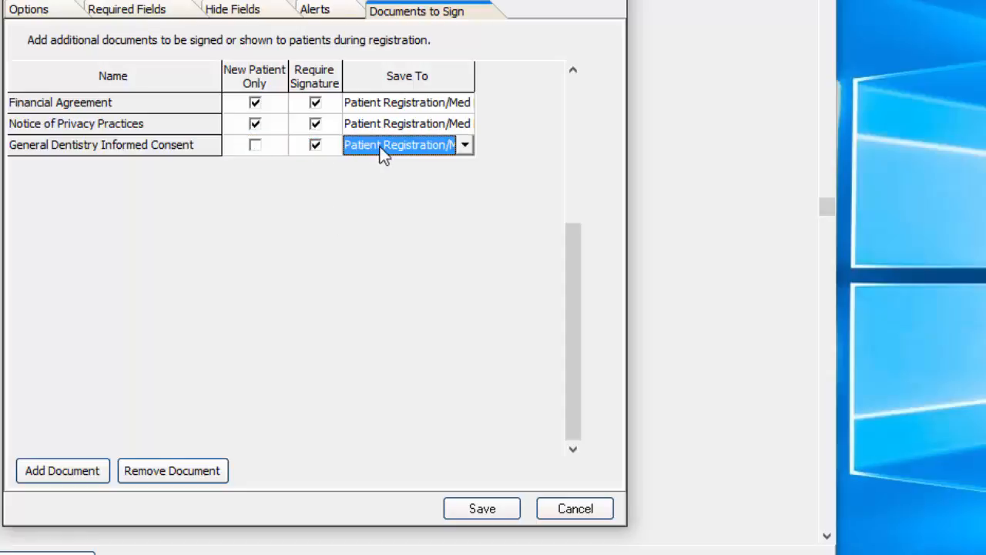
left_click(464, 146)
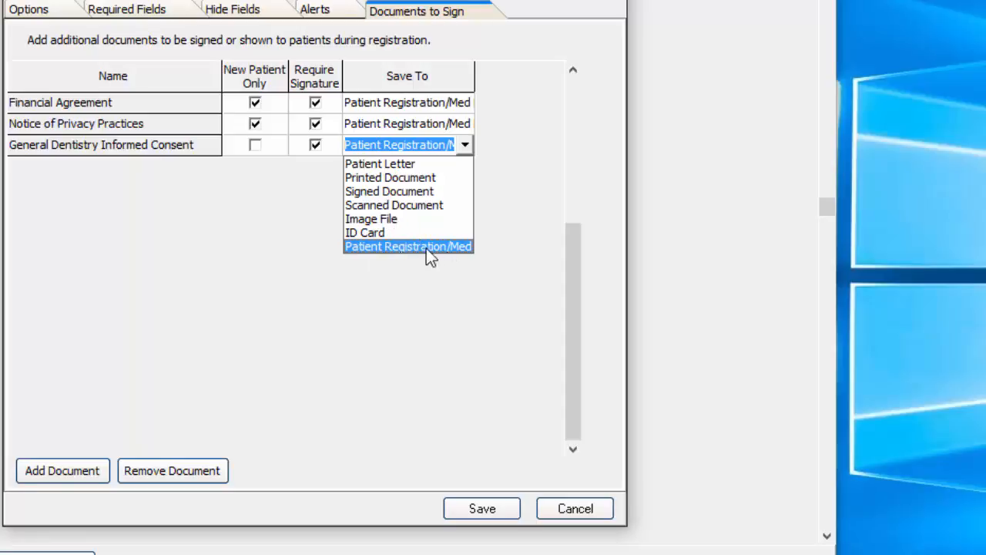
left_click(426, 193)
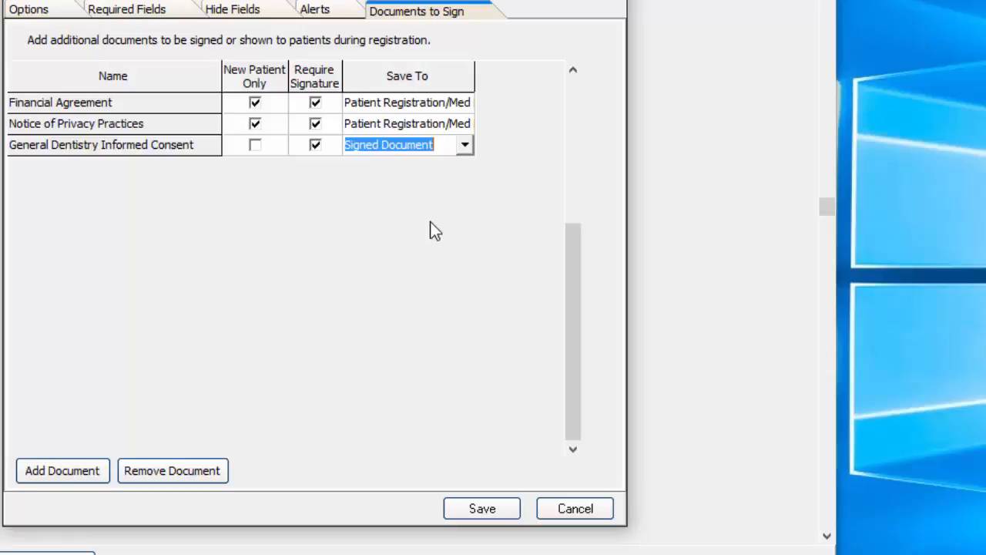
left_click(465, 145)
left_click(466, 145)
left_click(480, 510)
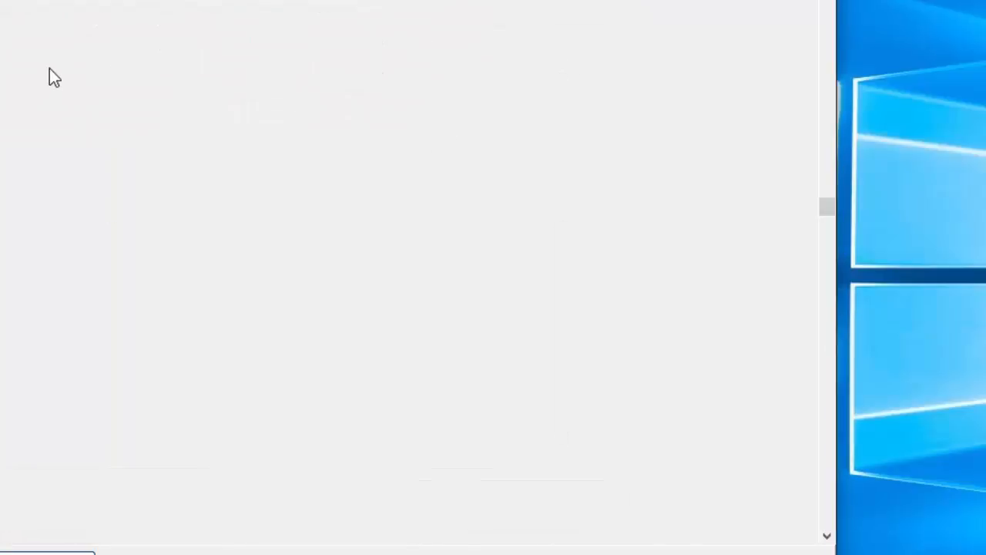
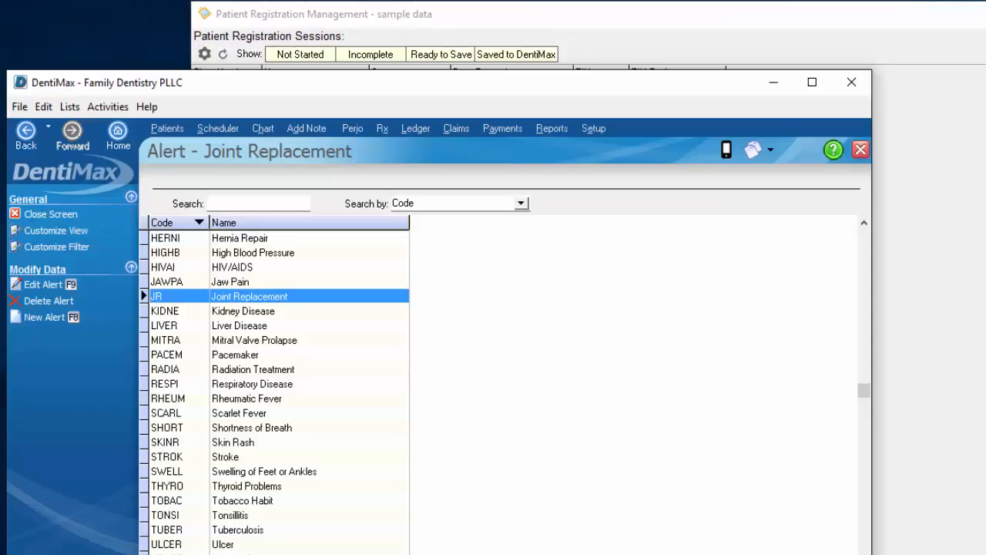
Step: From the Patient List, select the intended patient and open her dental chart
left_click(161, 130)
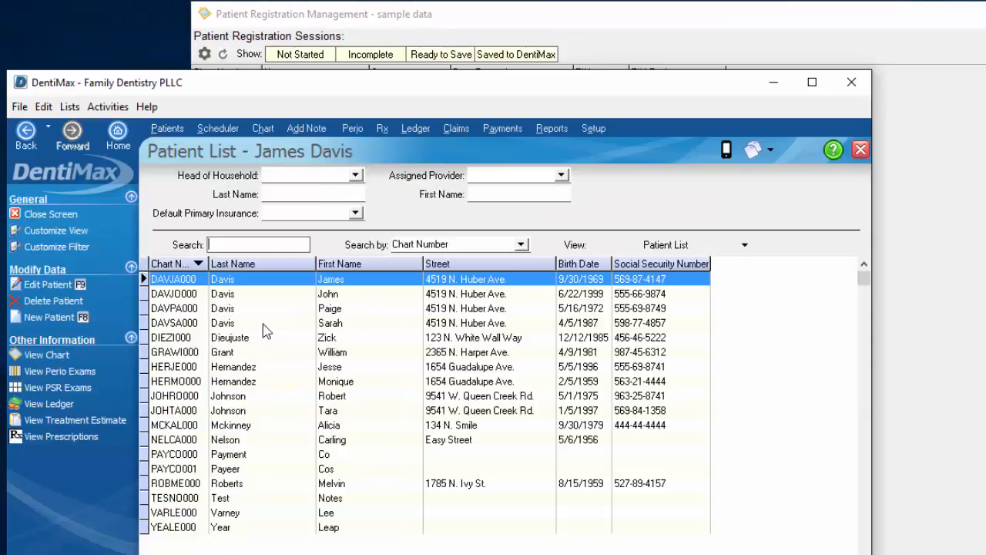
left_click(239, 441)
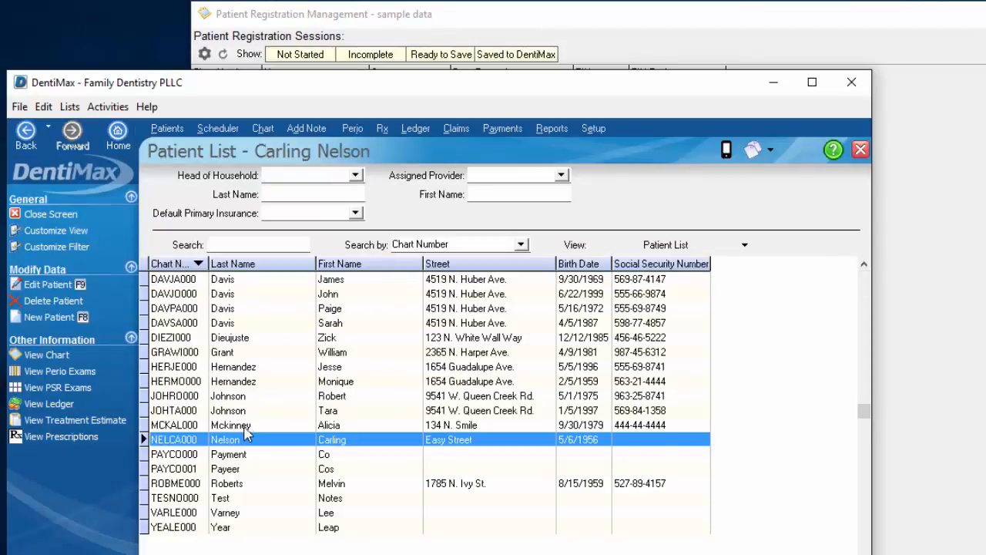
left_click(245, 426)
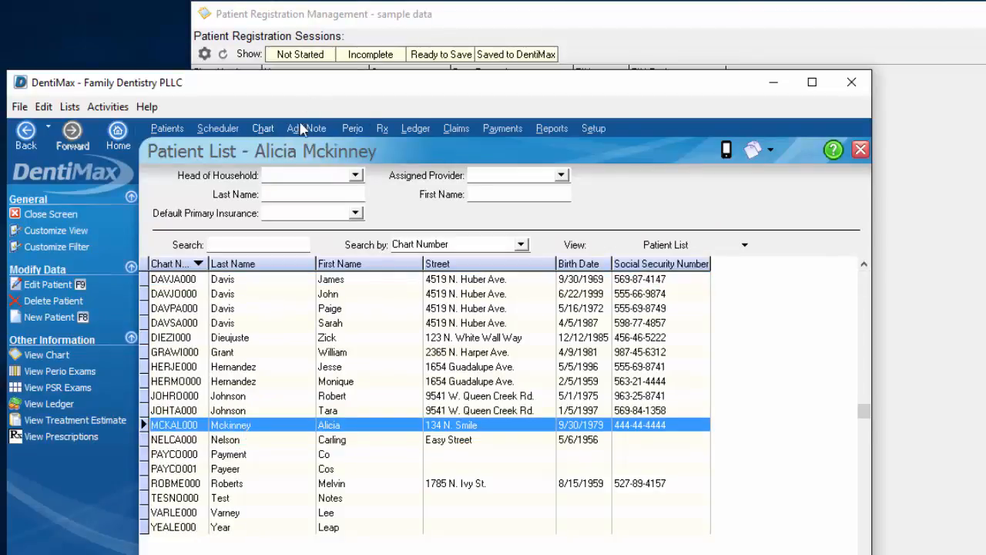
left_click(266, 129)
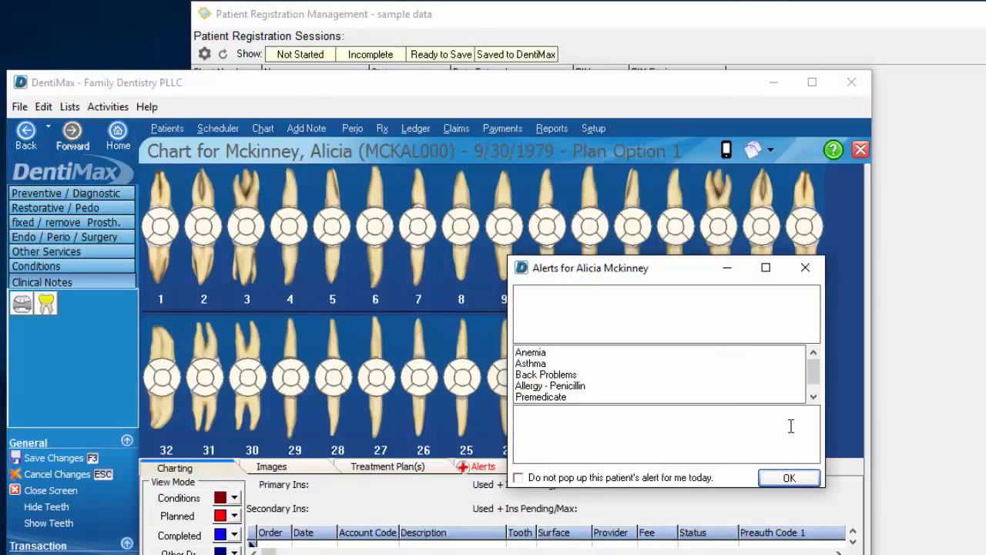
Step: Dismiss the alerts, plan a Restorative D2740 on tooth 27, and view the treatment estimate
left_click(788, 478)
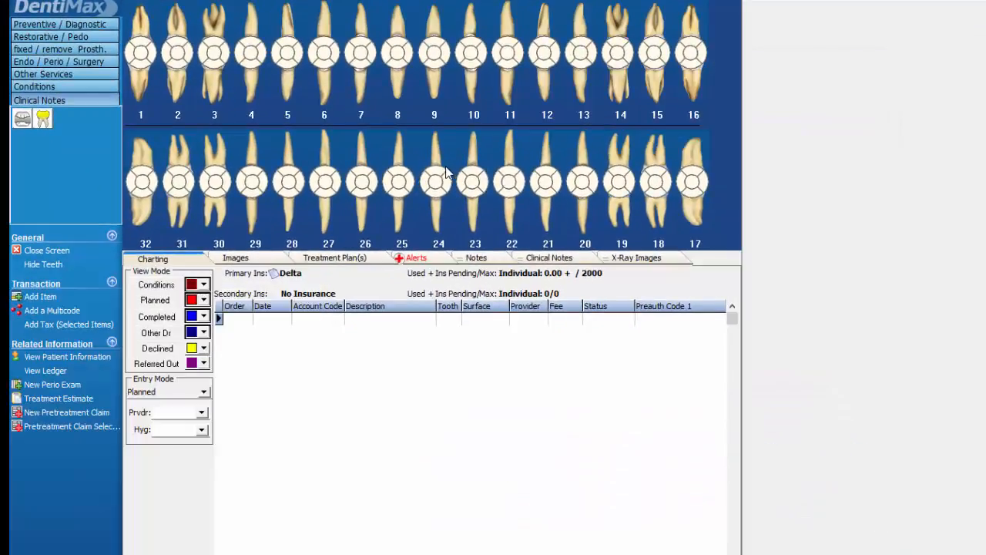
left_click(148, 302)
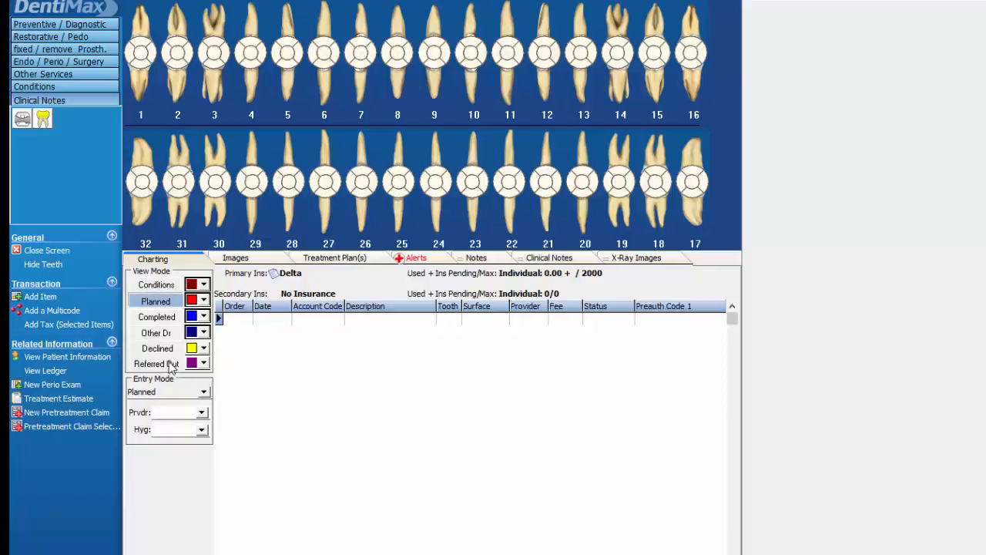
left_click(41, 38)
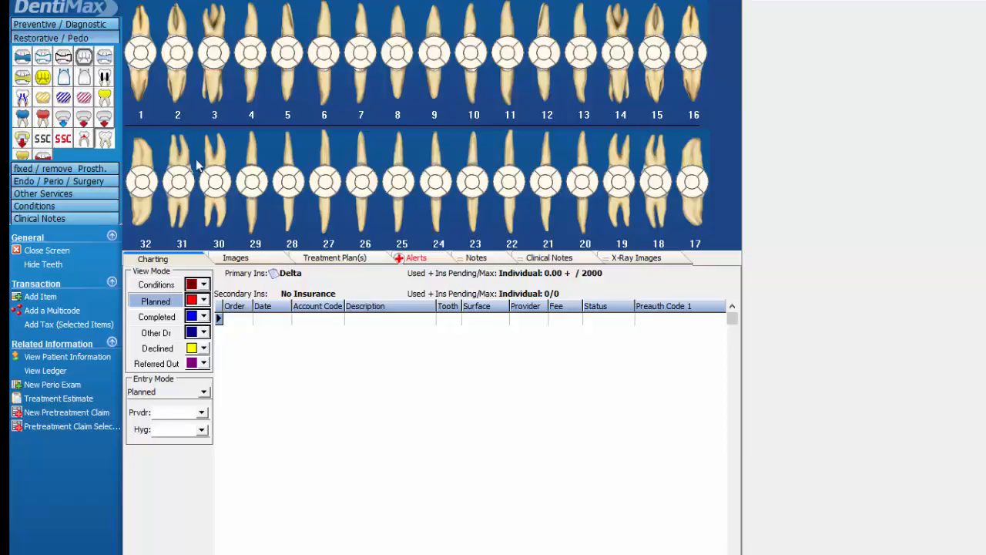
left_click(324, 182)
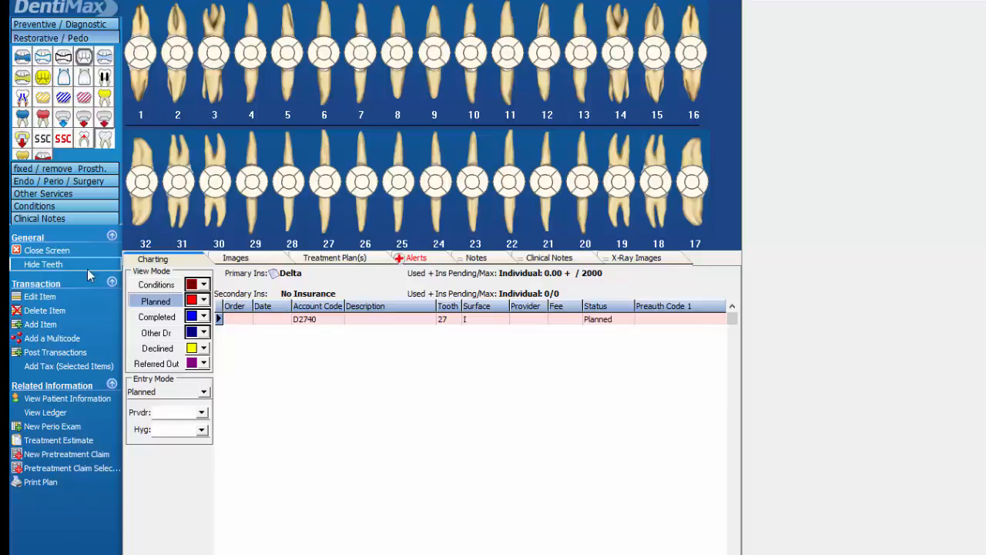
left_click(77, 439)
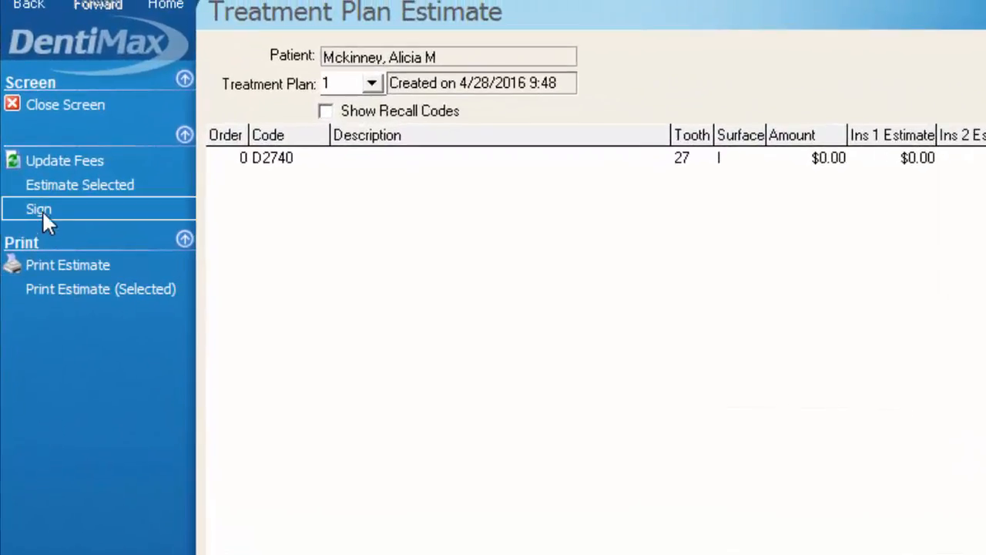